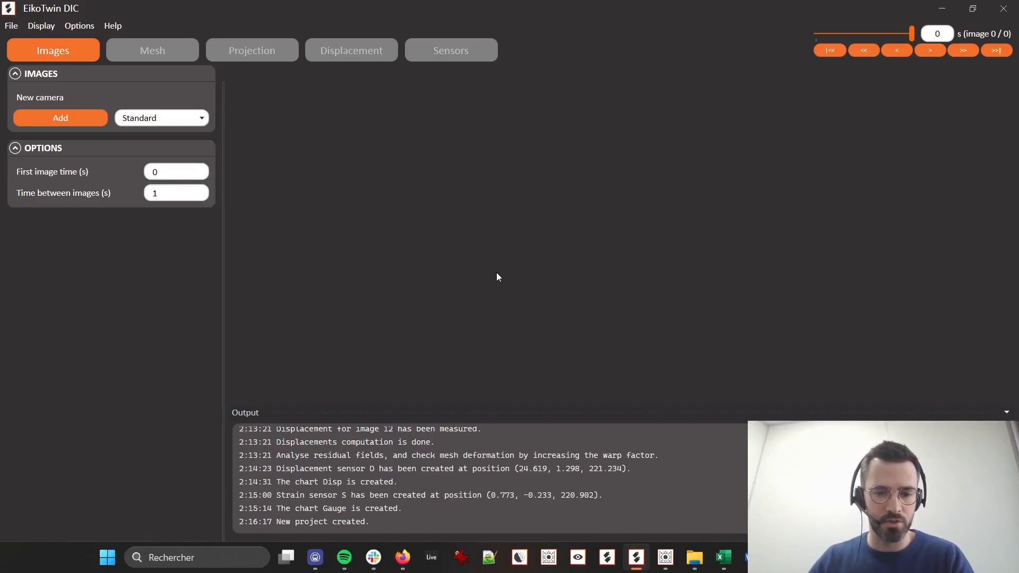
Add a standard camera with the images from the cam1 folder in Tensile_test_synth\Exp_v2025
{"action": "left_click", "coordinate": [85, 120]}
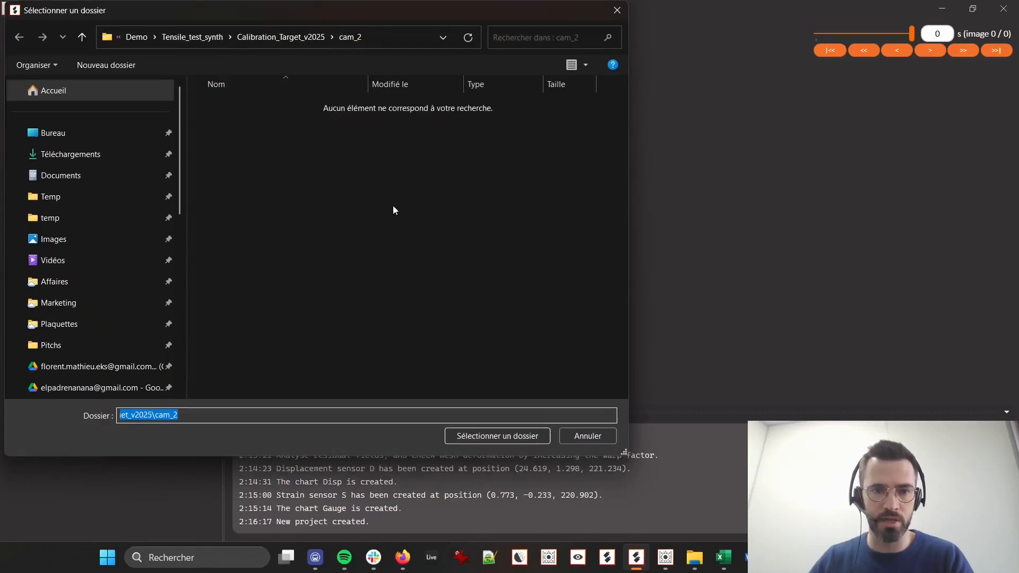
{"action": "left_click", "coordinate": [281, 37]}
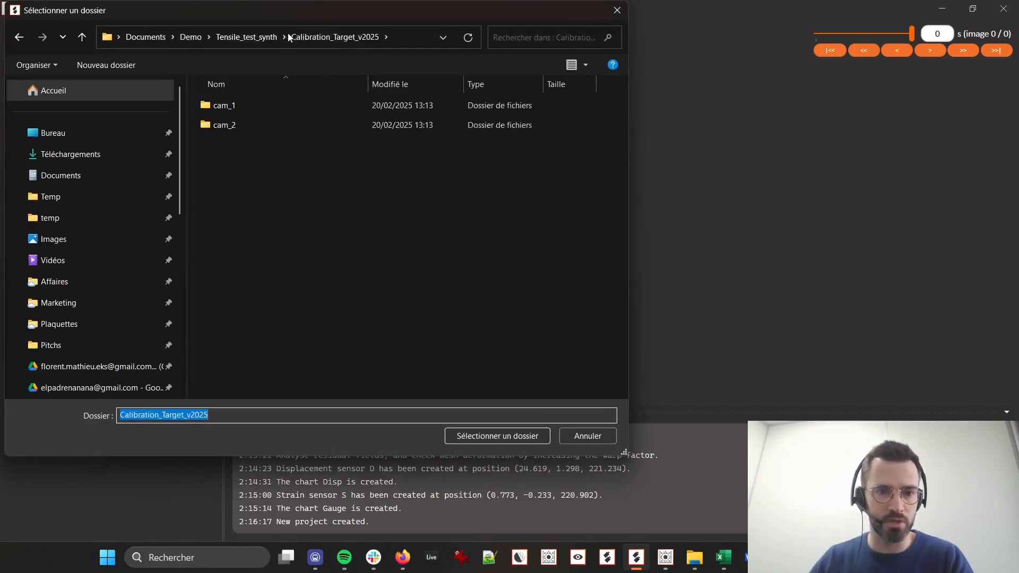
{"action": "left_click", "coordinate": [250, 37]}
{"action": "double_click", "coordinate": [275, 125]}
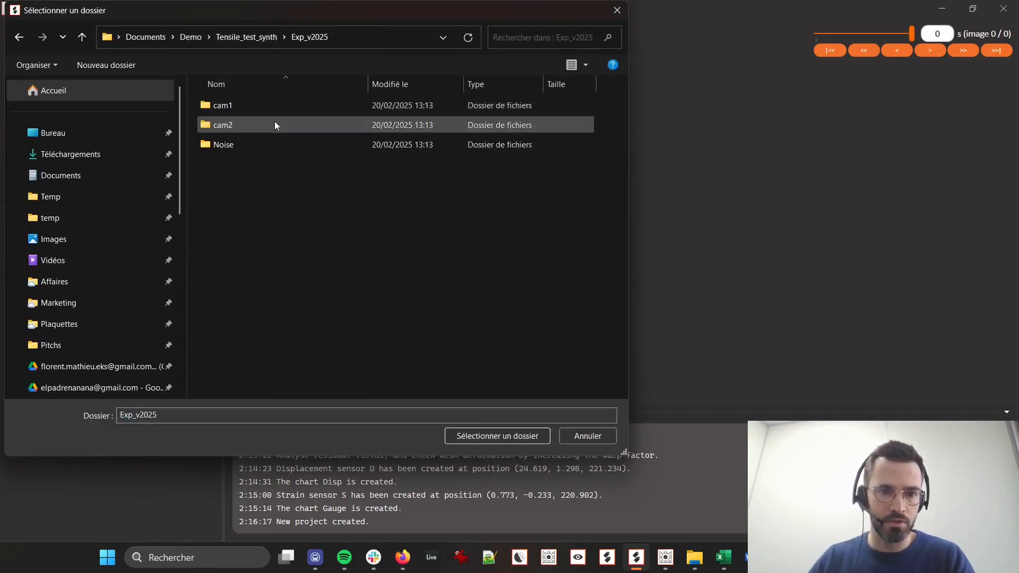
{"action": "left_click", "coordinate": [255, 106]}
{"action": "left_click", "coordinate": [491, 437]}
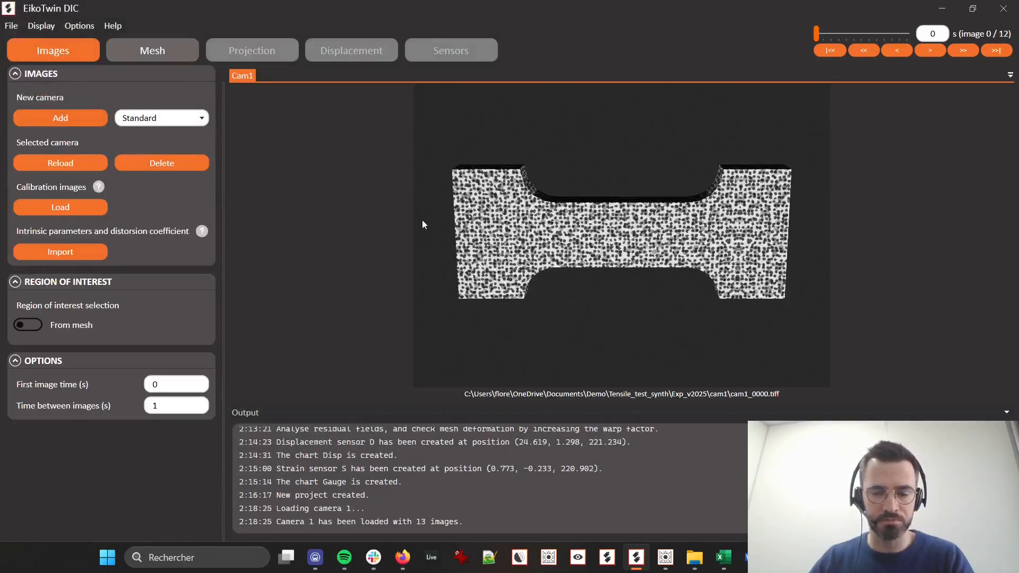
Add a second standard camera with the images from the Exp_v2025\cam2 folder
{"action": "left_click", "coordinate": [94, 115]}
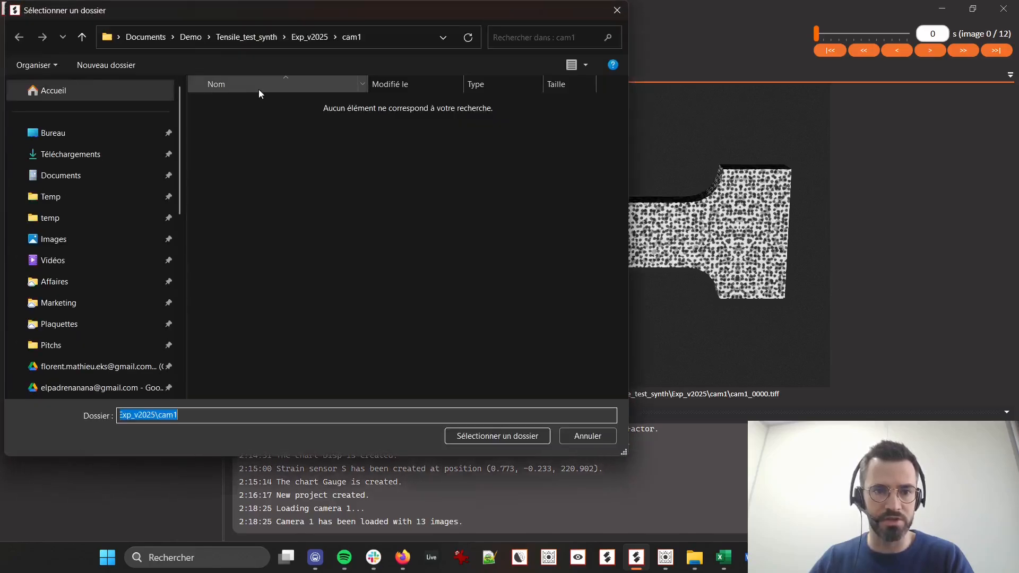
{"action": "left_click", "coordinate": [300, 41]}
{"action": "left_click", "coordinate": [260, 124]}
{"action": "left_click", "coordinate": [500, 436]}
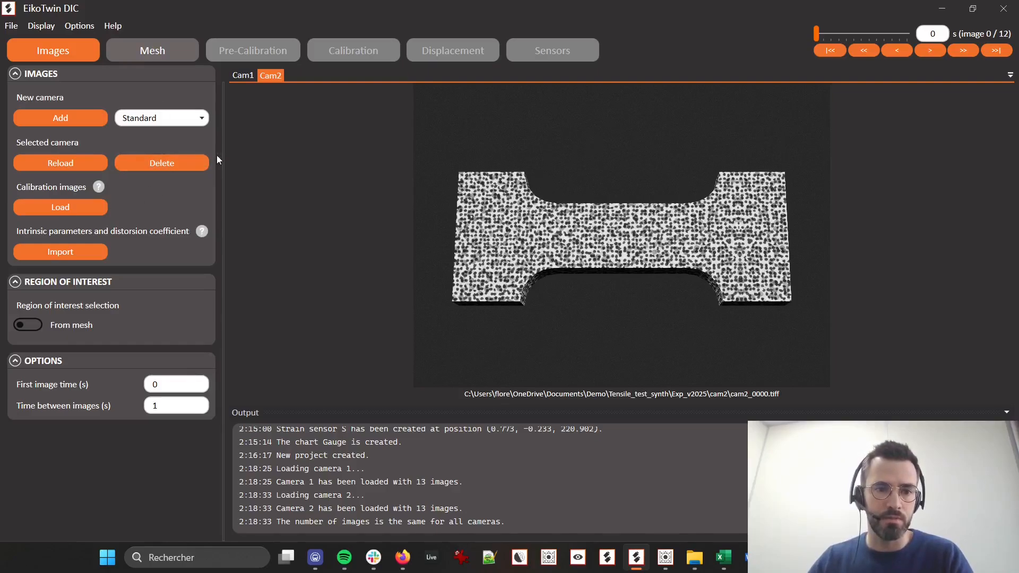
Start loading calibration images for Cam1 and inspect the target in image_0000.png from the Calibration_Target_v2025\cam_1 folder
{"action": "left_click", "coordinate": [242, 75]}
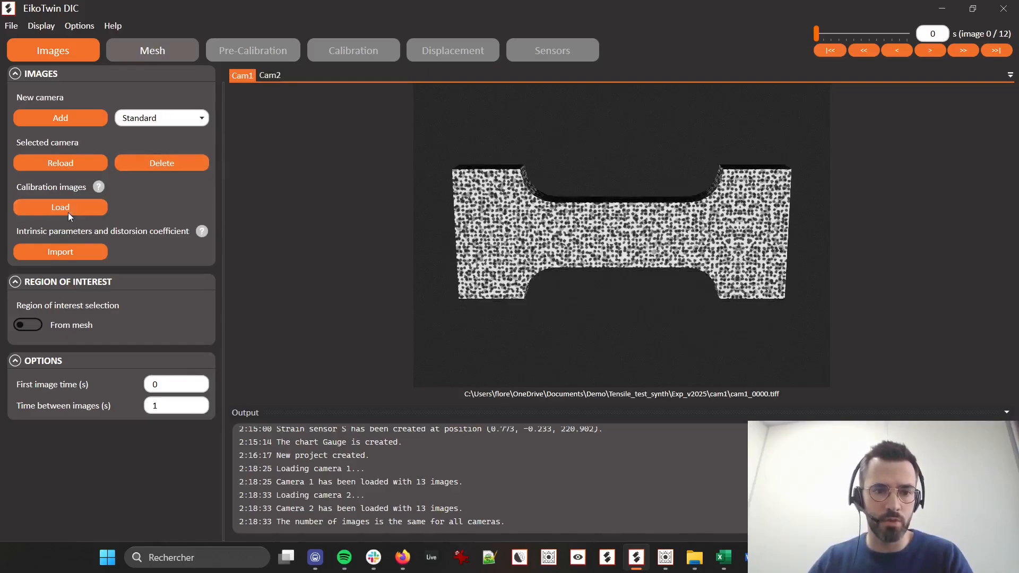
{"action": "left_click", "coordinate": [67, 211]}
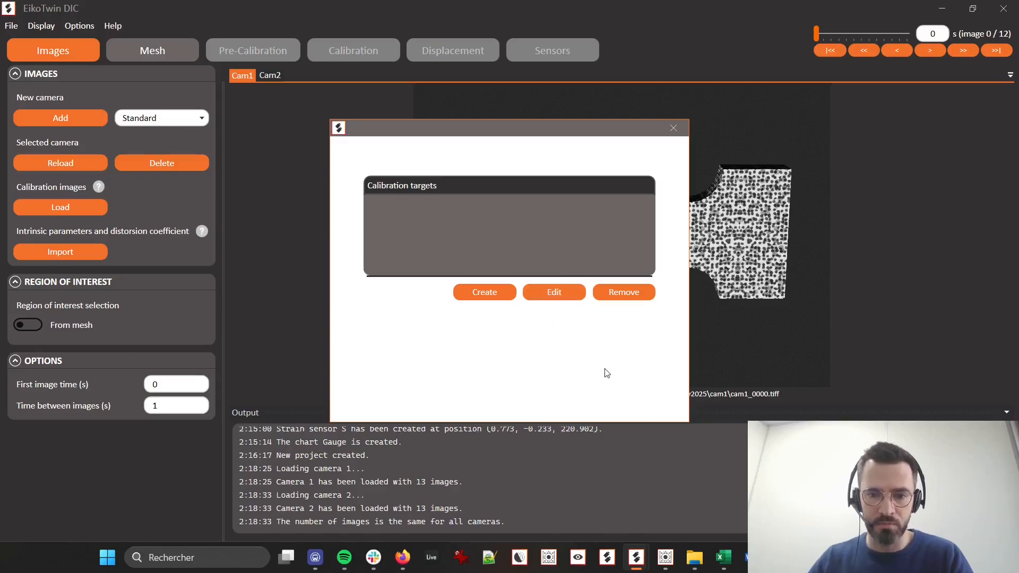
{"action": "left_click", "coordinate": [694, 558]}
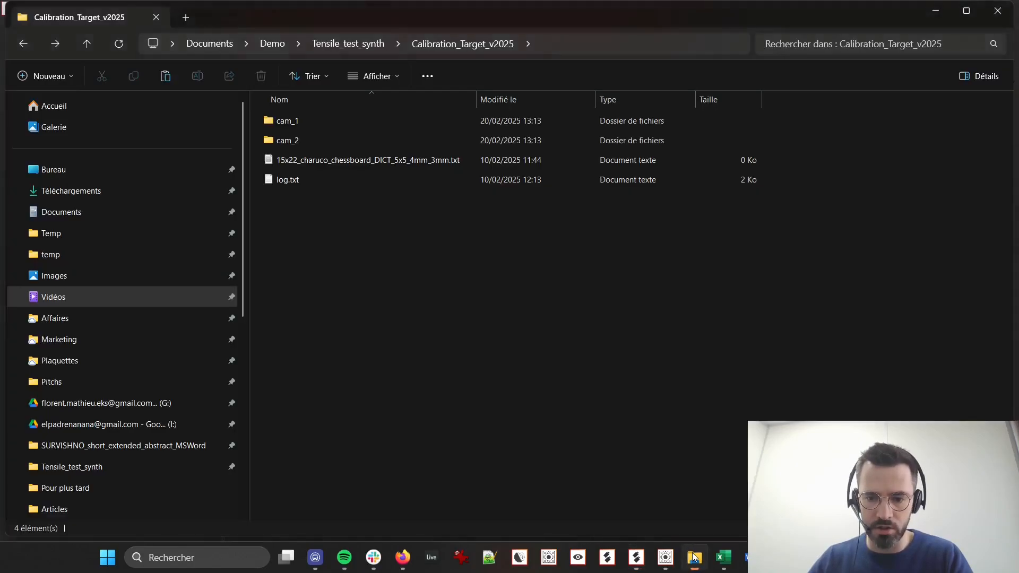
{"action": "double_click", "coordinate": [323, 121]}
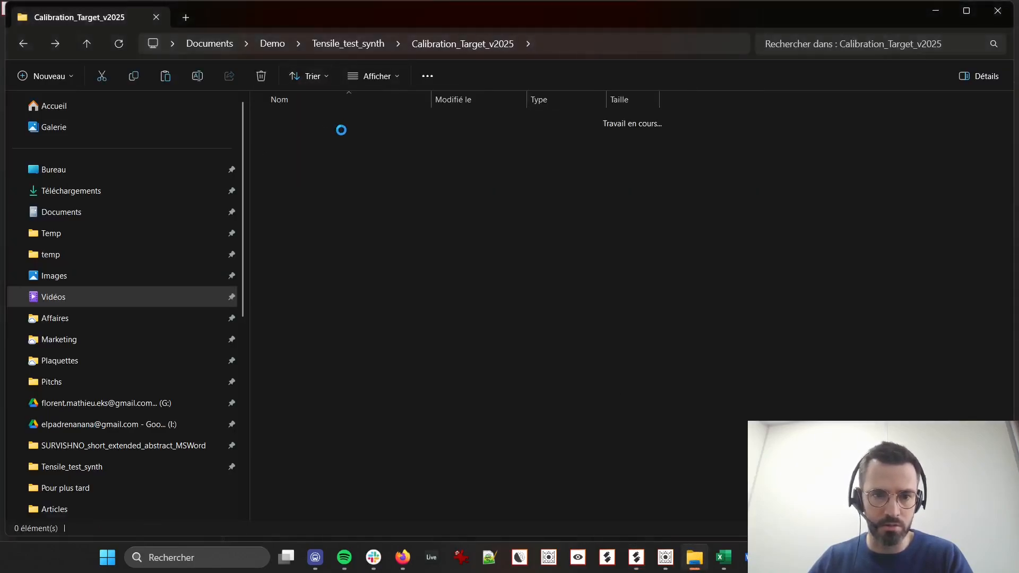
{"action": "left_click", "coordinate": [307, 143]}
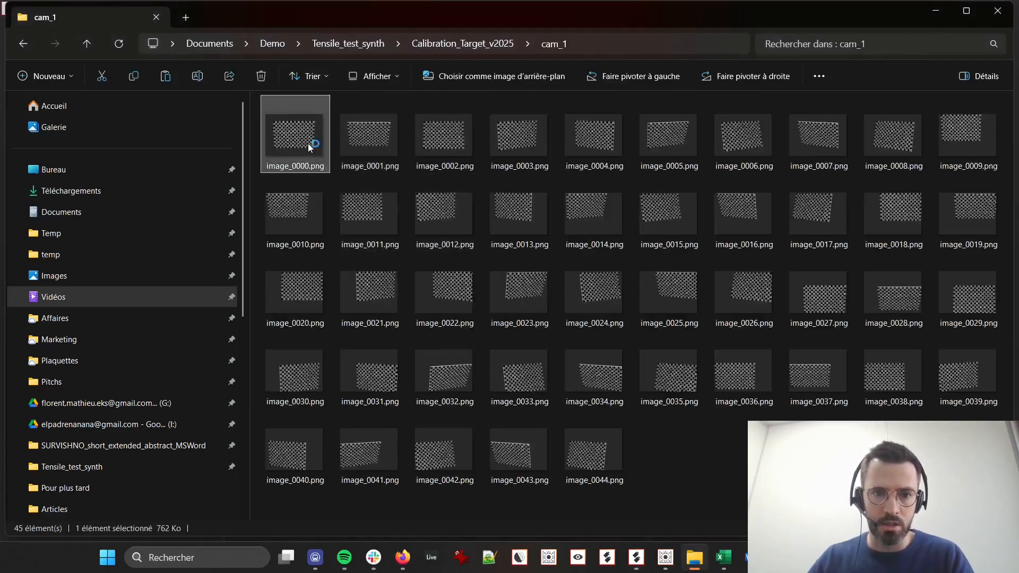
{"action": "key", "text": "Return"}
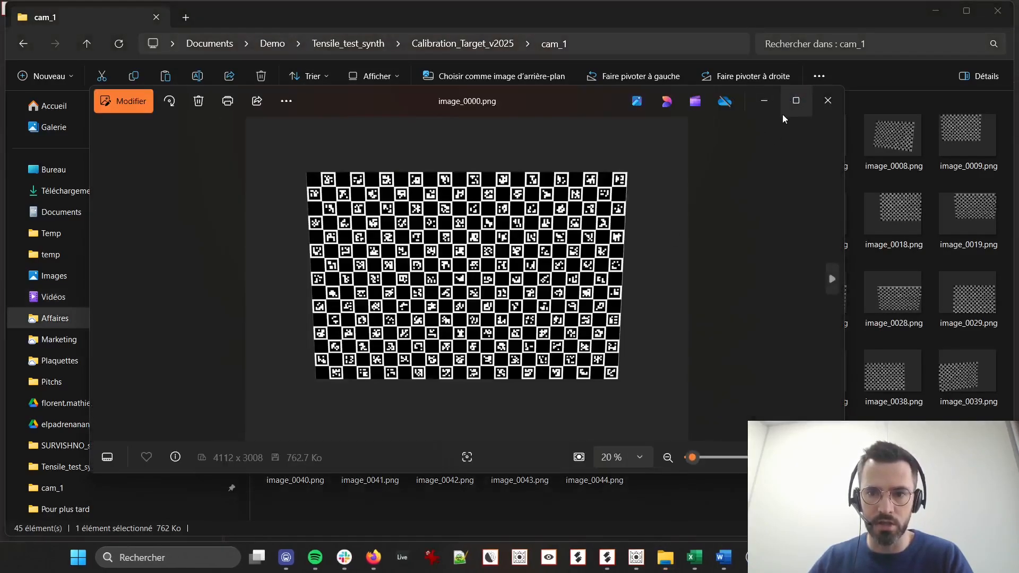
{"action": "left_click", "coordinate": [794, 104]}
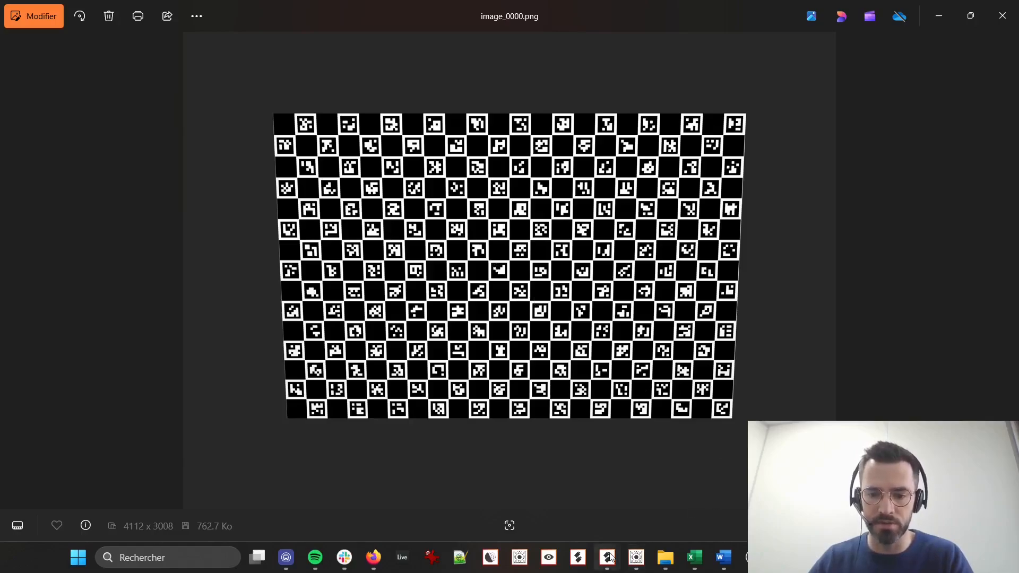
{"action": "mouse_move", "coordinate": [610, 557]}
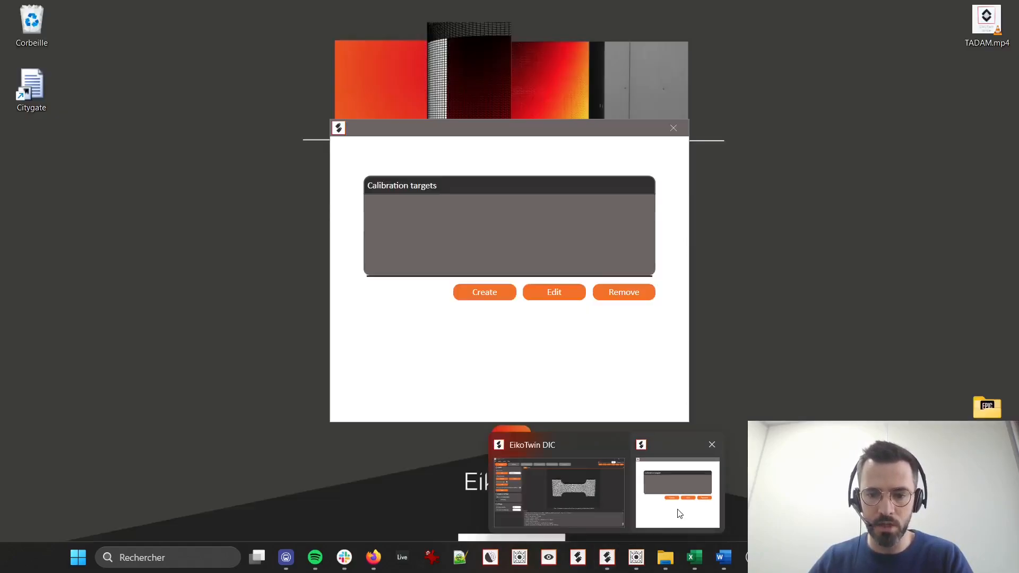
{"action": "left_click", "coordinate": [676, 513]}
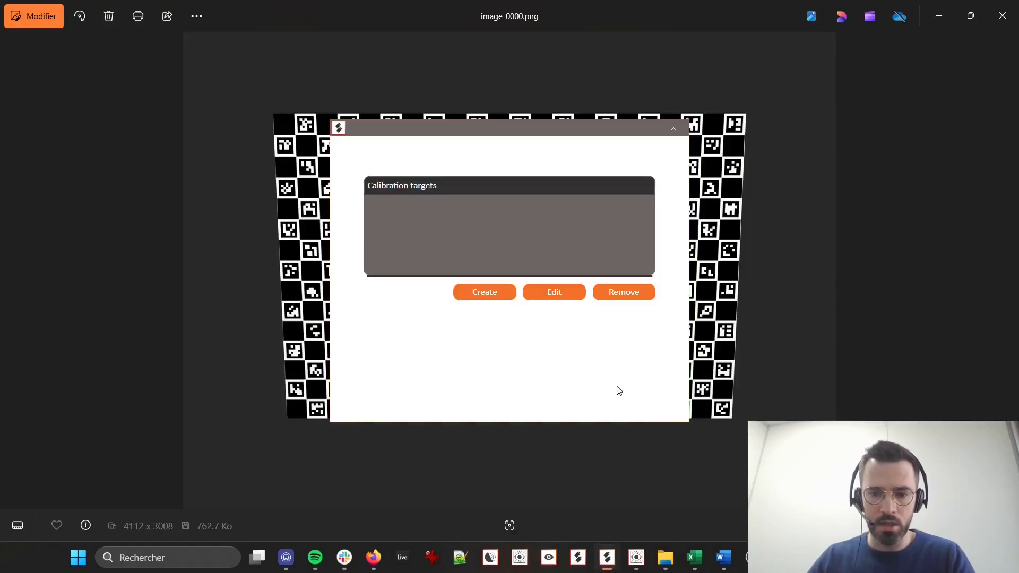
{"action": "left_click", "coordinate": [938, 16]}
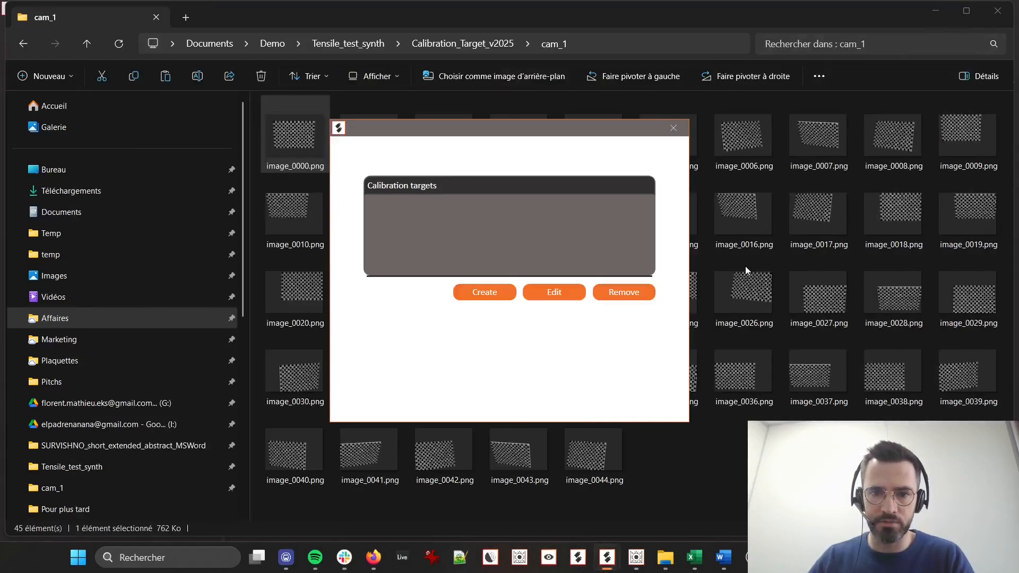
Locate 15x22_charuco_chessboard_DICT_5x5_4mm_3mm.txt in Calibration_Target_v2025 and move the calibration targets window clear of its file name
{"action": "left_click", "coordinate": [464, 43]}
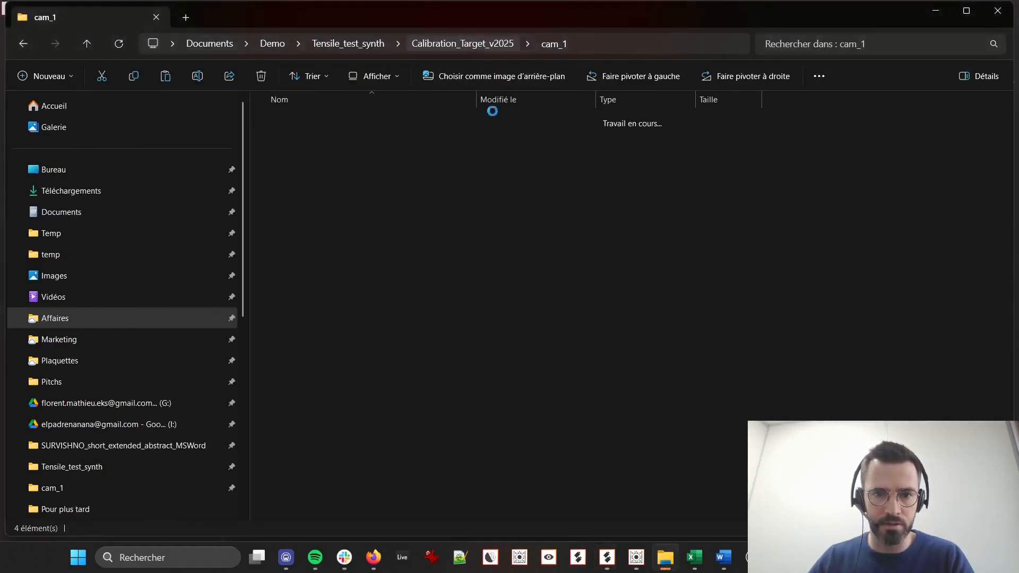
{"action": "left_click", "coordinate": [358, 160]}
{"action": "key", "text": "alt+Tab"}
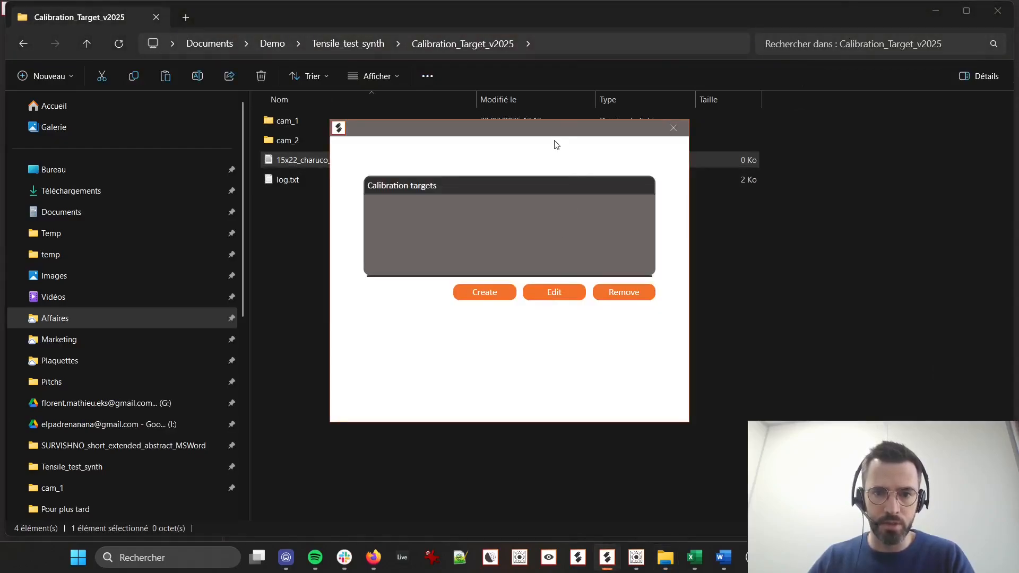
{"action": "left_click_drag", "start_coordinate": [555, 134], "coordinate": [572, 244]}
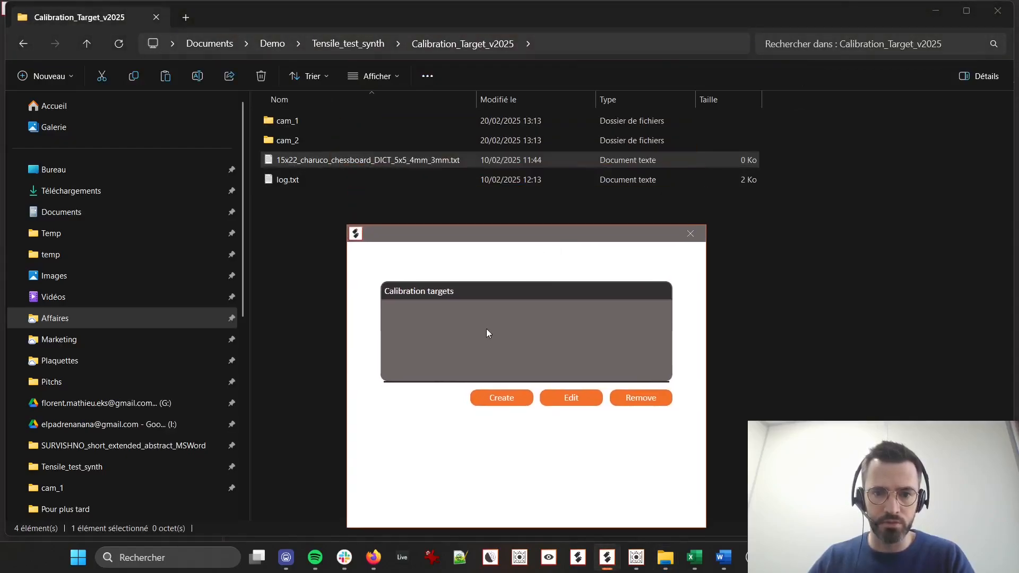
Start a new ChArUco calibration target with 15 rows and 22 columns
{"action": "left_click", "coordinate": [502, 399]}
{"action": "double_click", "coordinate": [587, 204]}
{"action": "type", "text": "15"}
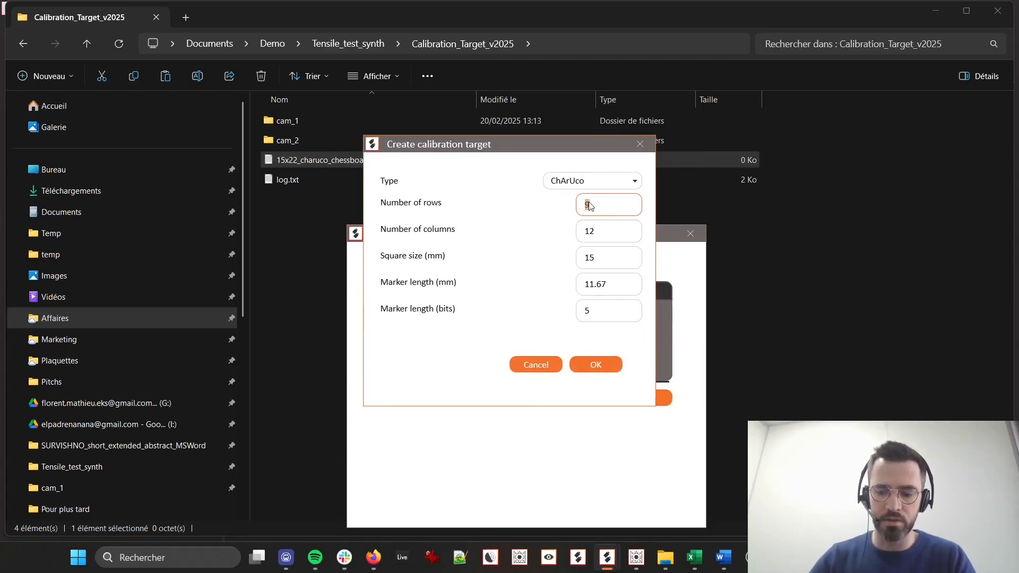
{"action": "key", "text": "Tab"}
{"action": "type", "text": "22"}
{"action": "key", "text": "Tab"}
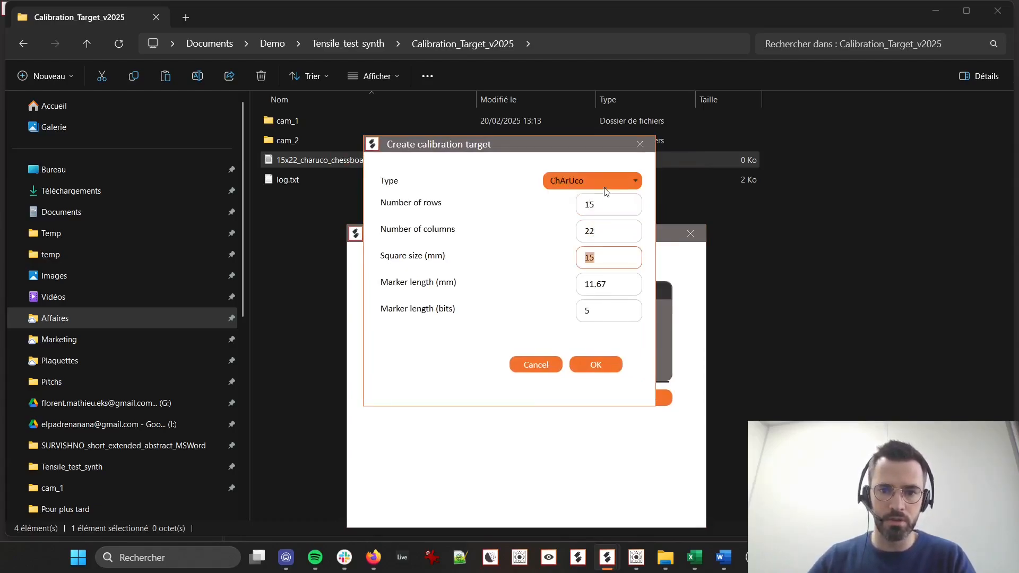
Set the target's square size to 4 mm and marker length to 3 mm, and create the target
{"action": "left_click_drag", "start_coordinate": [592, 152], "coordinate": [583, 206]}
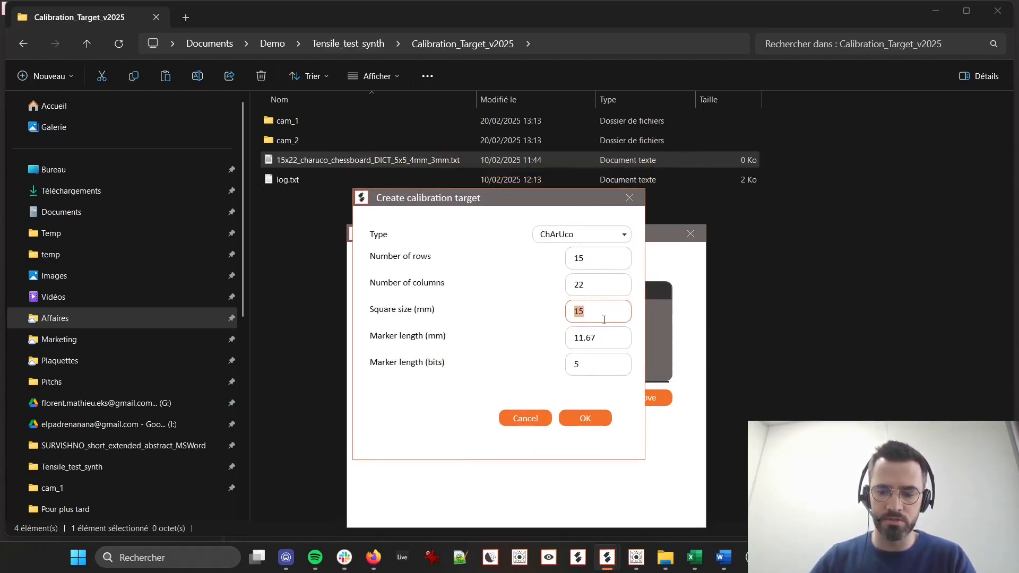
{"action": "type", "text": "4"}
{"action": "key", "text": "Tab"}
{"action": "type", "text": "3"}
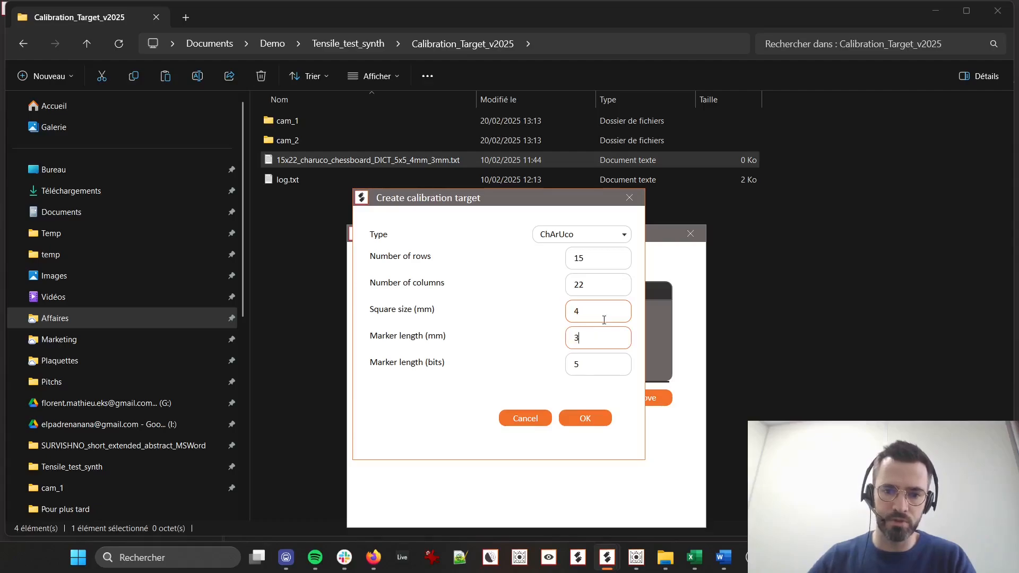
{"action": "left_click", "coordinate": [579, 366]}
{"action": "left_click", "coordinate": [580, 419]}
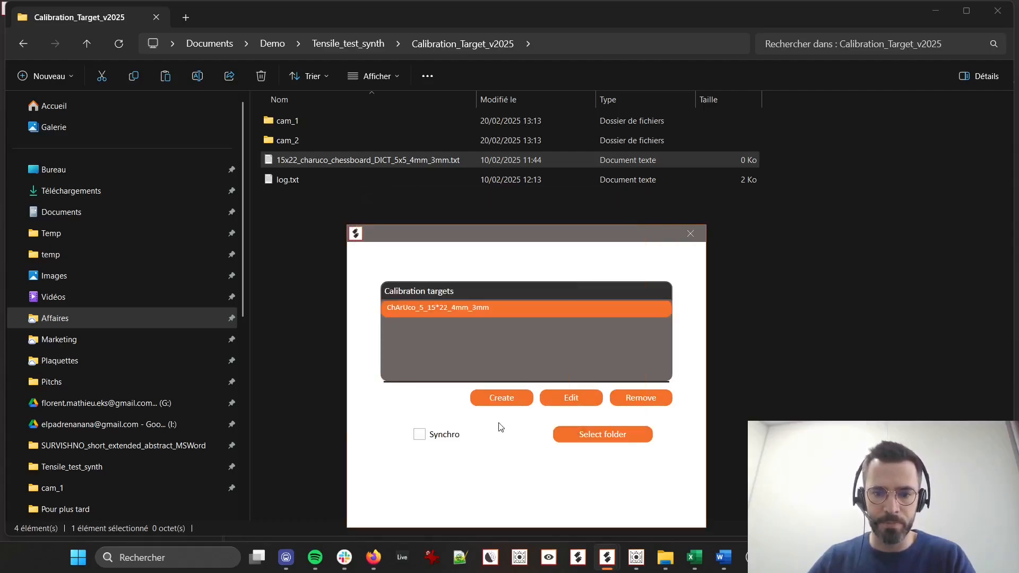
Enable Synchro and load Cam1's calibration images from the Calibration_Target_v2025\cam_1 folder, accepting removal of existing results
{"action": "left_click", "coordinate": [445, 436]}
{"action": "left_click", "coordinate": [613, 438]}
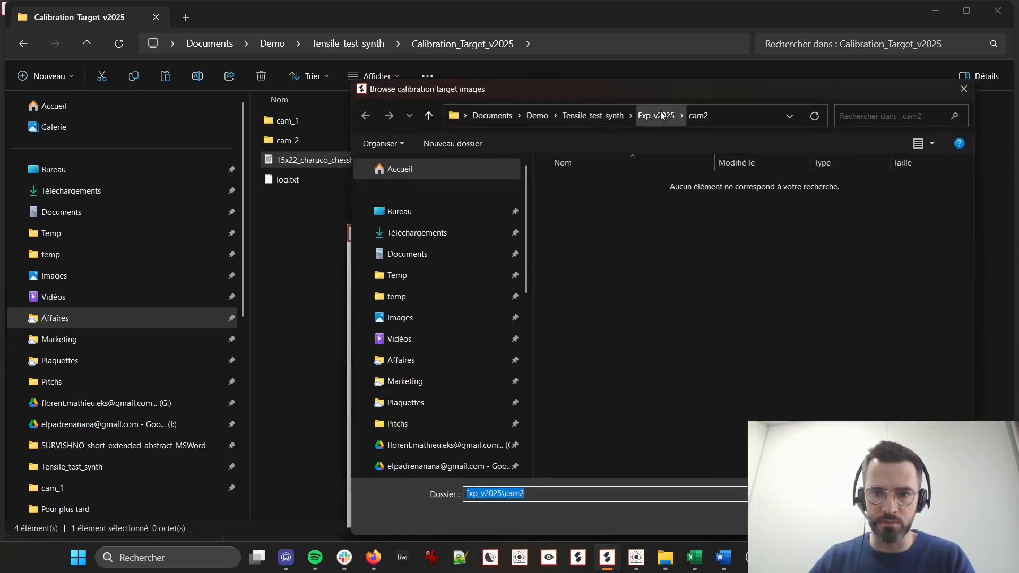
{"action": "left_click", "coordinate": [605, 115]}
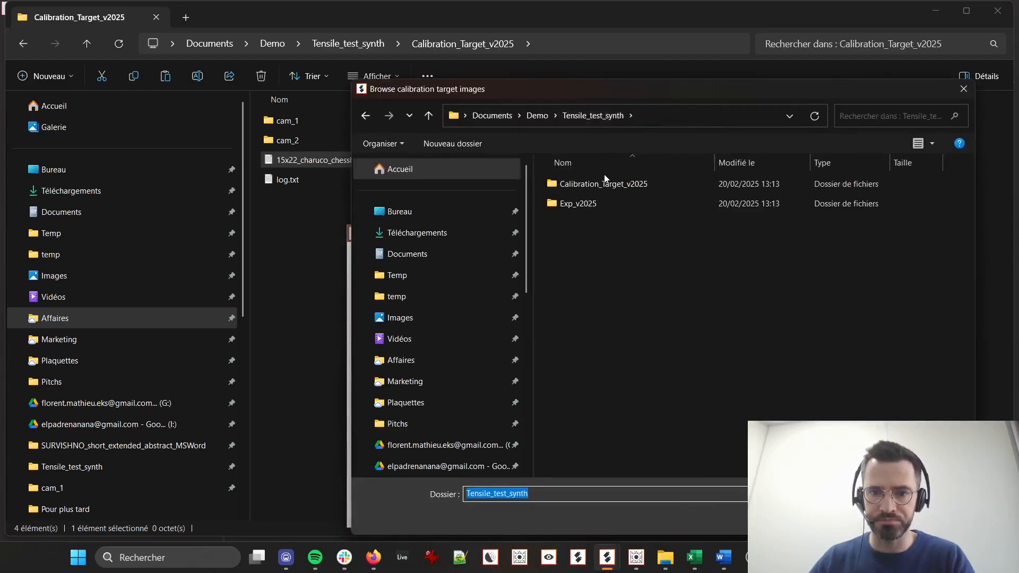
{"action": "double_click", "coordinate": [593, 185]}
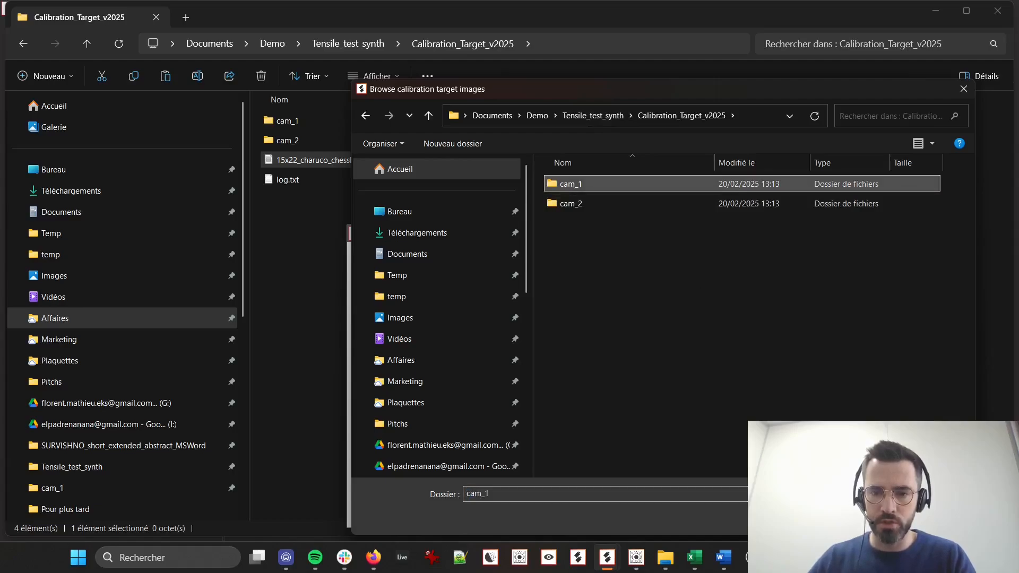
{"action": "left_click", "coordinate": [857, 518]}
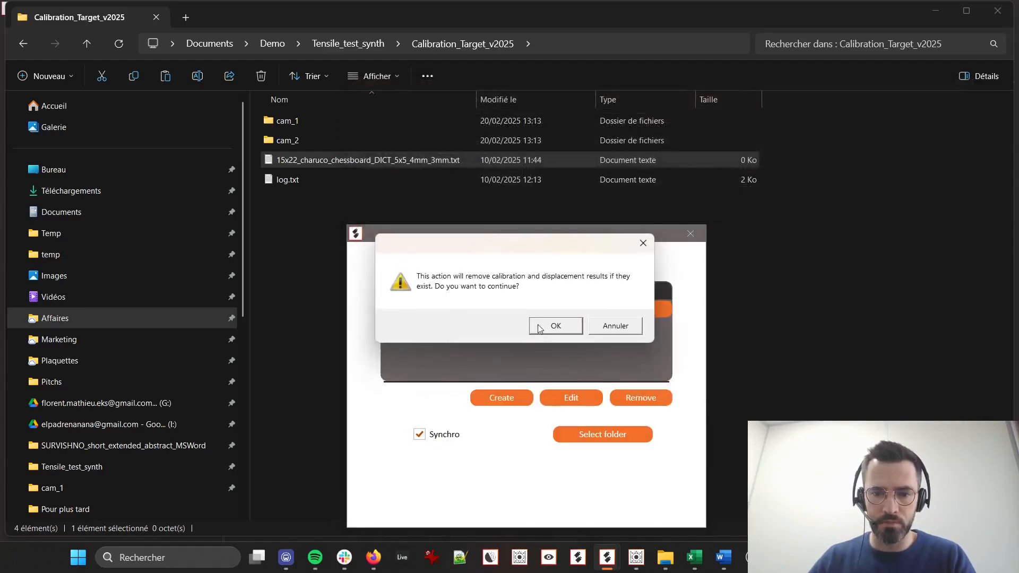
{"action": "left_click", "coordinate": [552, 325]}
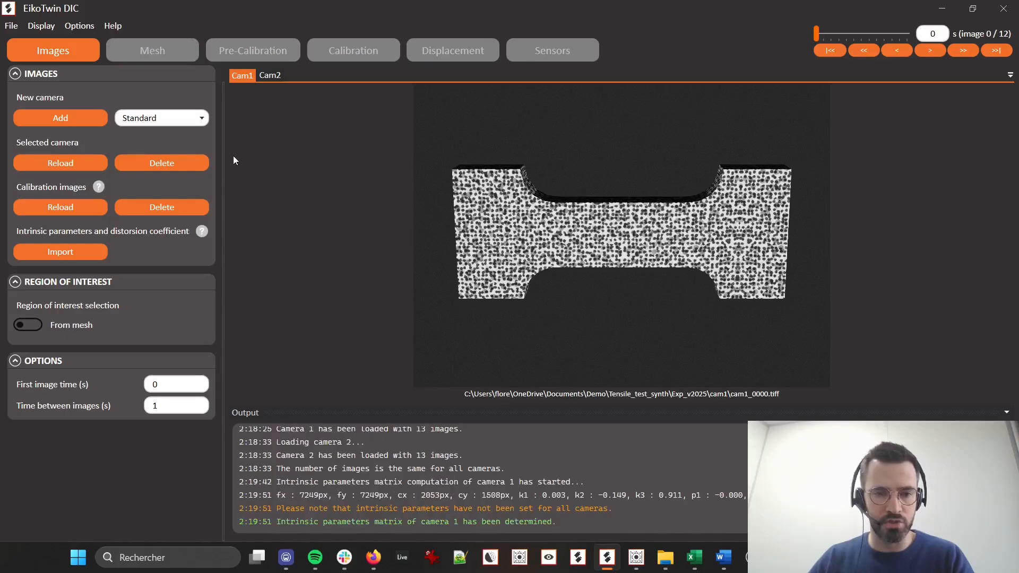
Load Cam2's calibration images from the Calibration_Target_v2025\cam_2 folder using the same ChArUco target, accepting removal of existing results
{"action": "left_click", "coordinate": [270, 75]}
{"action": "left_click", "coordinate": [90, 206]}
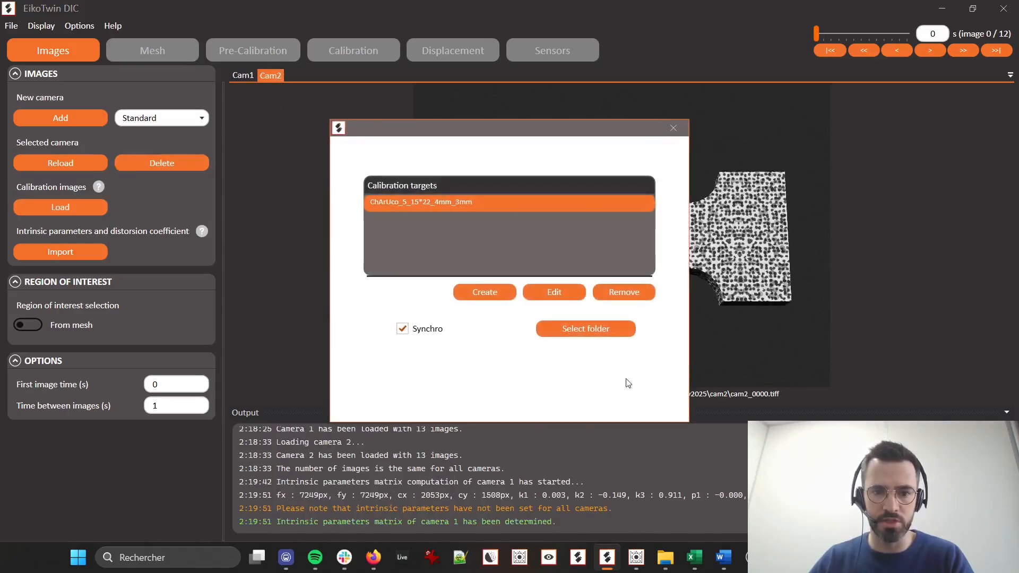
{"action": "left_click", "coordinate": [572, 334]}
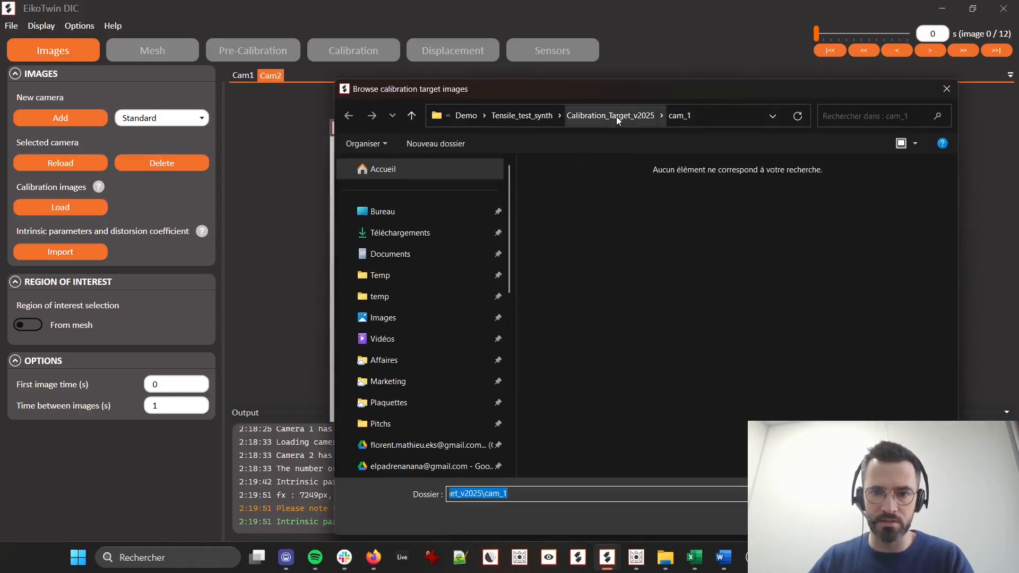
{"action": "left_click", "coordinate": [617, 115]}
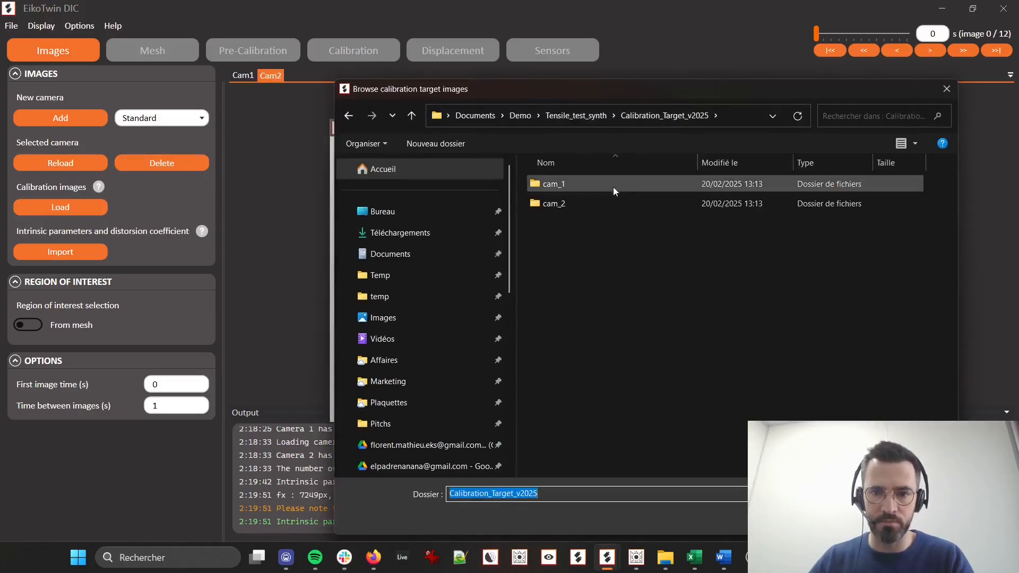
{"action": "double_click", "coordinate": [595, 201]}
{"action": "left_click", "coordinate": [636, 116]}
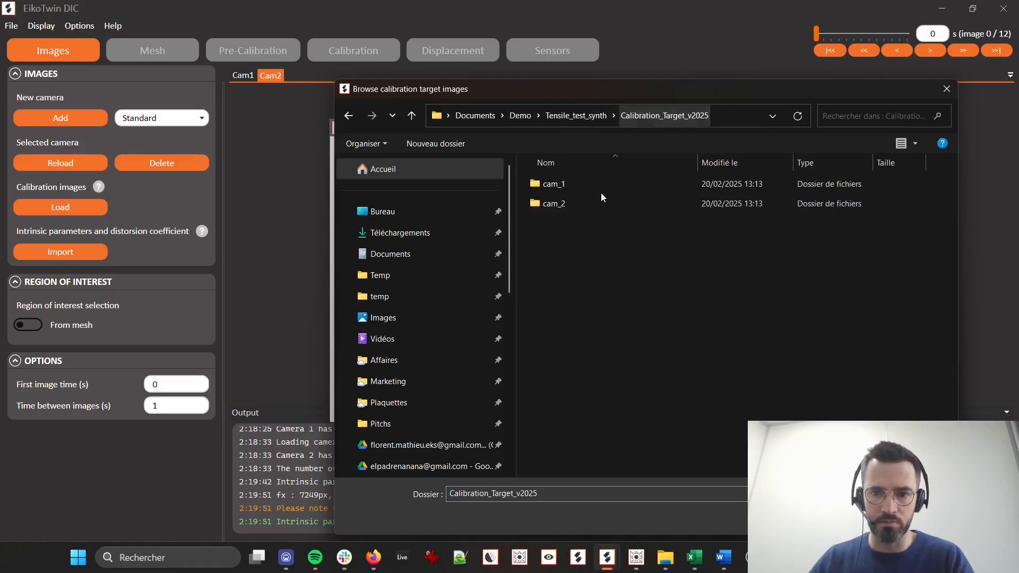
{"action": "left_click", "coordinate": [604, 204]}
{"action": "left_click", "coordinate": [848, 519]}
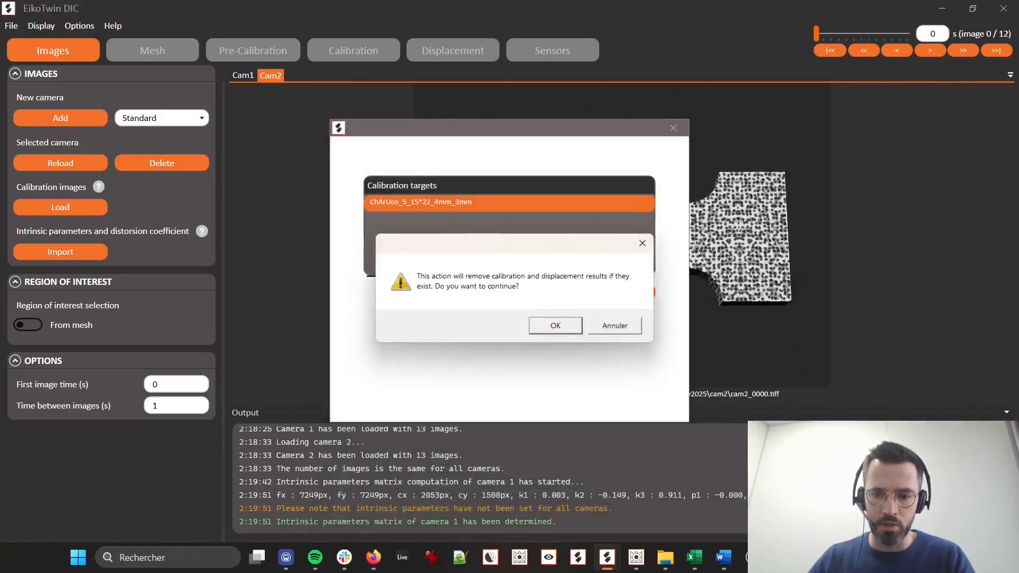
{"action": "left_click", "coordinate": [548, 325]}
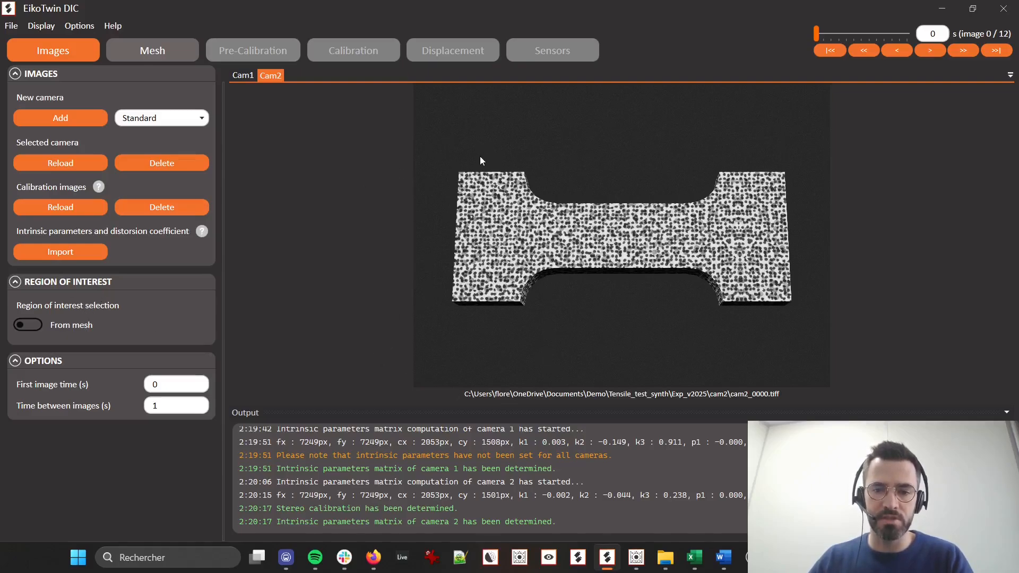
Switch the region of interest selection to From image and trace the specimen's upper contour in Cam2, from the upper-left corner to the far fillet
{"action": "left_click", "coordinate": [32, 326]}
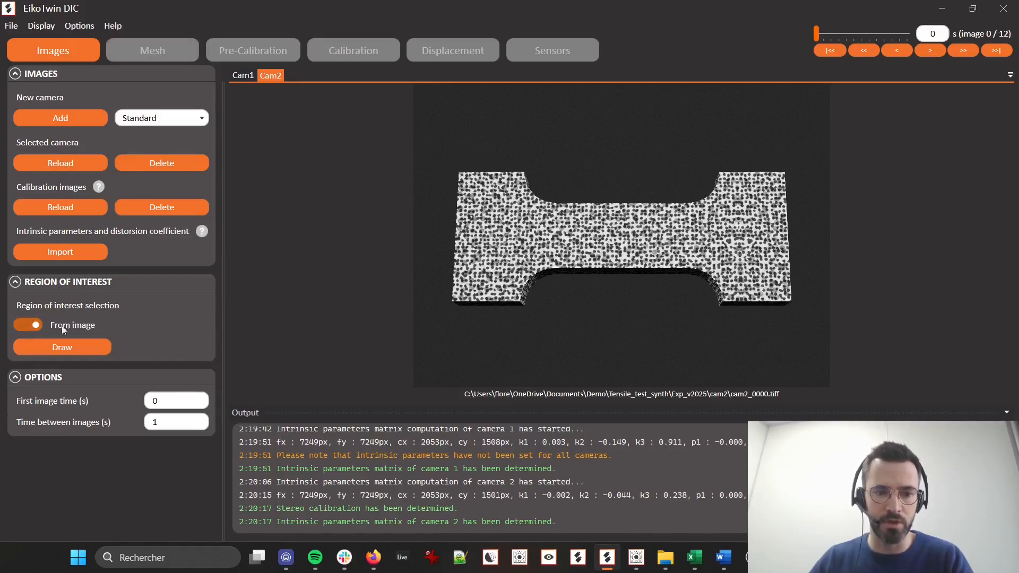
{"action": "left_click", "coordinate": [62, 347]}
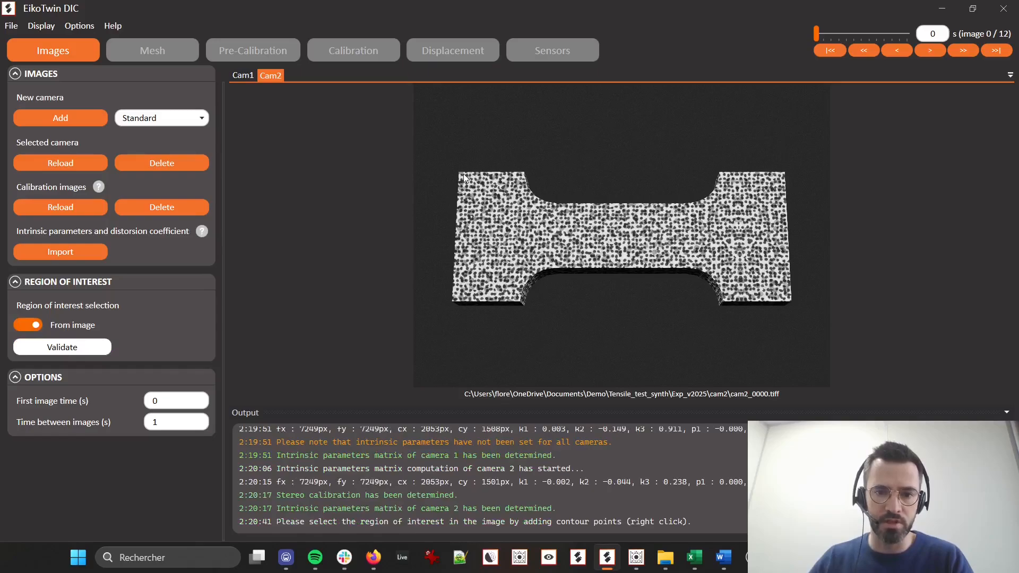
{"action": "scroll", "coordinate": [461, 177], "scroll_direction": "up", "scroll_amount": 2}
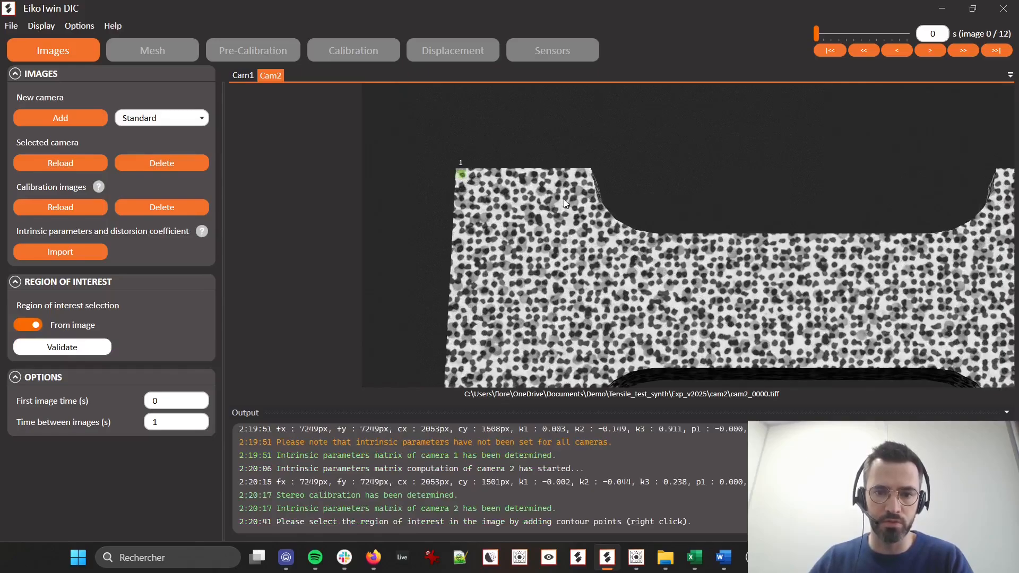
{"action": "right_click", "coordinate": [589, 171]}
{"action": "right_click", "coordinate": [601, 204]}
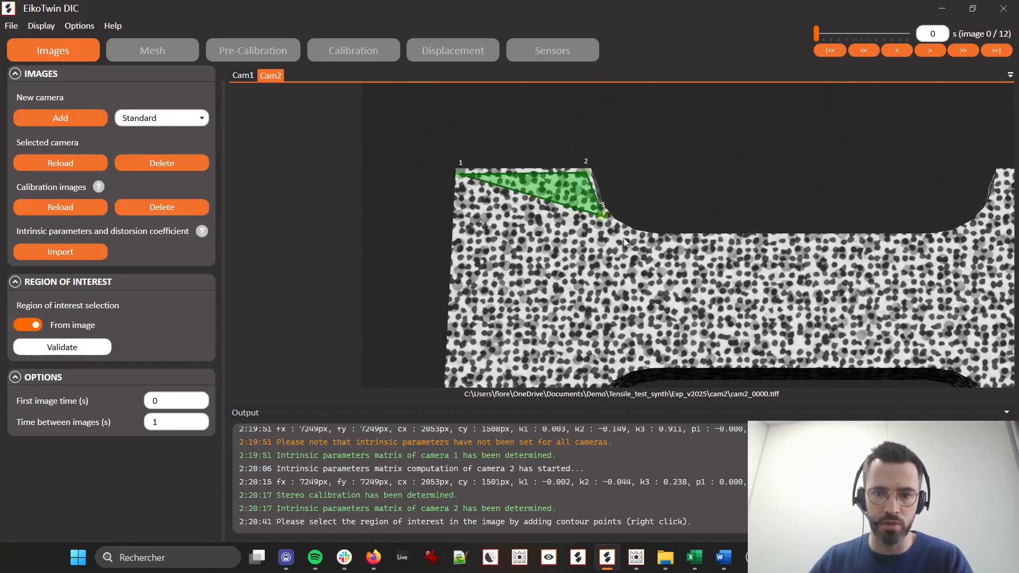
{"action": "right_click", "coordinate": [624, 238]}
{"action": "right_click", "coordinate": [668, 242]}
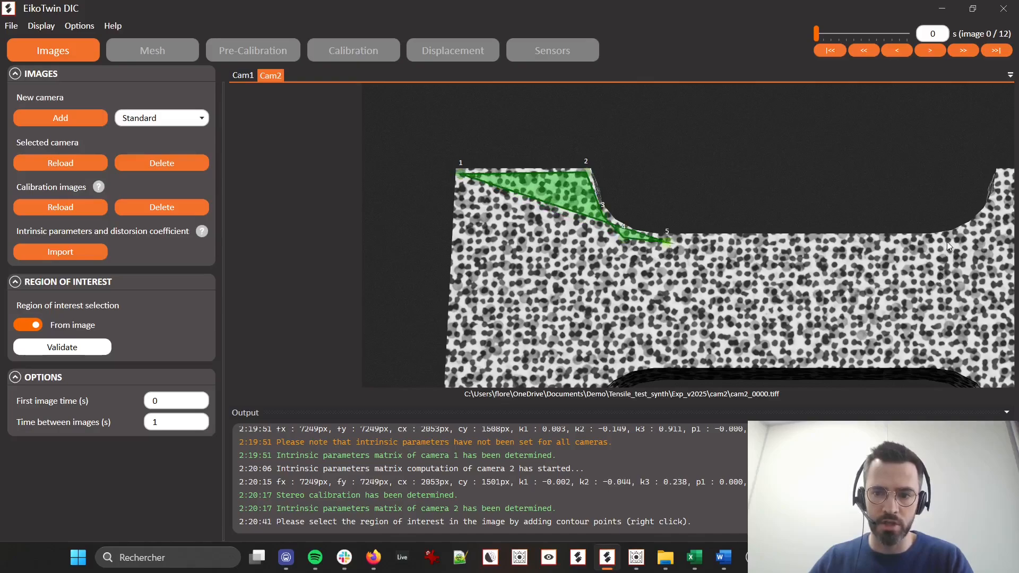
{"action": "right_click", "coordinate": [980, 233]}
{"action": "right_click", "coordinate": [999, 202]}
{"action": "right_click", "coordinate": [1005, 175]}
Complete Cam2's region of interest around the right grip, lower fillets and gauge edge to the lower-left corner, and validate it
{"action": "scroll", "coordinate": [897, 266], "scroll_direction": "down", "scroll_amount": 2}
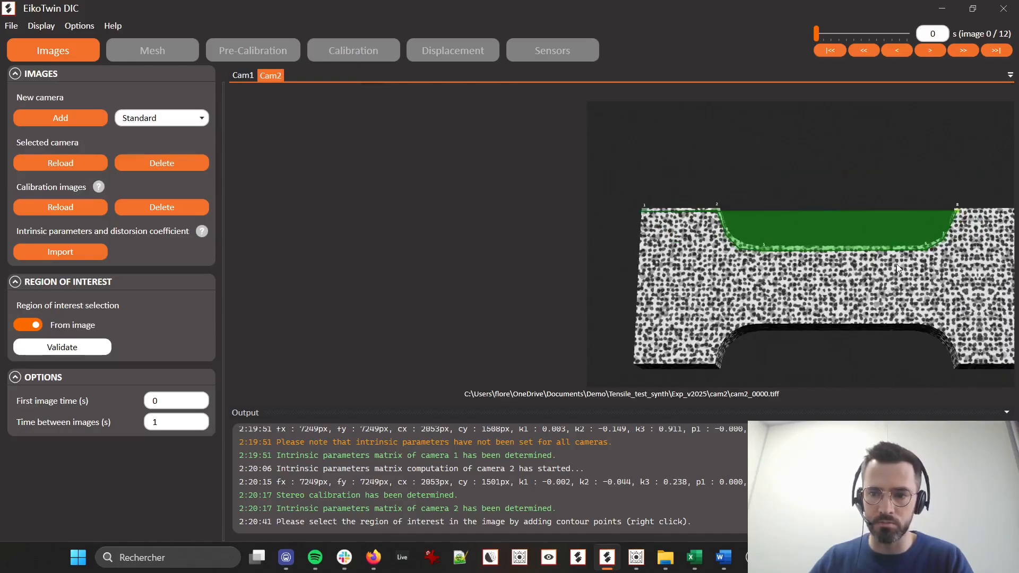
{"action": "left_click_drag", "start_coordinate": [840, 286], "coordinate": [710, 283]}
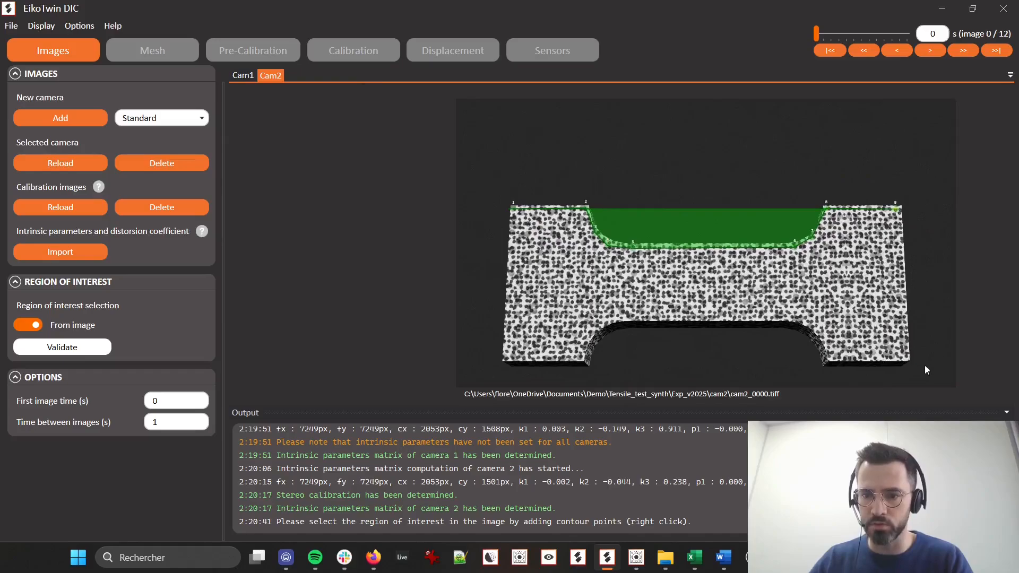
{"action": "right_click", "coordinate": [909, 357]}
{"action": "right_click", "coordinate": [827, 349]}
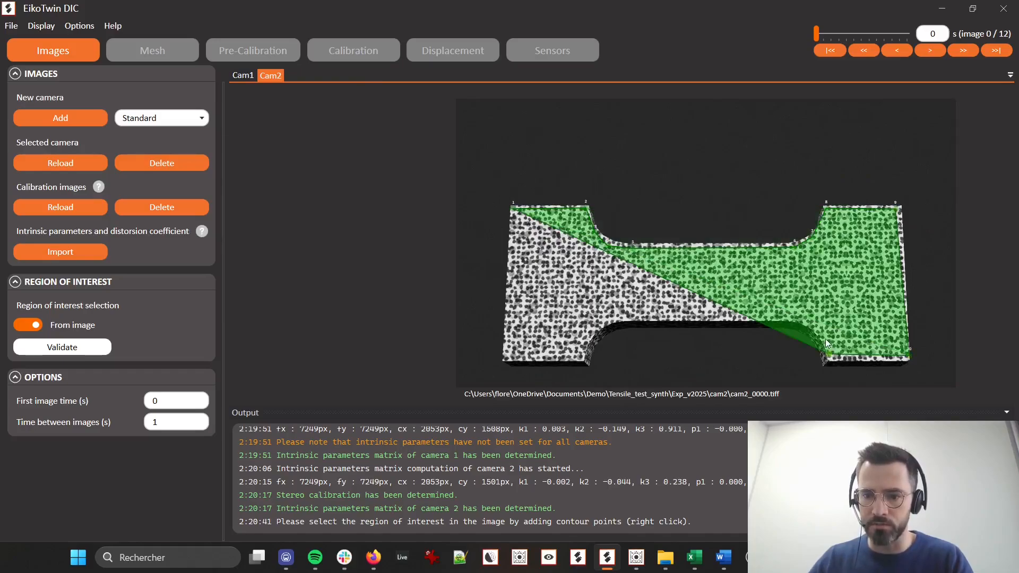
{"action": "right_click", "coordinate": [787, 319]}
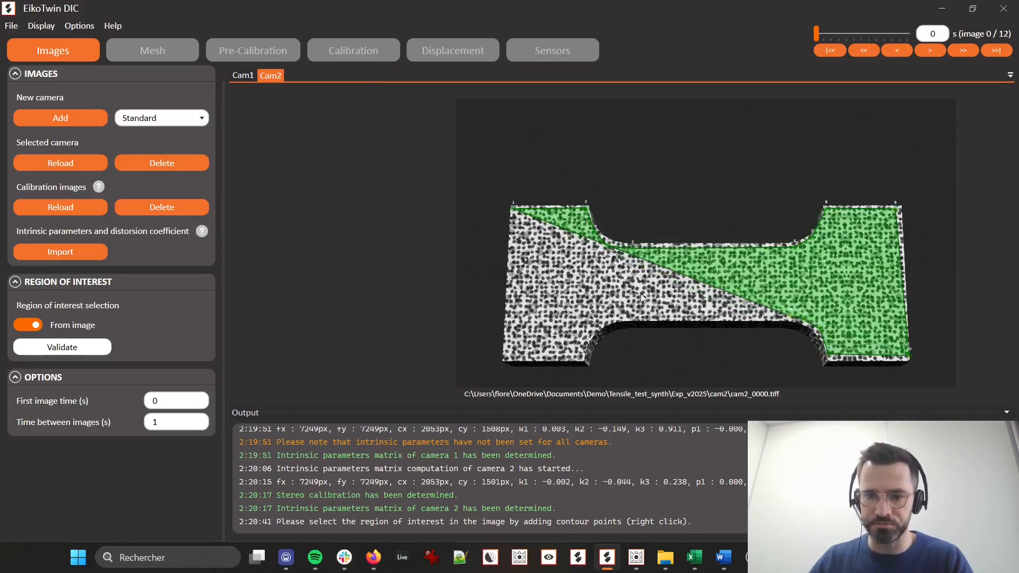
{"action": "right_click", "coordinate": [616, 320]}
{"action": "right_click", "coordinate": [602, 327]}
{"action": "right_click", "coordinate": [587, 338]}
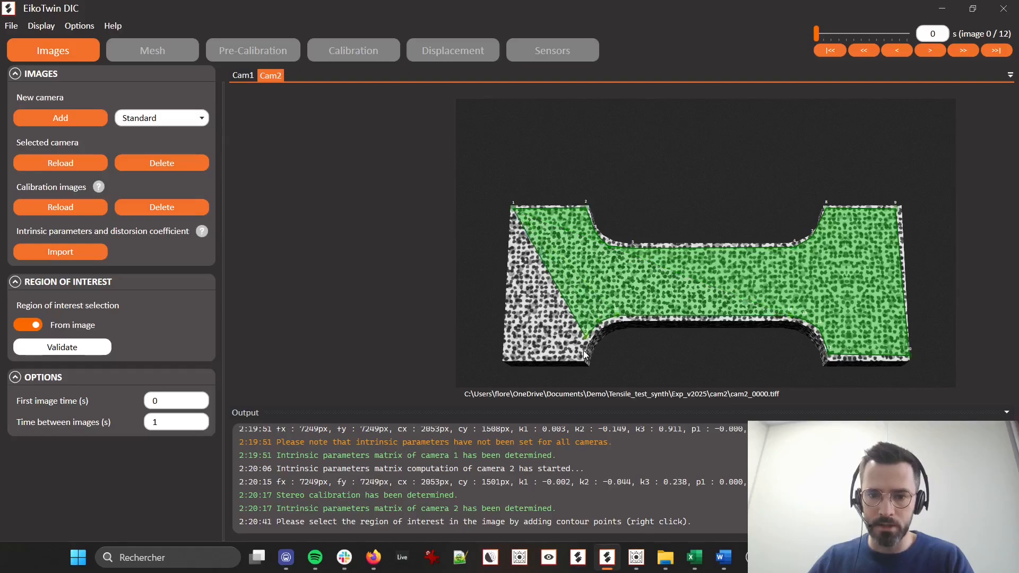
{"action": "right_click", "coordinate": [580, 358]}
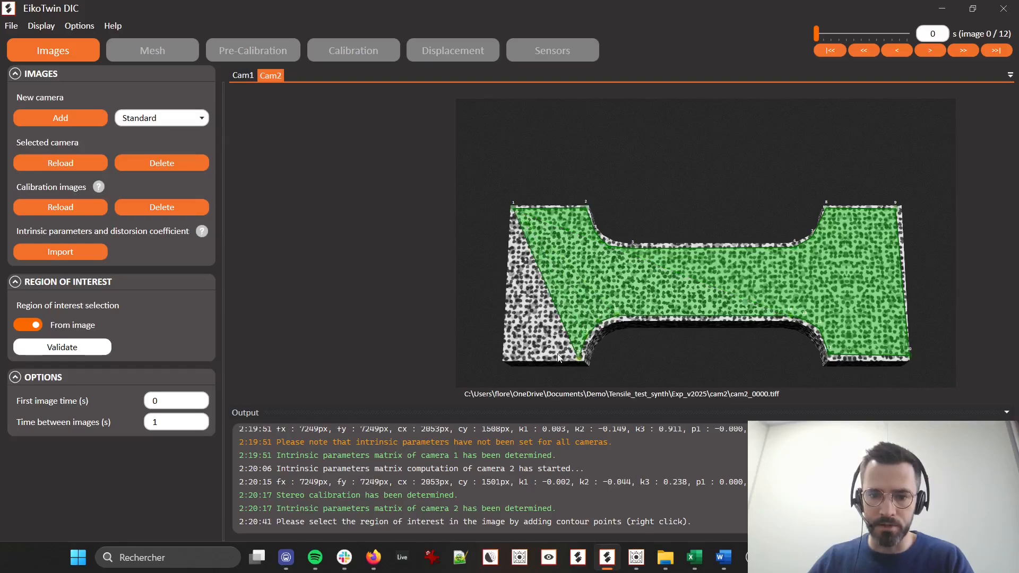
{"action": "right_click", "coordinate": [511, 358]}
{"action": "left_click", "coordinate": [90, 348]}
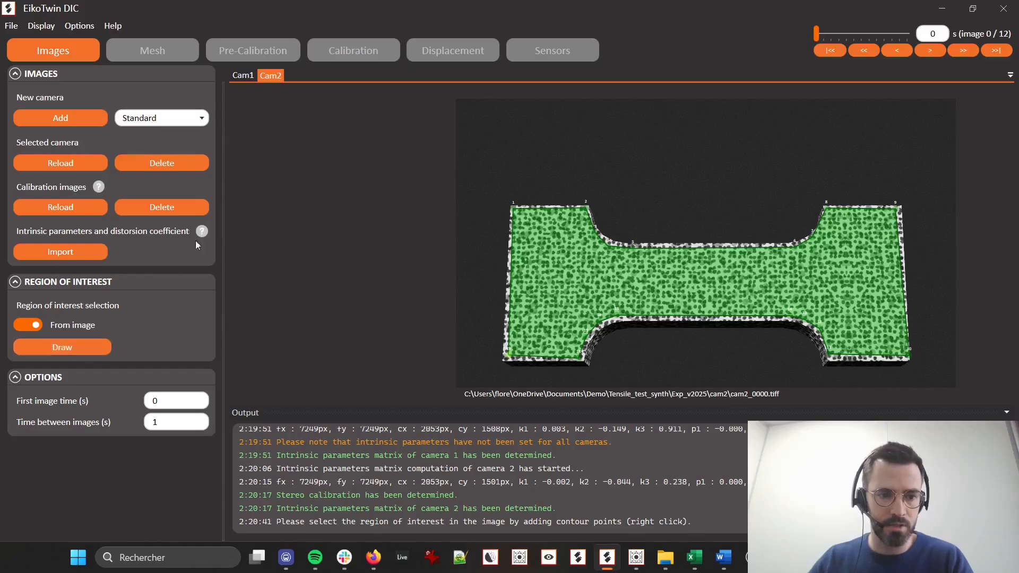
Start drawing Cam1's region of interest and trace the speckled face's upper contour through both fillets, just inside the edge
{"action": "left_click", "coordinate": [244, 74]}
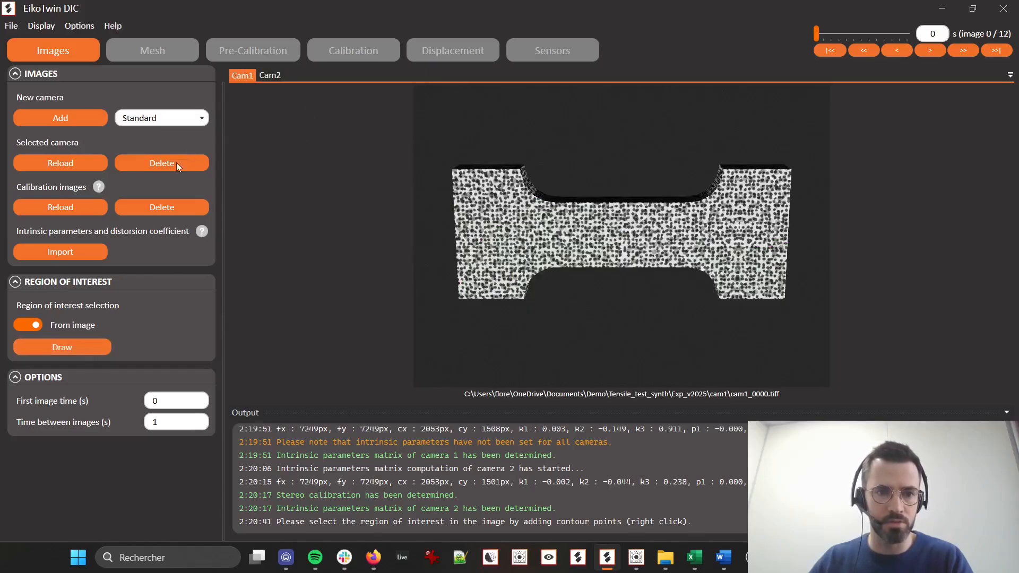
{"action": "left_click", "coordinate": [71, 348]}
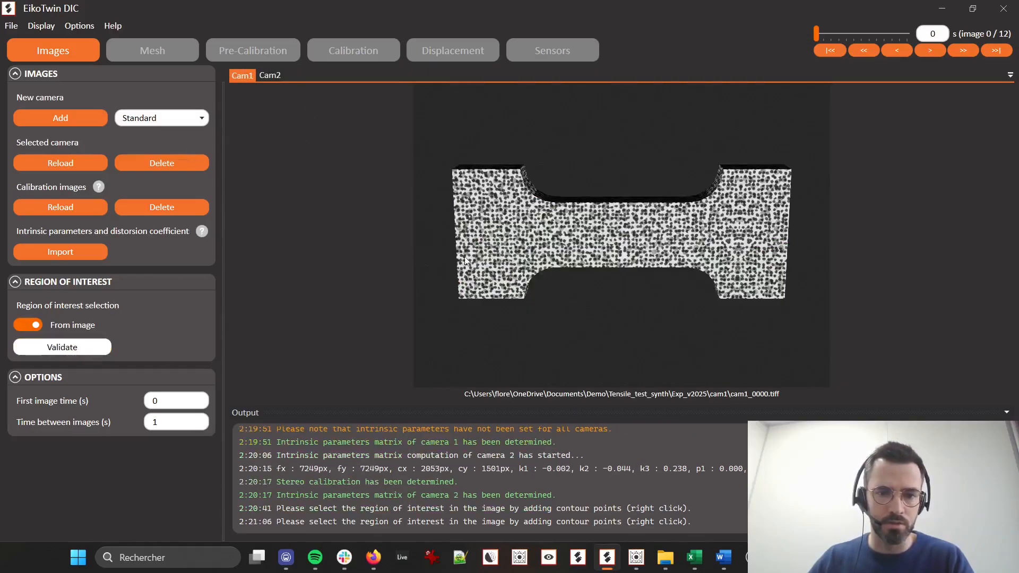
{"action": "scroll", "coordinate": [464, 173], "scroll_direction": "up", "scroll_amount": 3}
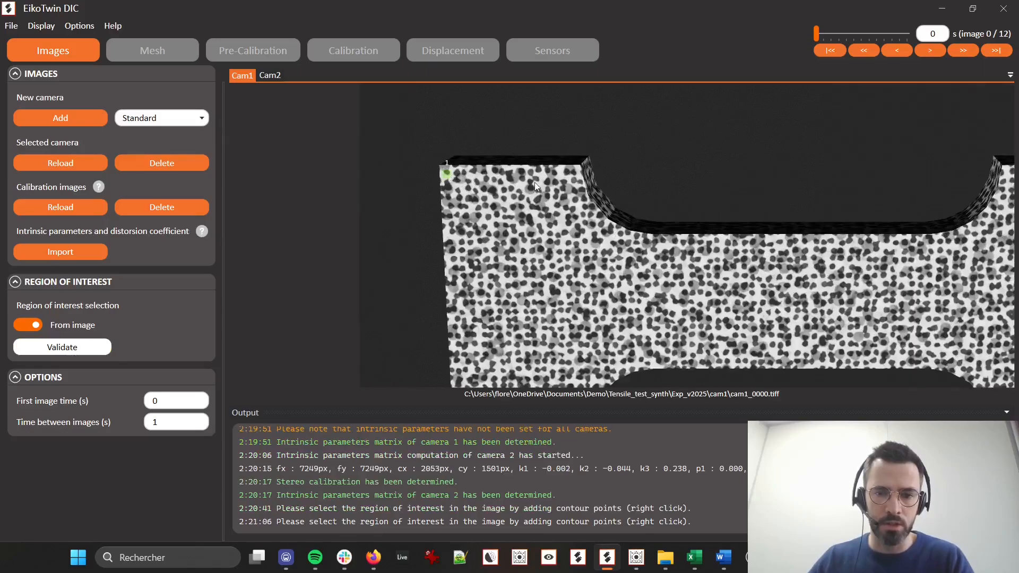
{"action": "right_click", "coordinate": [573, 175]}
{"action": "right_click", "coordinate": [589, 202]}
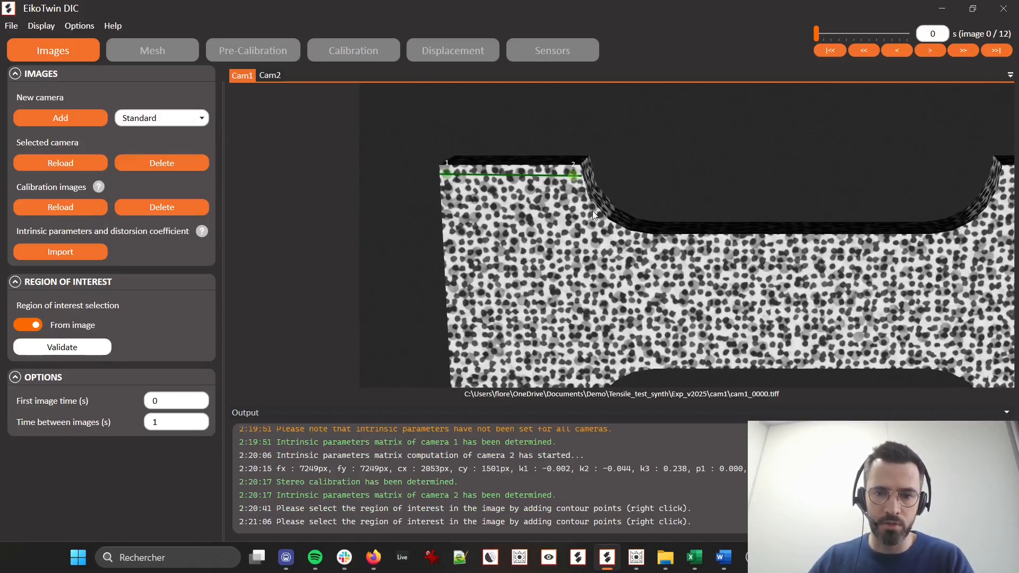
{"action": "right_click", "coordinate": [612, 230]}
{"action": "right_click", "coordinate": [633, 241]}
{"action": "right_click", "coordinate": [657, 244]}
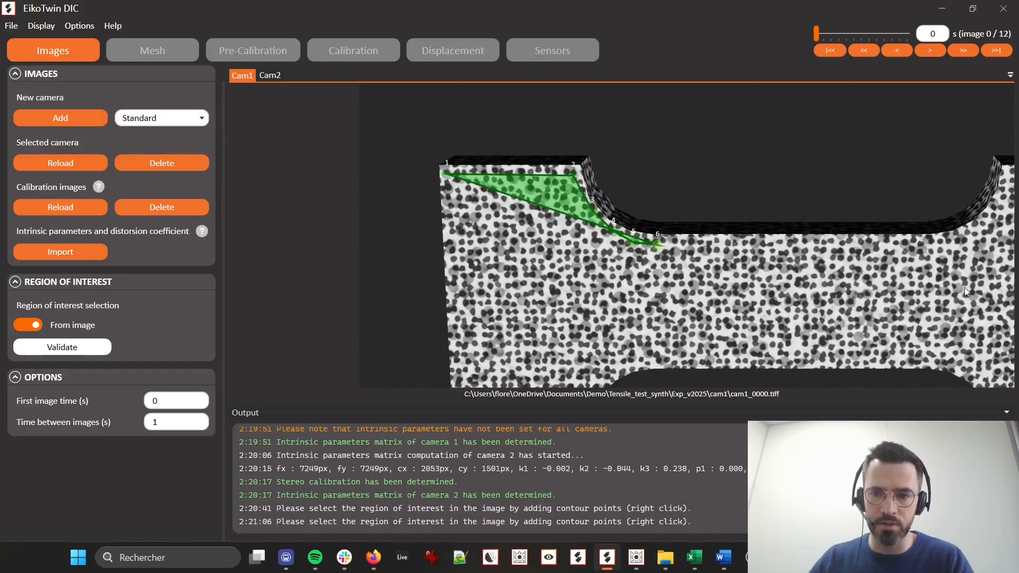
{"action": "right_click", "coordinate": [937, 244]}
{"action": "right_click", "coordinate": [968, 233]}
{"action": "right_click", "coordinate": [992, 218]}
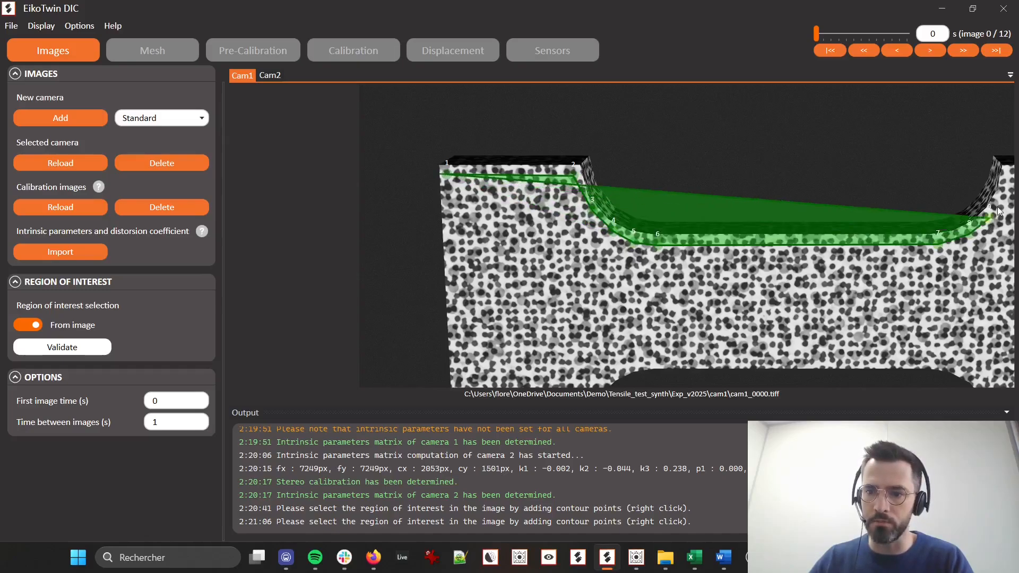
{"action": "right_click", "coordinate": [1006, 178]}
Complete Cam1's region of interest around the right grip and along the lower contour to the lower-left corner, and validate it
{"action": "scroll", "coordinate": [944, 242], "scroll_direction": "down", "scroll_amount": 3}
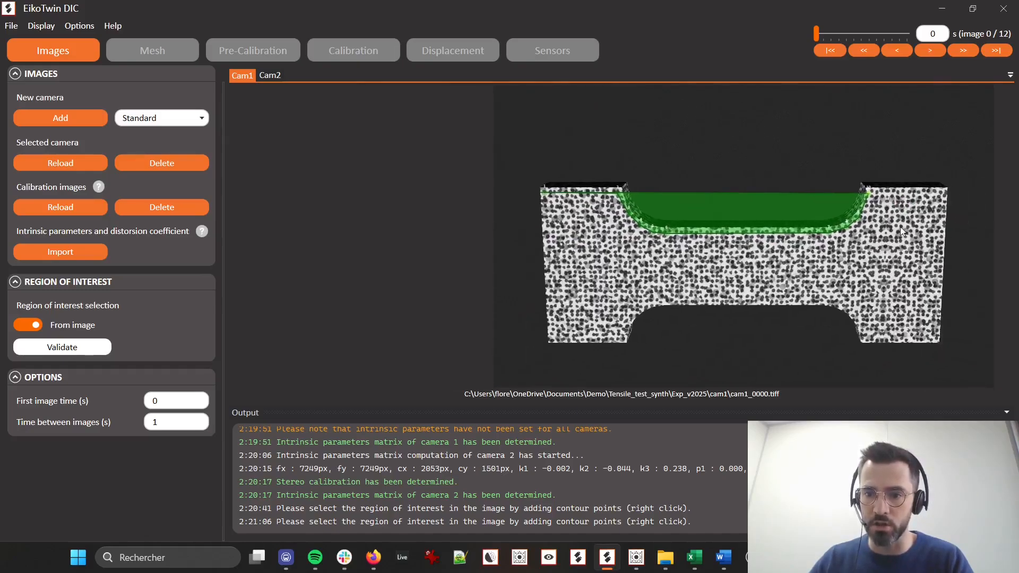
{"action": "right_click", "coordinate": [938, 333]}
{"action": "right_click", "coordinate": [864, 337]}
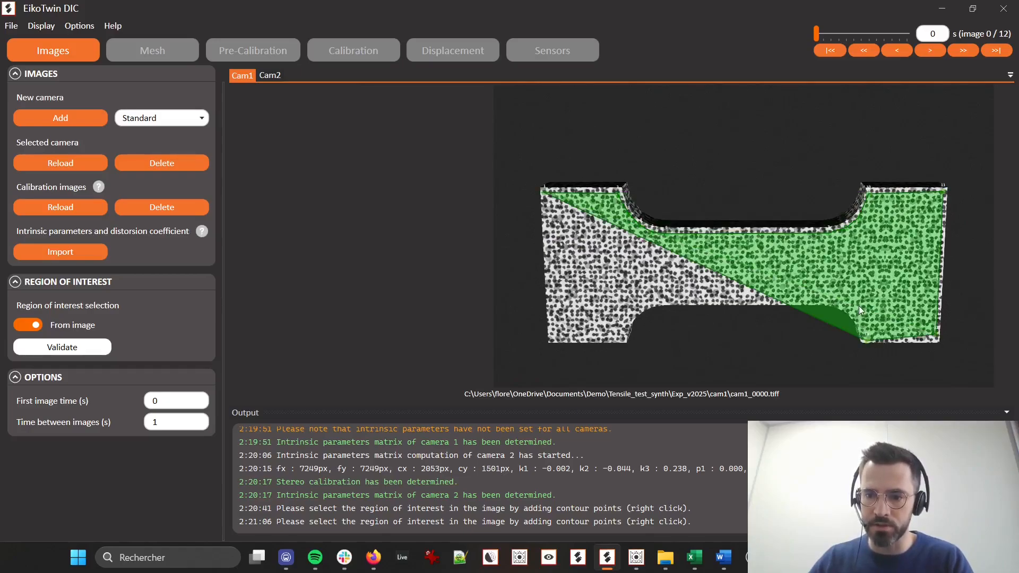
{"action": "right_click", "coordinate": [854, 313]}
{"action": "right_click", "coordinate": [846, 304]}
{"action": "right_click", "coordinate": [832, 298]}
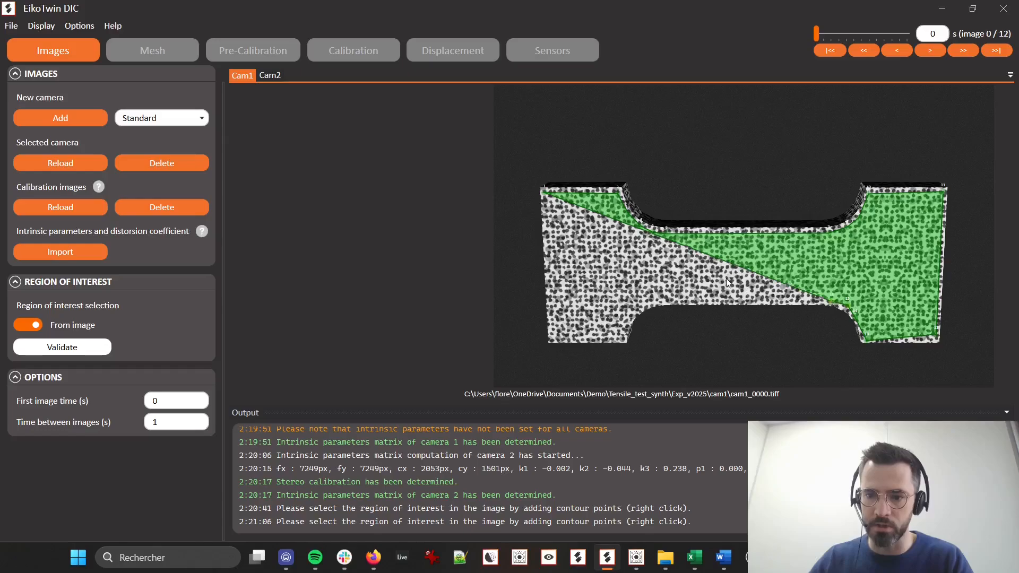
{"action": "right_click", "coordinate": [652, 301]}
{"action": "right_click", "coordinate": [637, 303]}
{"action": "right_click", "coordinate": [630, 309]}
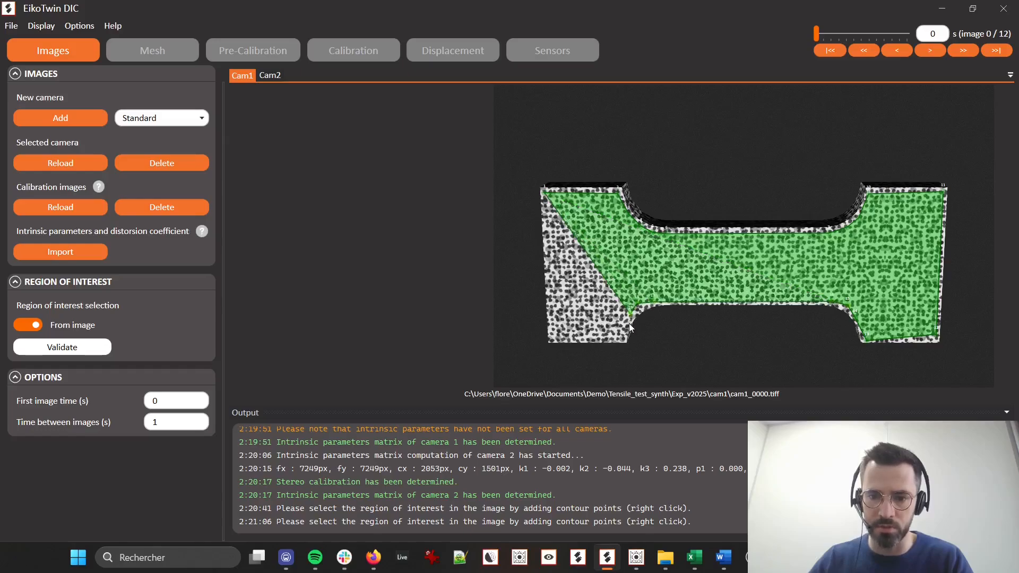
{"action": "right_click", "coordinate": [623, 337]}
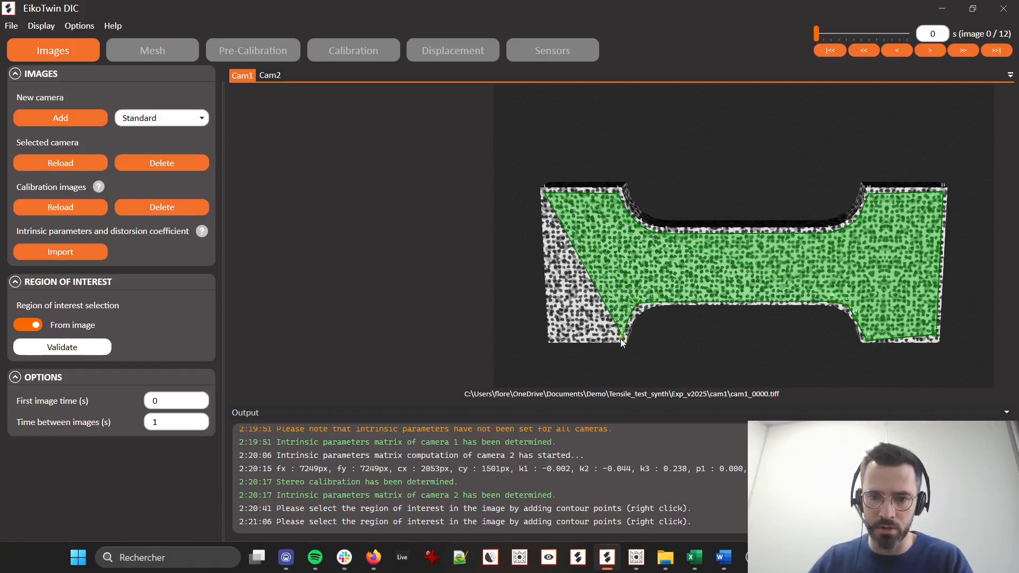
{"action": "right_click", "coordinate": [552, 336]}
{"action": "left_click", "coordinate": [60, 348]}
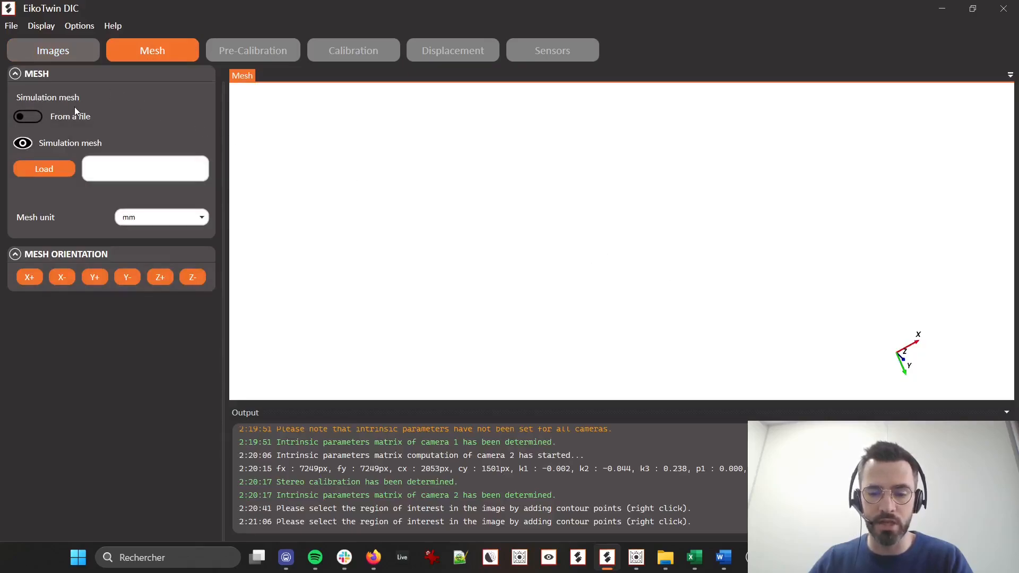
Generate the simulation mesh from the region of interest with a mesh size of 100 px
{"action": "left_click", "coordinate": [38, 116]}
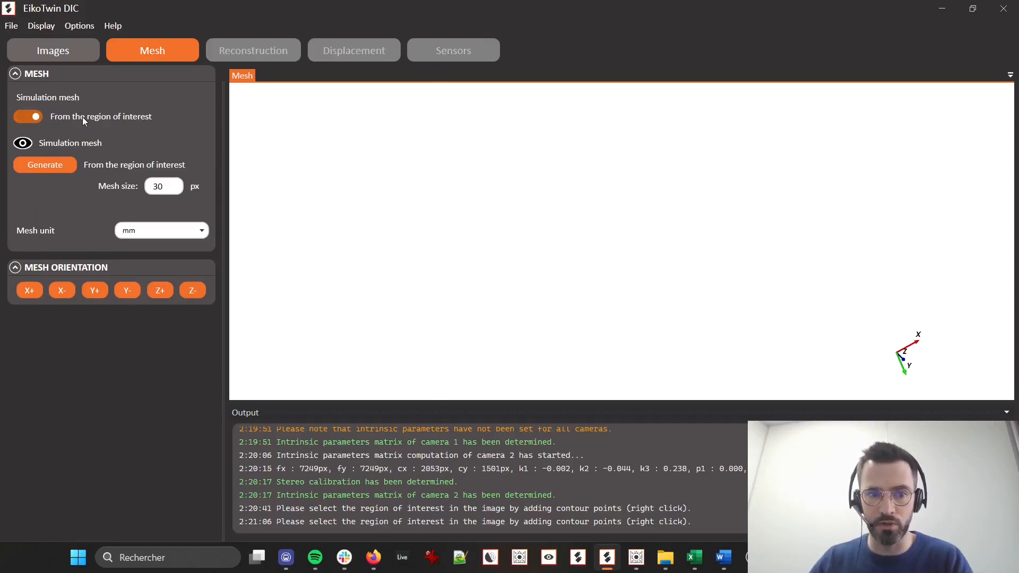
{"action": "double_click", "coordinate": [176, 186]}
{"action": "type", "text": "100"}
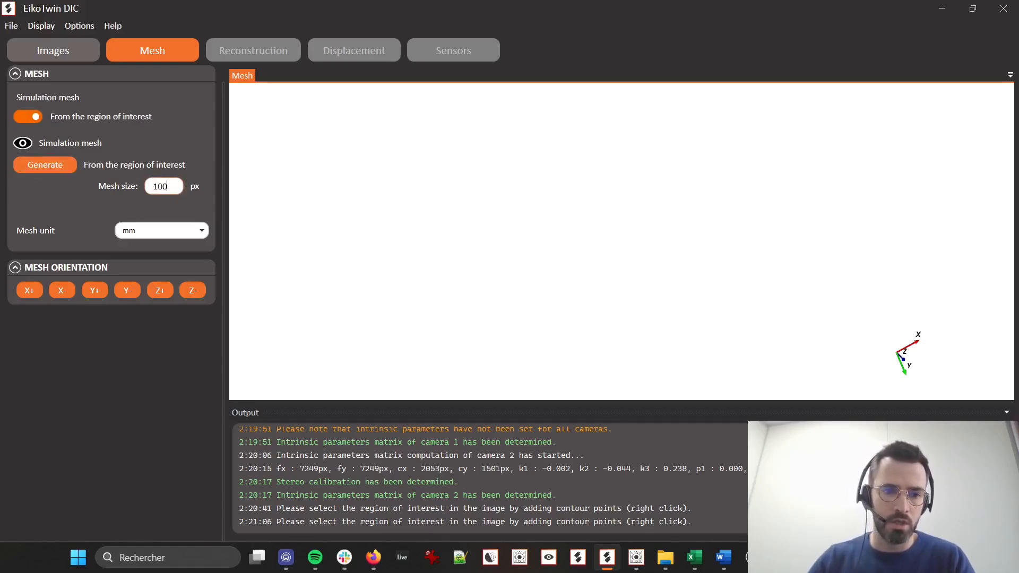
{"action": "left_click", "coordinate": [28, 164]}
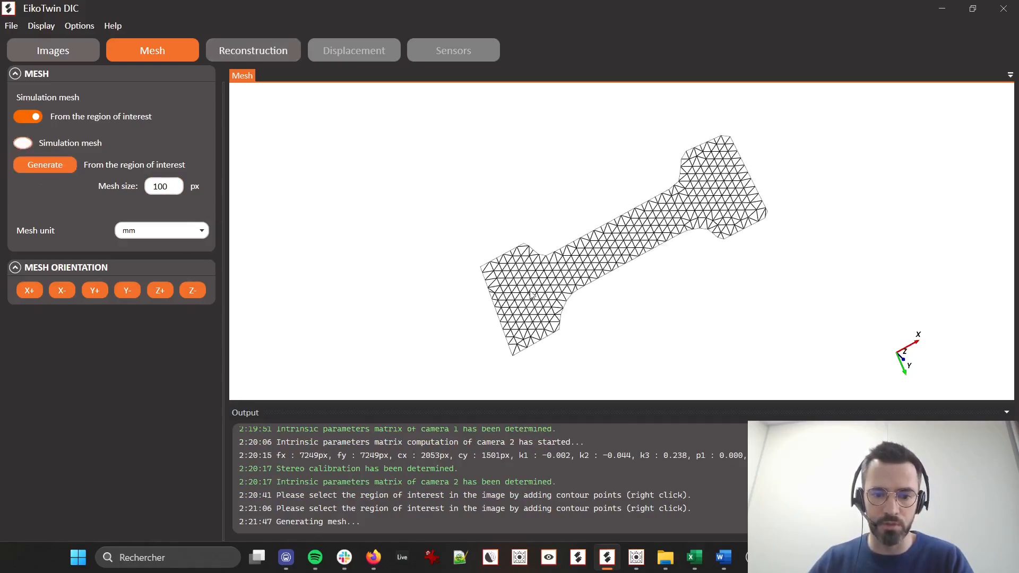
{"action": "left_click_drag", "start_coordinate": [606, 272], "coordinate": [778, 244]}
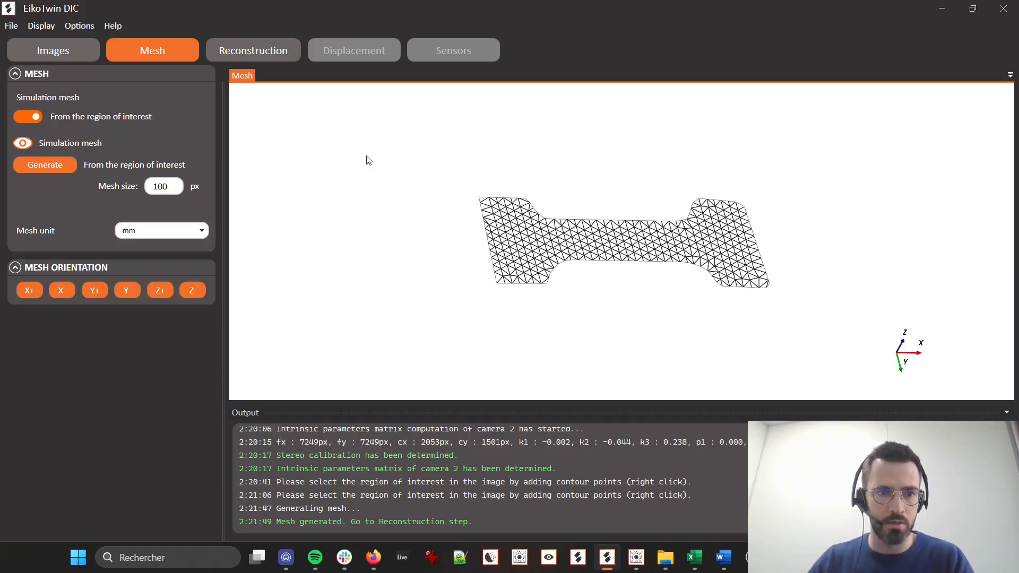
{"action": "left_click_drag", "start_coordinate": [621, 289], "coordinate": [448, 256]}
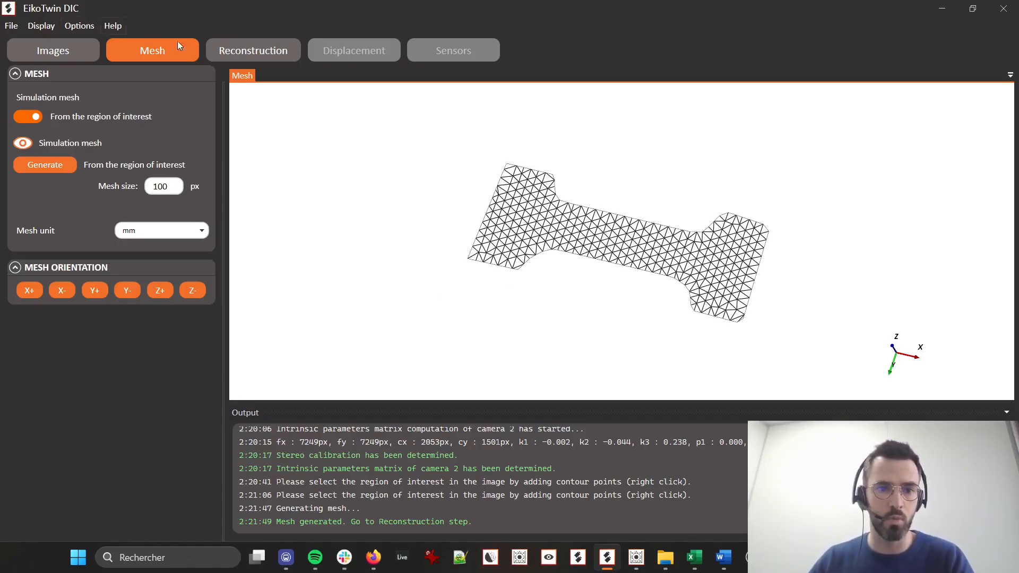
Run the mesh reconstruction for 3D matching, accepting removal of the simulation and measurement meshes
{"action": "left_click", "coordinate": [243, 53]}
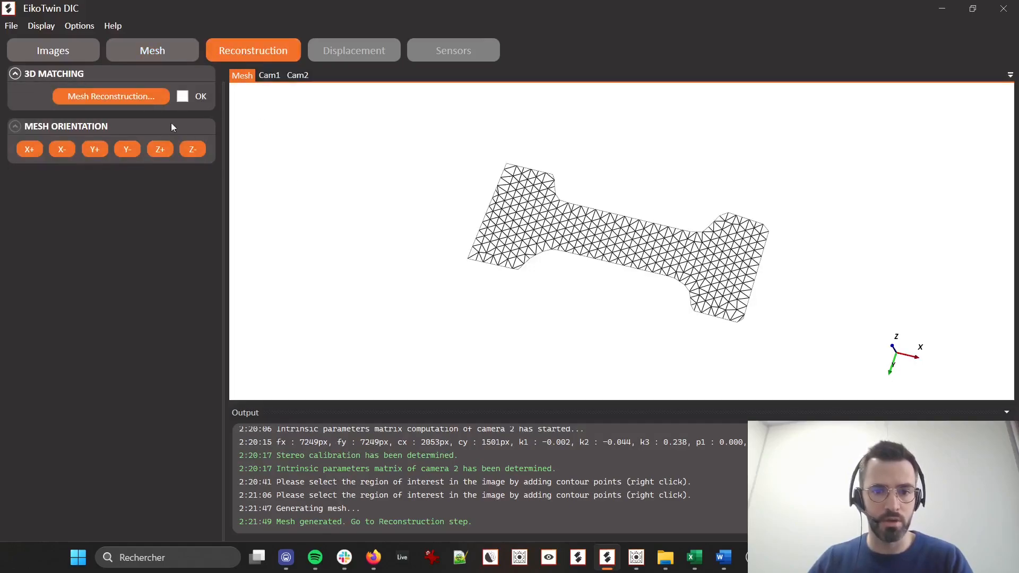
{"action": "left_click", "coordinate": [99, 94]}
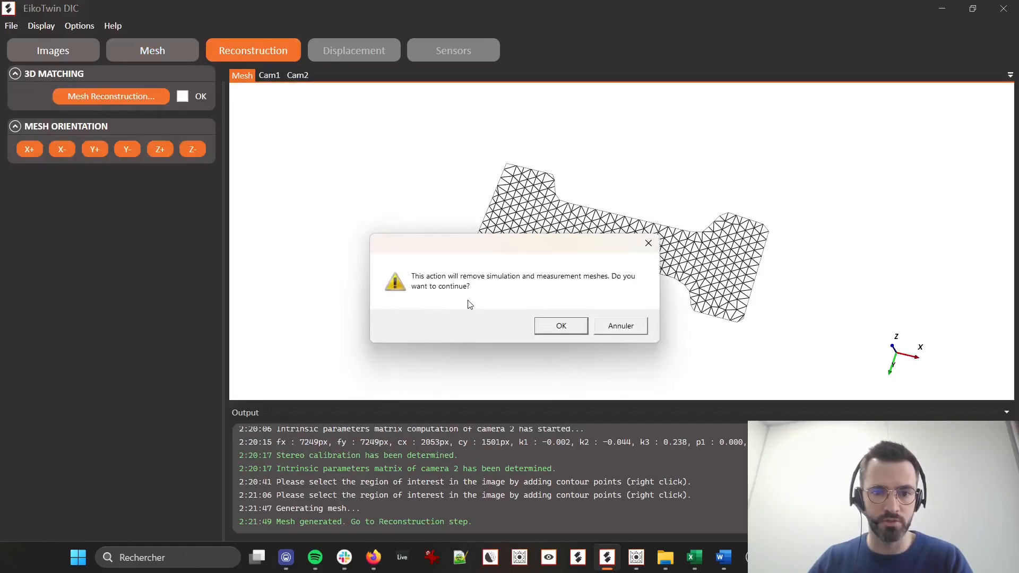
{"action": "left_click", "coordinate": [564, 331]}
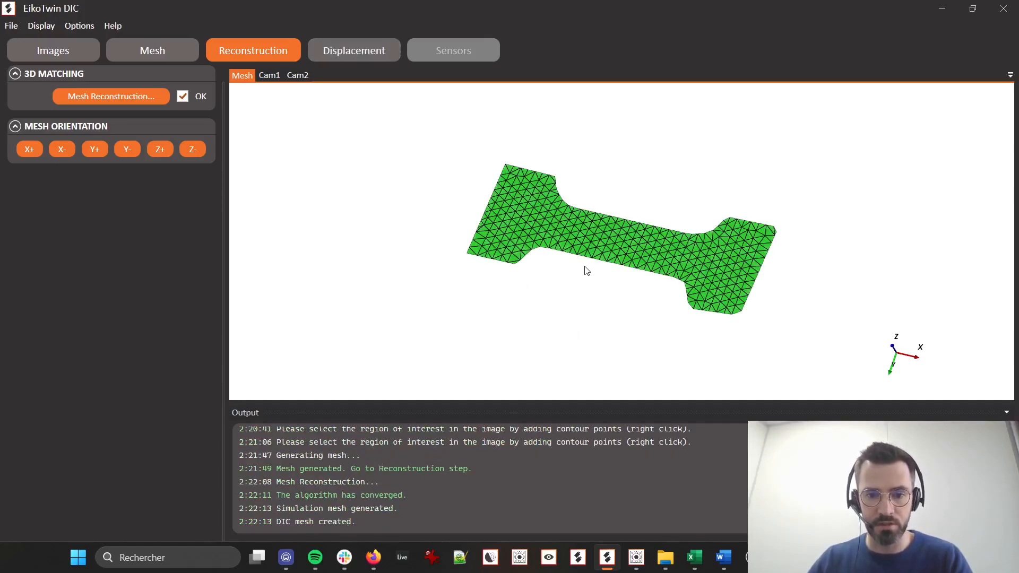
Inspect the reconstructed mesh in 3D and its projection on the Cam1 image around the upper-left grip
{"action": "left_click_drag", "start_coordinate": [584, 268], "coordinate": [564, 173]}
{"action": "scroll", "coordinate": [595, 193], "scroll_direction": "up", "scroll_amount": 2}
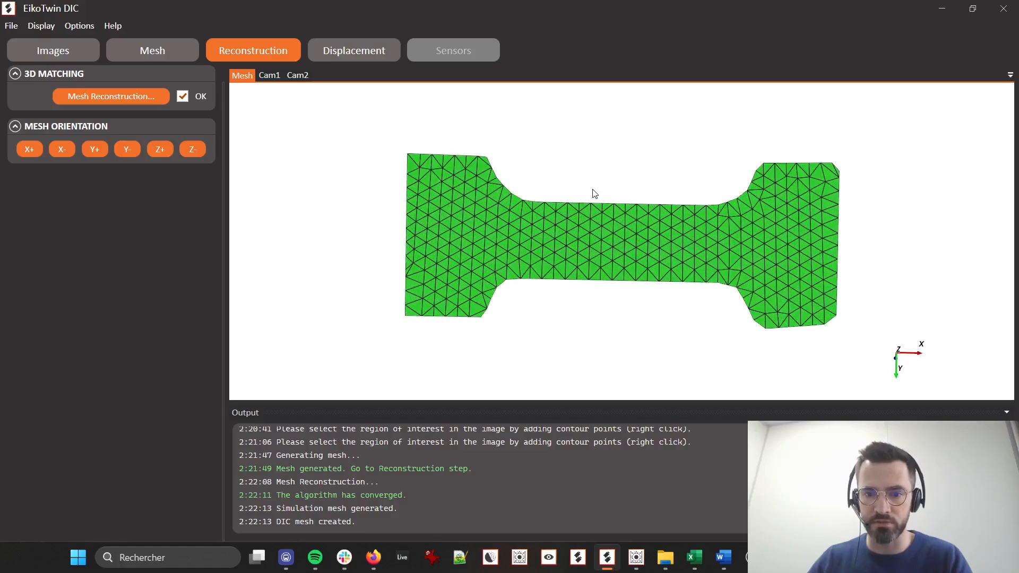
{"action": "left_click", "coordinate": [267, 74]}
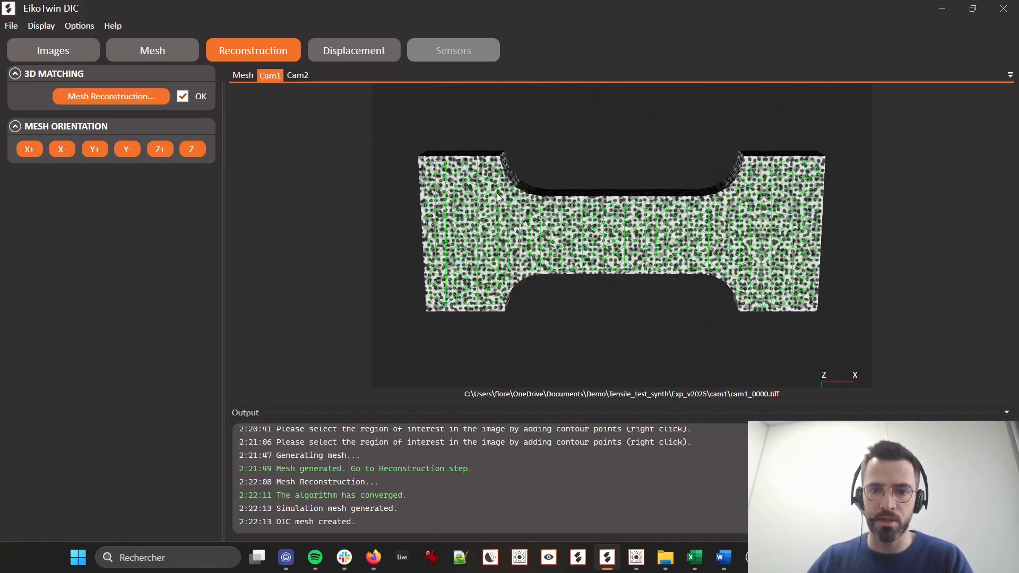
{"action": "scroll", "coordinate": [464, 194], "scroll_direction": "up", "scroll_amount": 5}
{"action": "left_click_drag", "start_coordinate": [405, 169], "coordinate": [471, 256]}
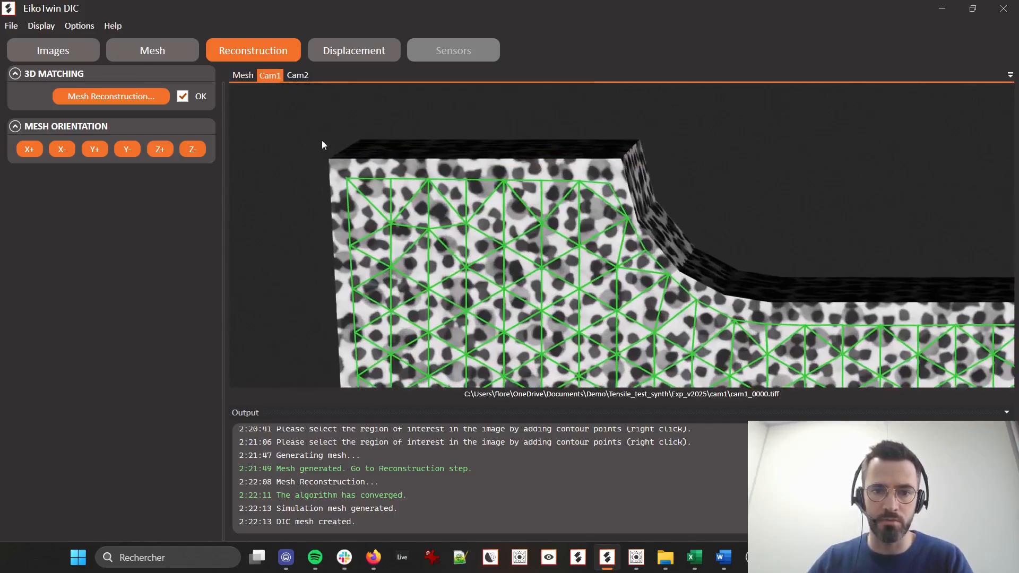
Inspect the mesh projection over the whole specimen in the Cam1 image, and return to the 3D mesh
{"action": "scroll", "coordinate": [778, 208], "scroll_direction": "down", "scroll_amount": 3}
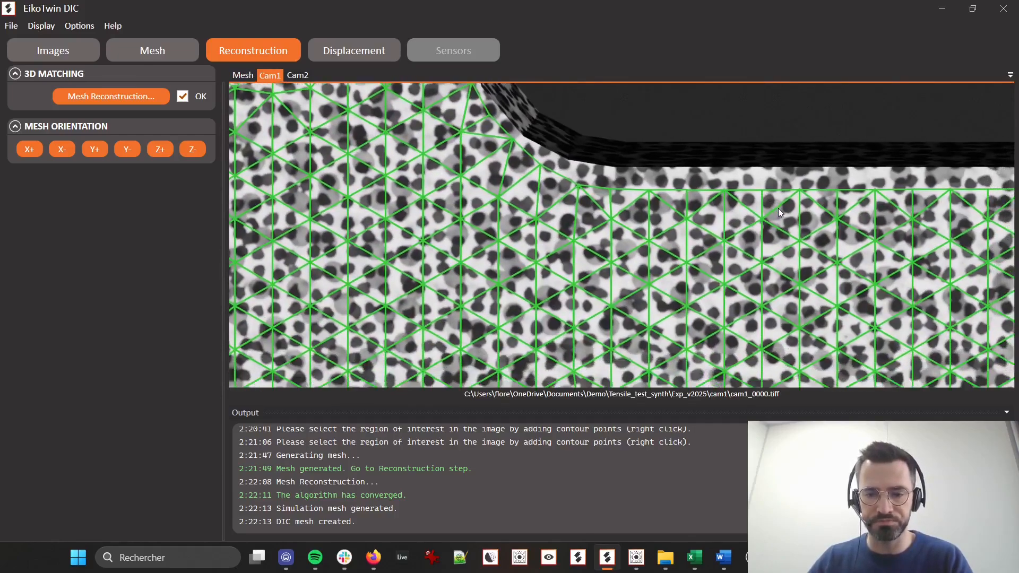
{"action": "scroll", "coordinate": [656, 233], "scroll_direction": "up", "scroll_amount": 2}
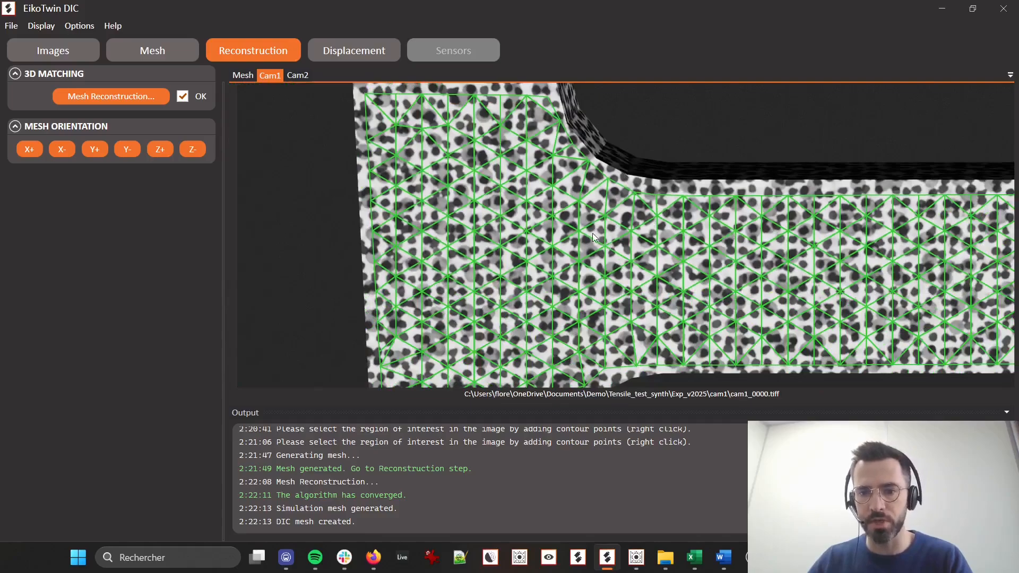
{"action": "scroll", "coordinate": [677, 242], "scroll_direction": "down", "scroll_amount": 2}
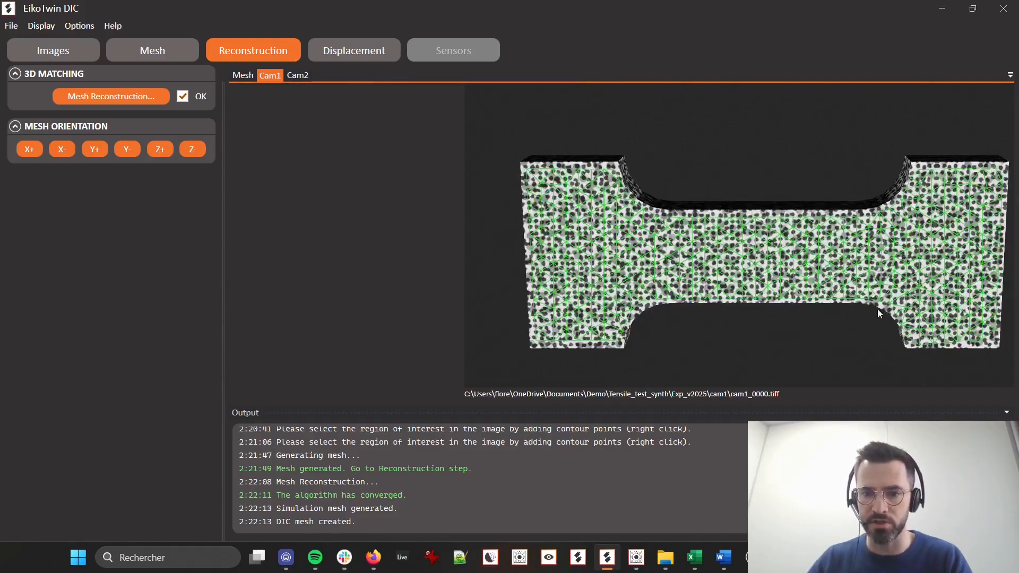
{"action": "left_click_drag", "start_coordinate": [878, 310], "coordinate": [758, 279]}
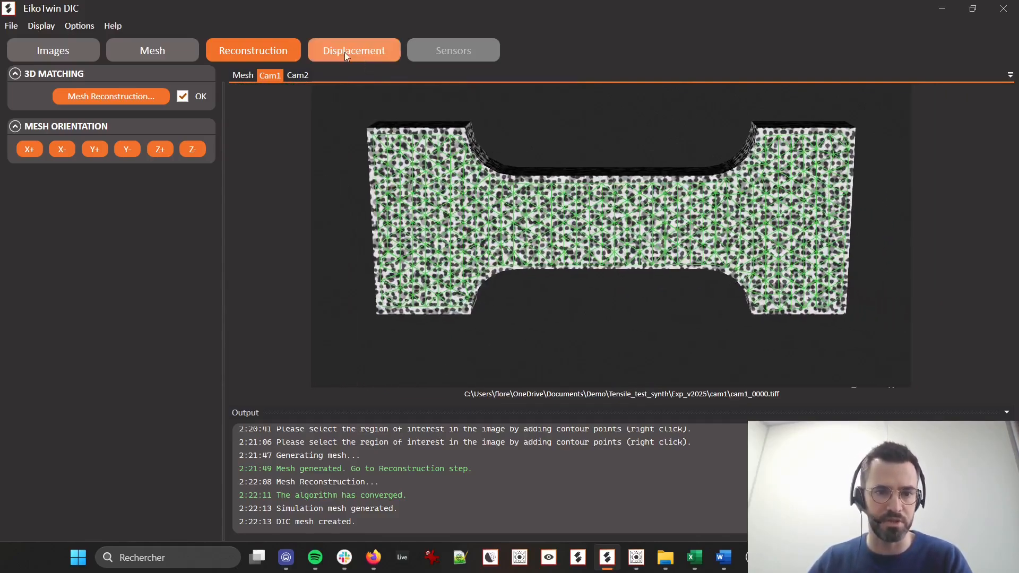
{"action": "left_click", "coordinate": [246, 76]}
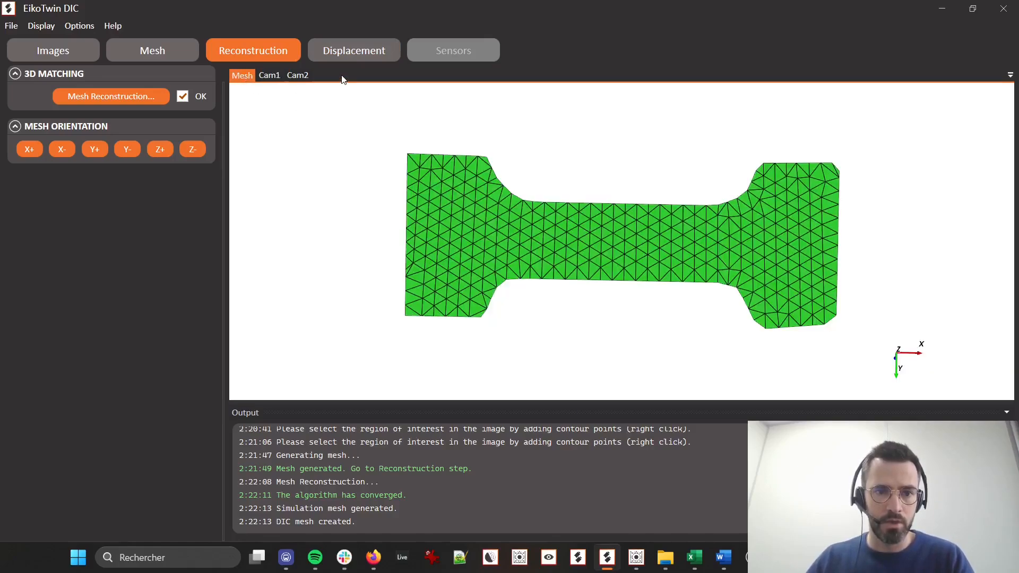
Run the displacement computation with a regularization length of 10 mm, brightness and contrast correction, and displacements initialization enabled
{"action": "left_click", "coordinate": [342, 53]}
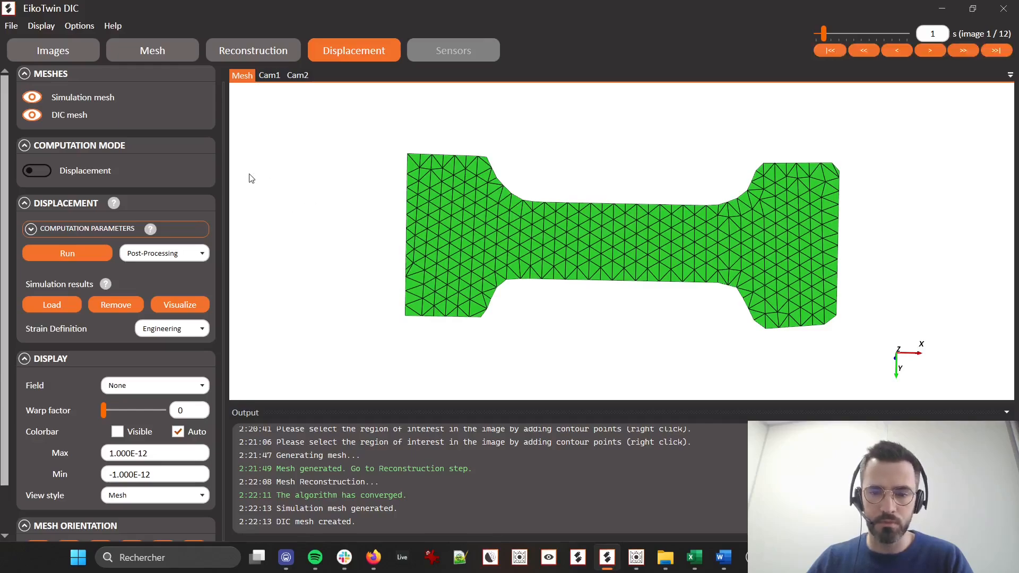
{"action": "scroll", "coordinate": [606, 320], "scroll_direction": "down", "scroll_amount": 3}
{"action": "scroll", "coordinate": [606, 320], "scroll_direction": "up", "scroll_amount": 2}
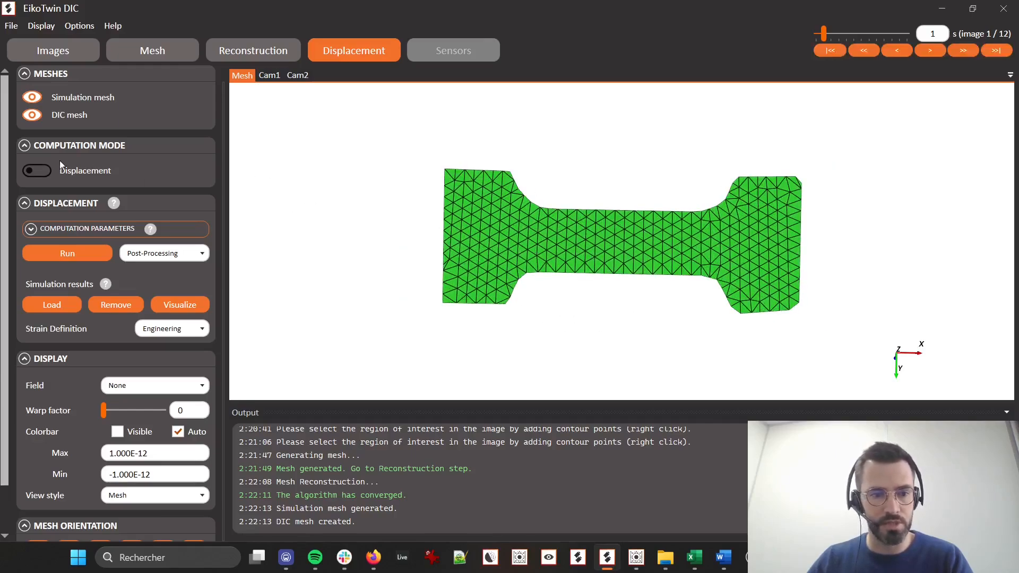
{"action": "left_click", "coordinate": [63, 226]}
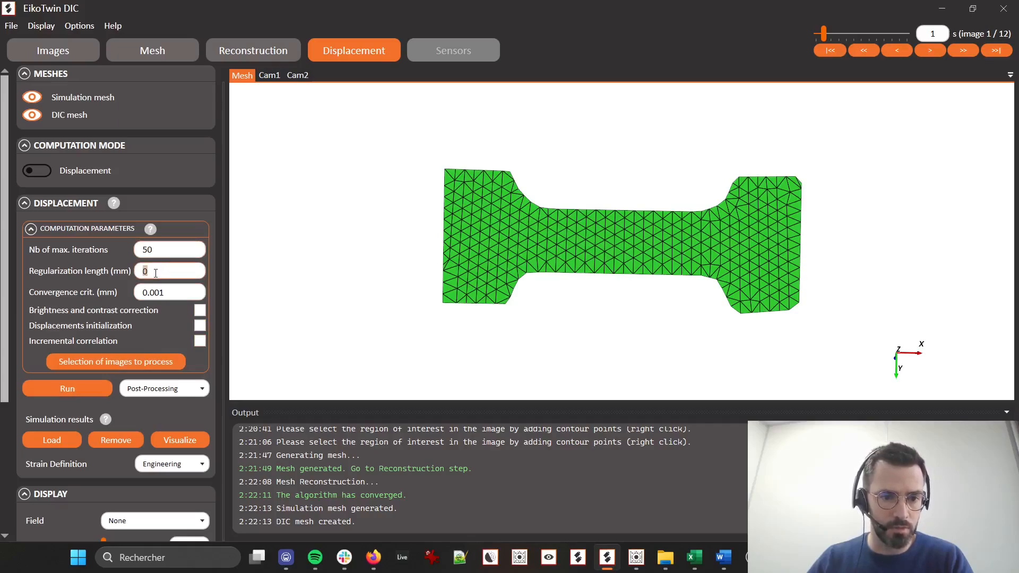
{"action": "left_click", "coordinate": [199, 227]}
{"action": "left_click", "coordinate": [167, 233]}
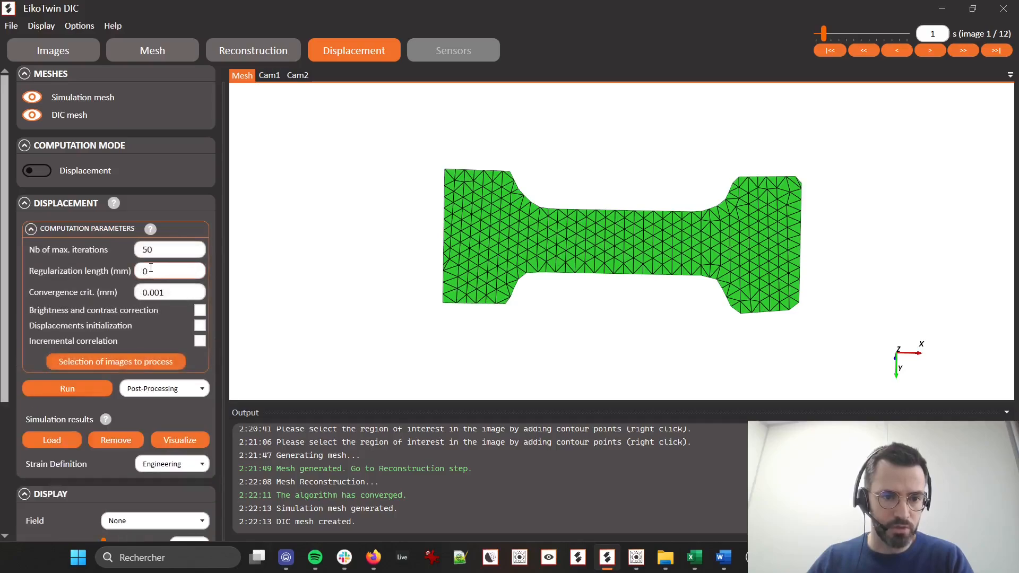
{"action": "mouse_move", "coordinate": [151, 267]}
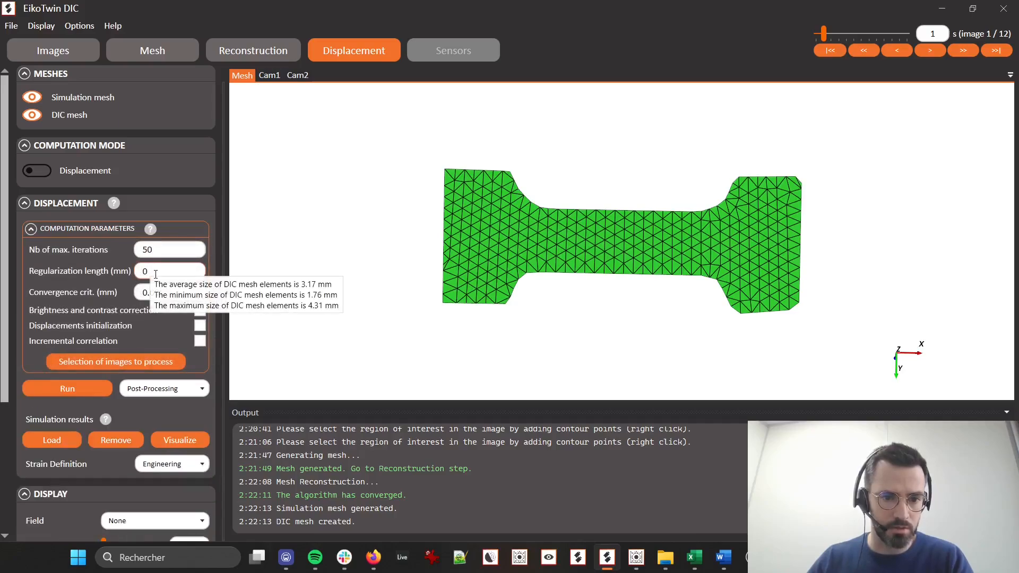
{"action": "double_click", "coordinate": [155, 274]}
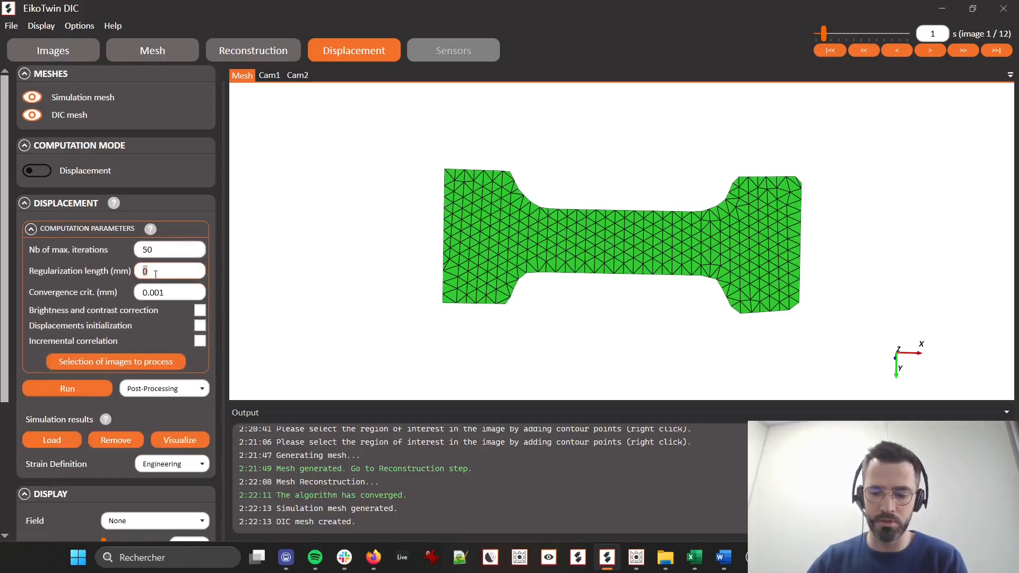
{"action": "left_click", "coordinate": [198, 312]}
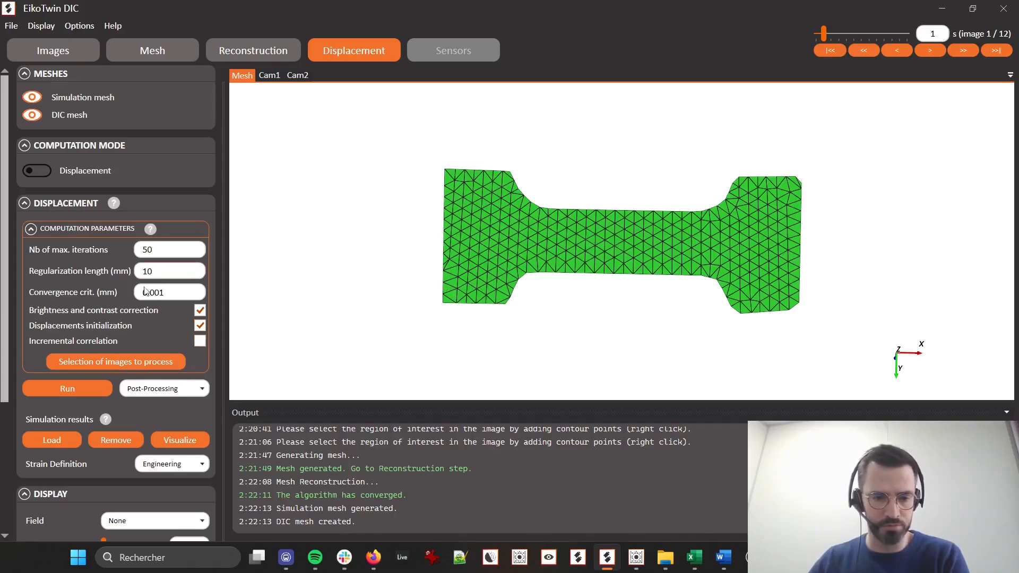
{"action": "left_click", "coordinate": [78, 390]}
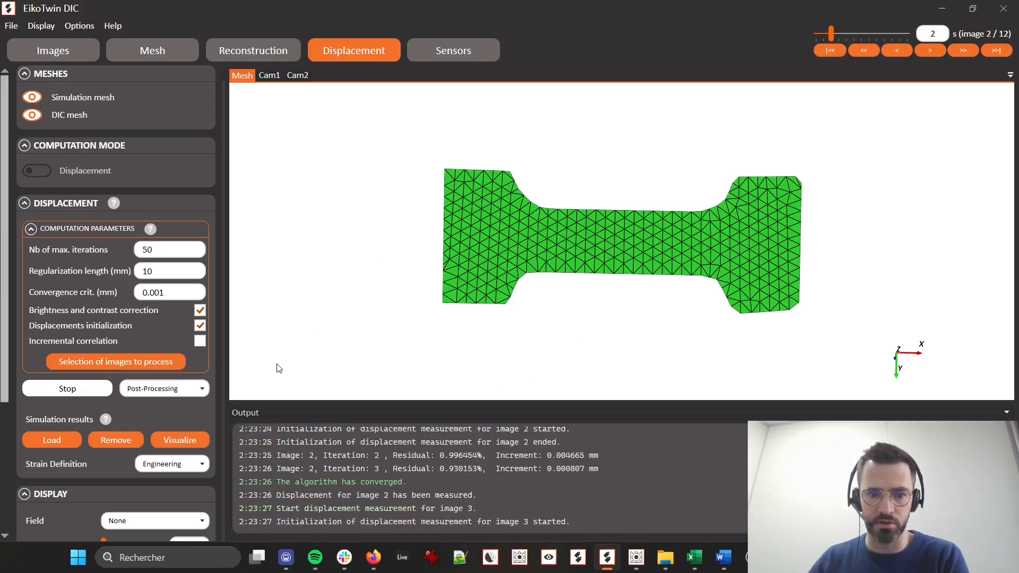
Display the Displacement Y field and switch it to Displacement X with a visible colorbar, reading node values in the gauge section
{"action": "left_click", "coordinate": [95, 227]}
{"action": "left_click", "coordinate": [155, 386]}
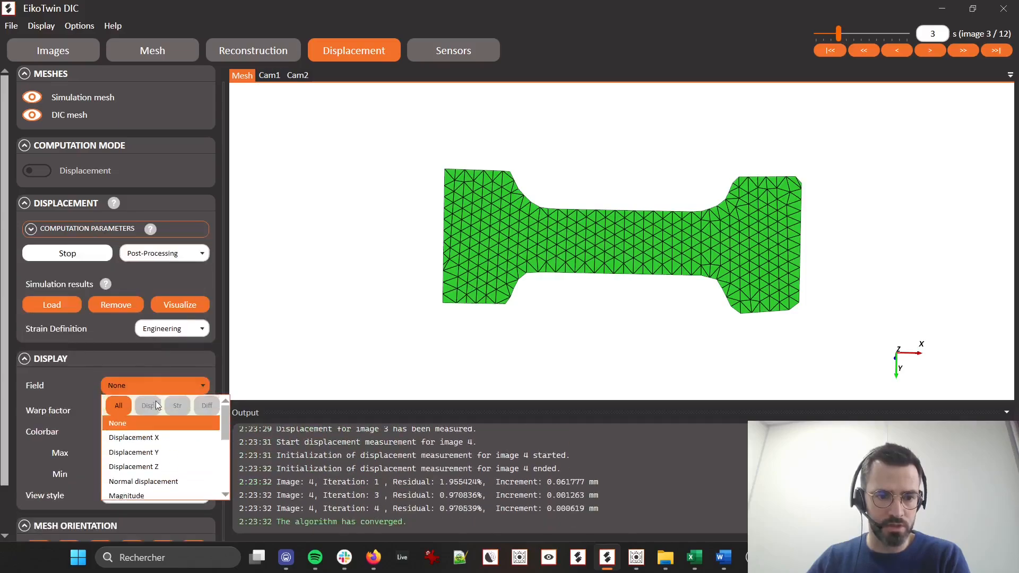
{"action": "left_click", "coordinate": [152, 452]}
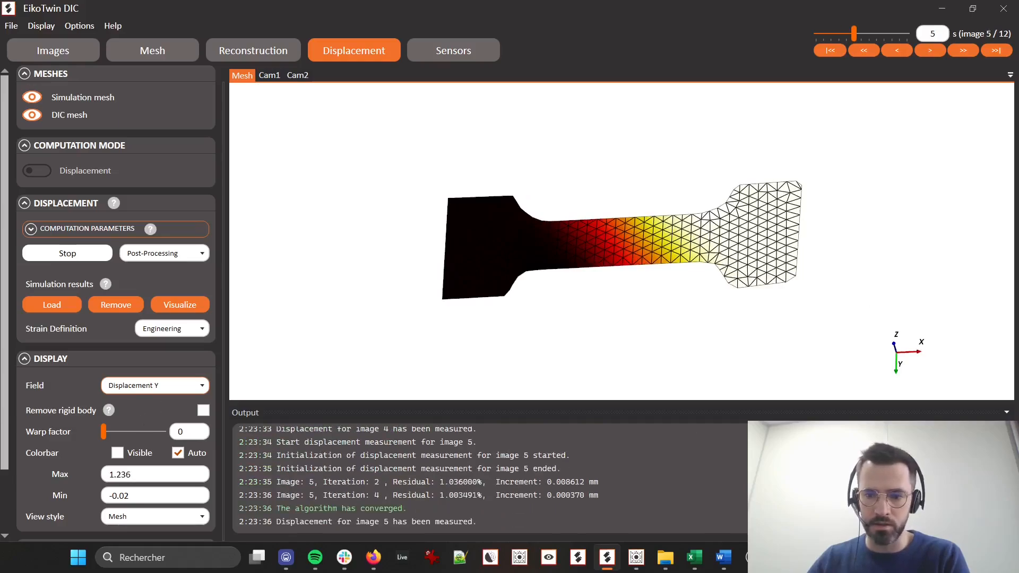
{"action": "left_click", "coordinate": [138, 387]}
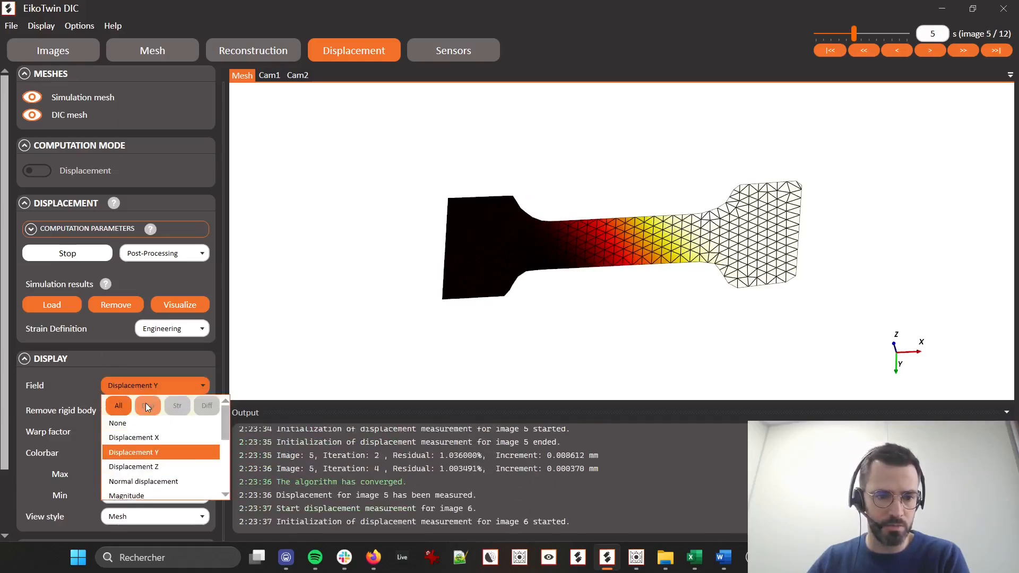
{"action": "left_click", "coordinate": [141, 437]}
{"action": "mouse_move", "coordinate": [614, 293]}
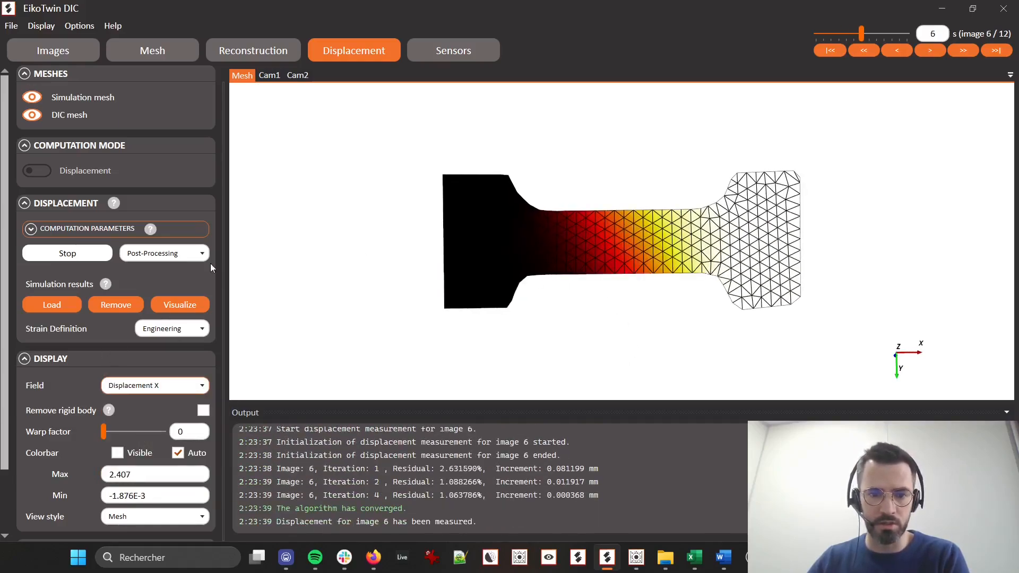
{"action": "left_click", "coordinate": [118, 453]}
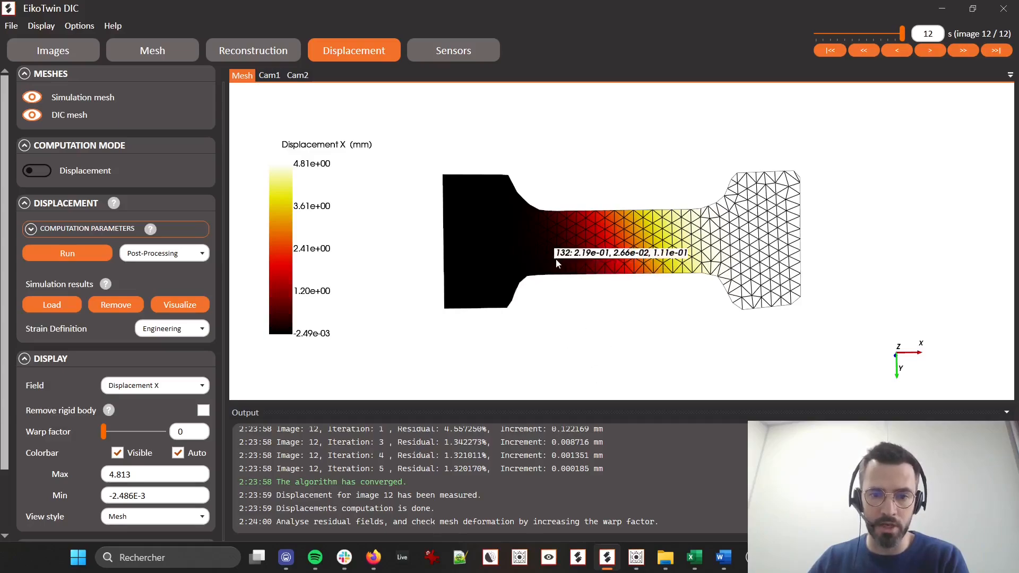
{"action": "mouse_move", "coordinate": [564, 241]}
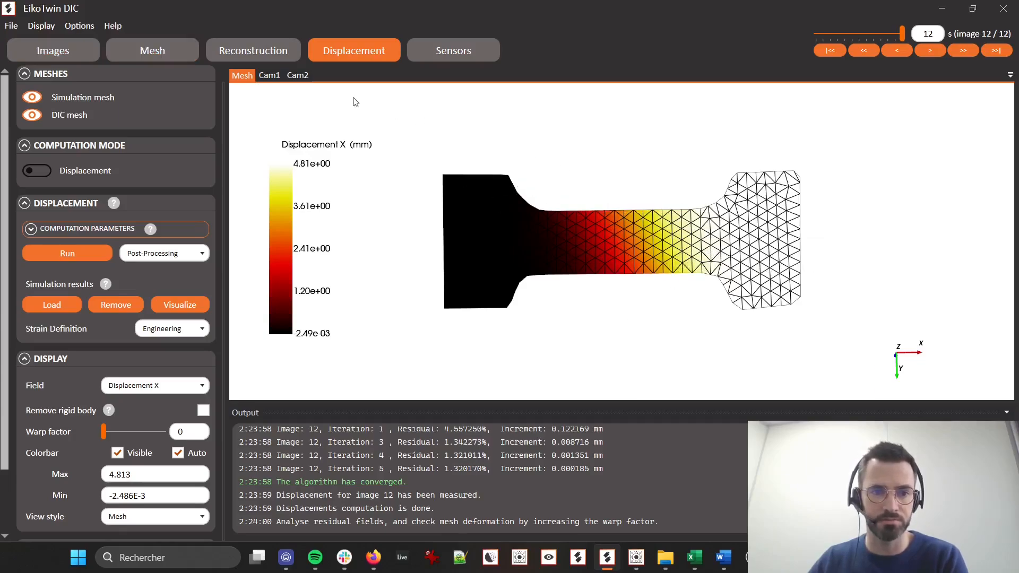
Turn off region of interest selection from image and load Demo_DT_Tensile_30_sim.inp as the simulation mesh, accepting removal of calibration and displacement results
{"action": "left_click", "coordinate": [51, 51]}
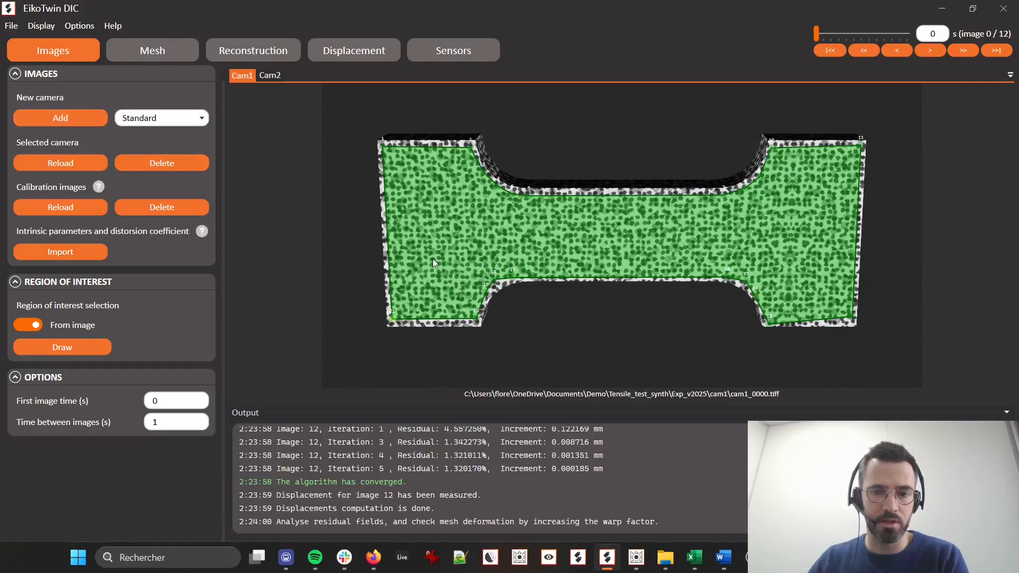
{"action": "left_click", "coordinate": [40, 326]}
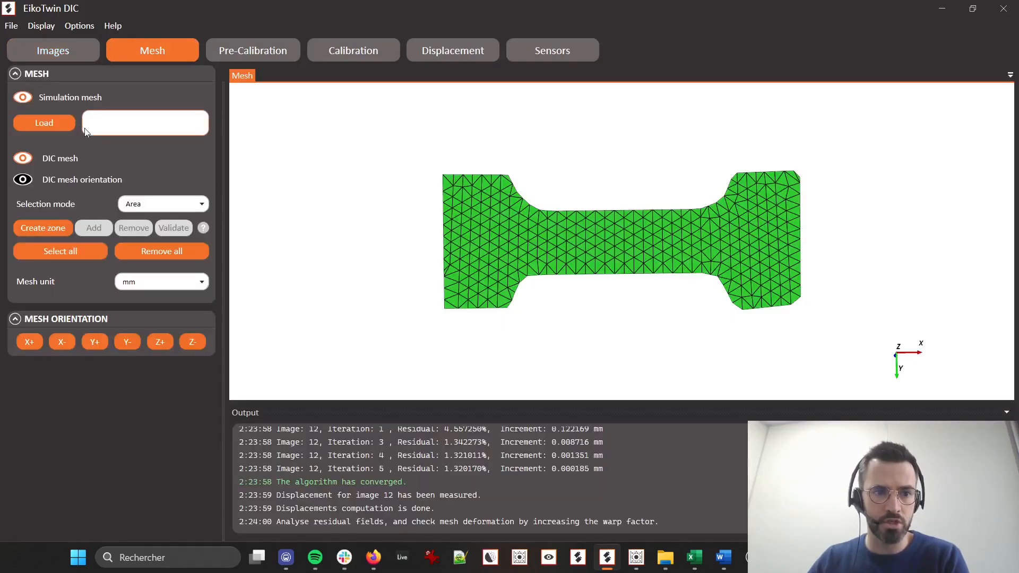
{"action": "left_click", "coordinate": [58, 125]}
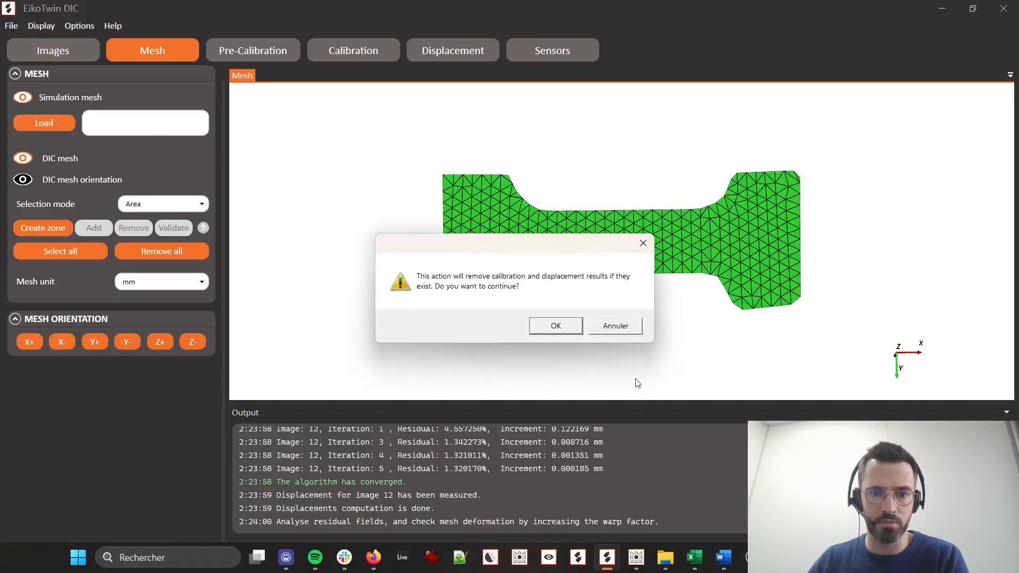
{"action": "left_click", "coordinate": [576, 328]}
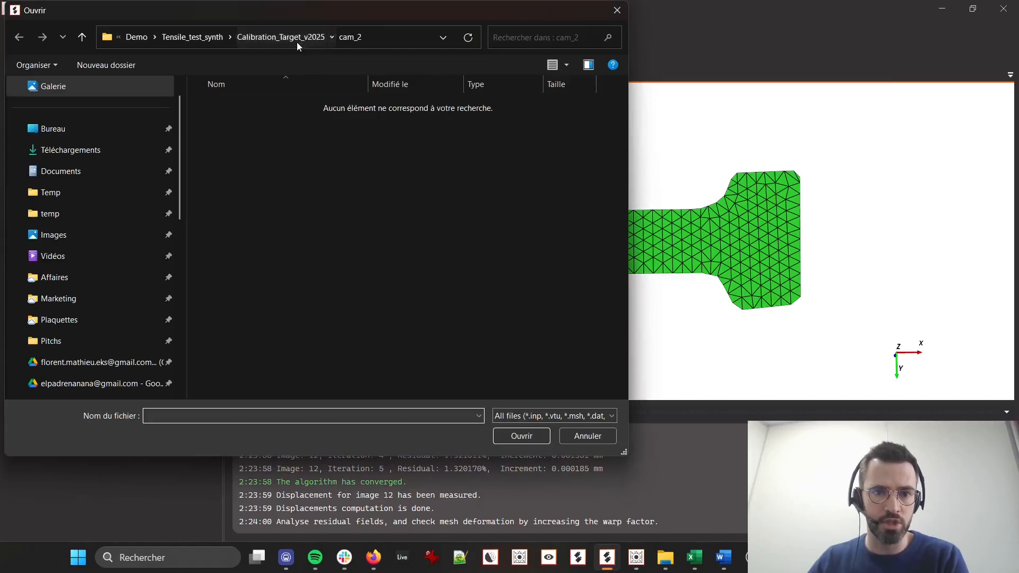
{"action": "left_click", "coordinate": [298, 43]}
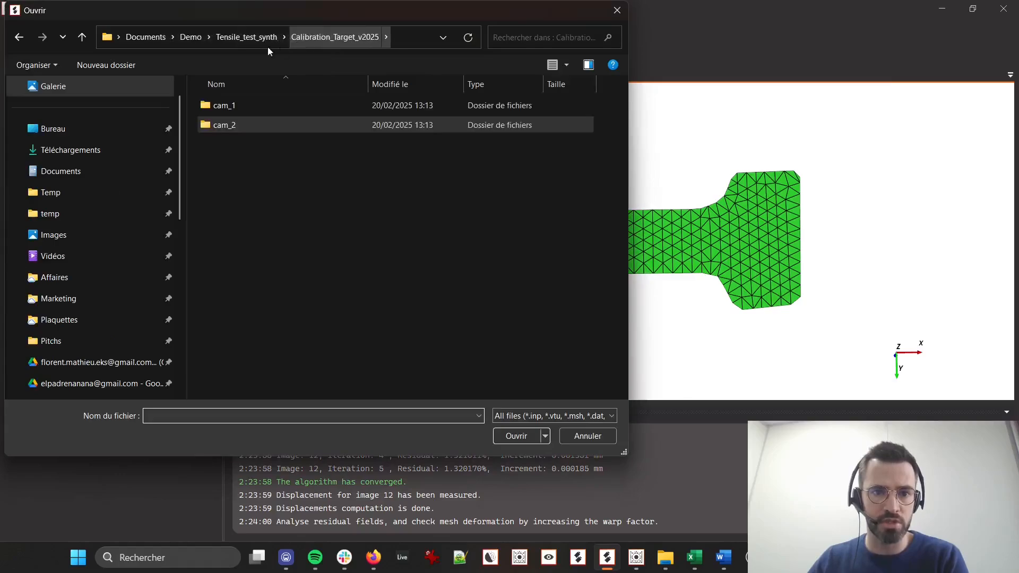
{"action": "left_click", "coordinate": [241, 37]}
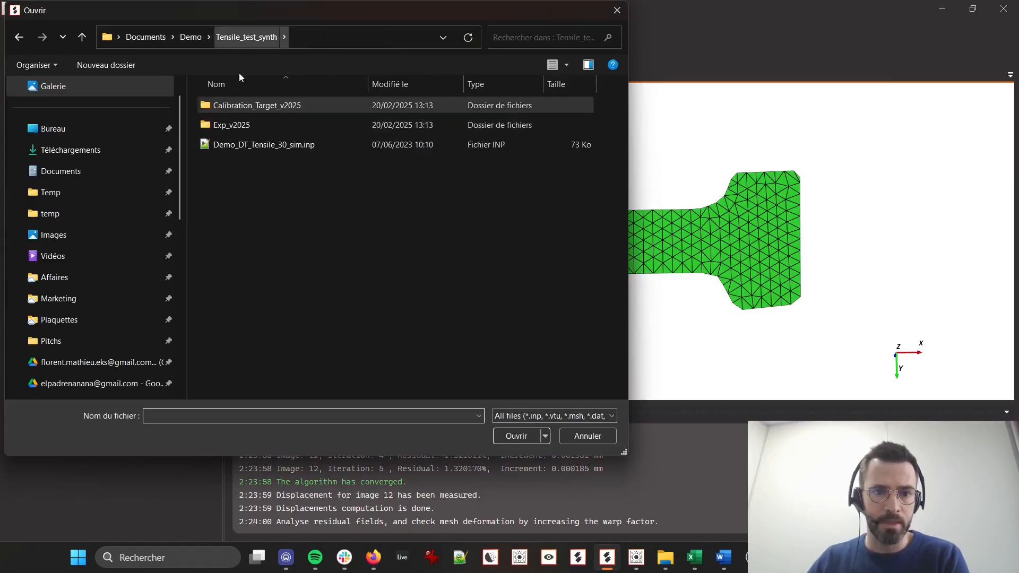
{"action": "double_click", "coordinate": [270, 142]}
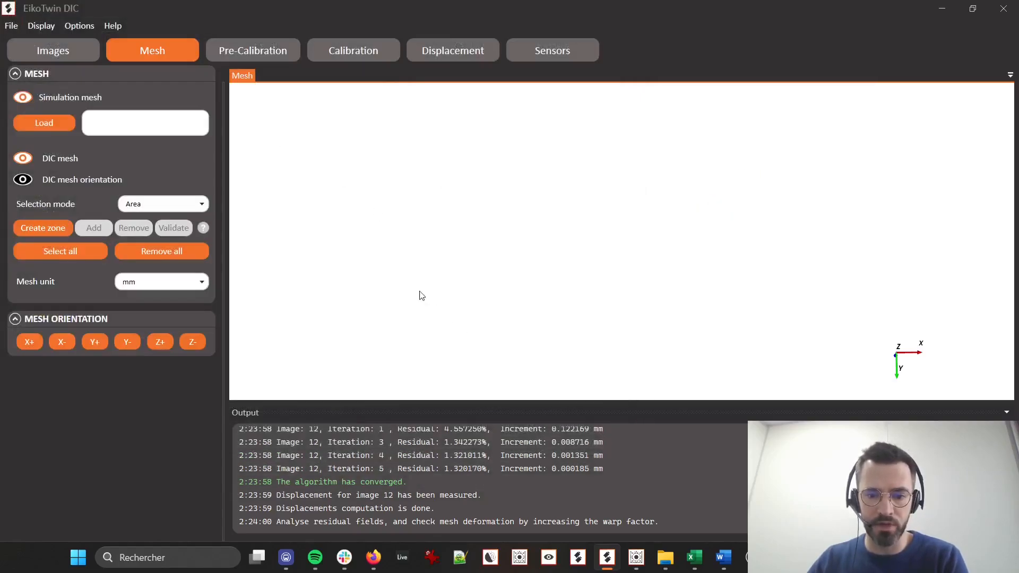
{"action": "left_click_drag", "start_coordinate": [547, 301], "coordinate": [678, 281]}
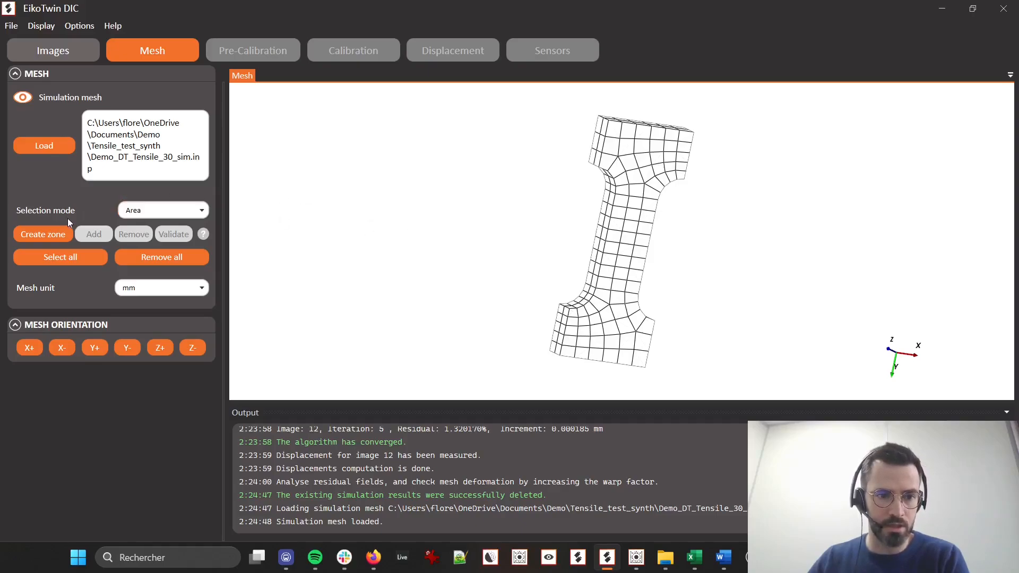
{"action": "left_click", "coordinate": [38, 233]}
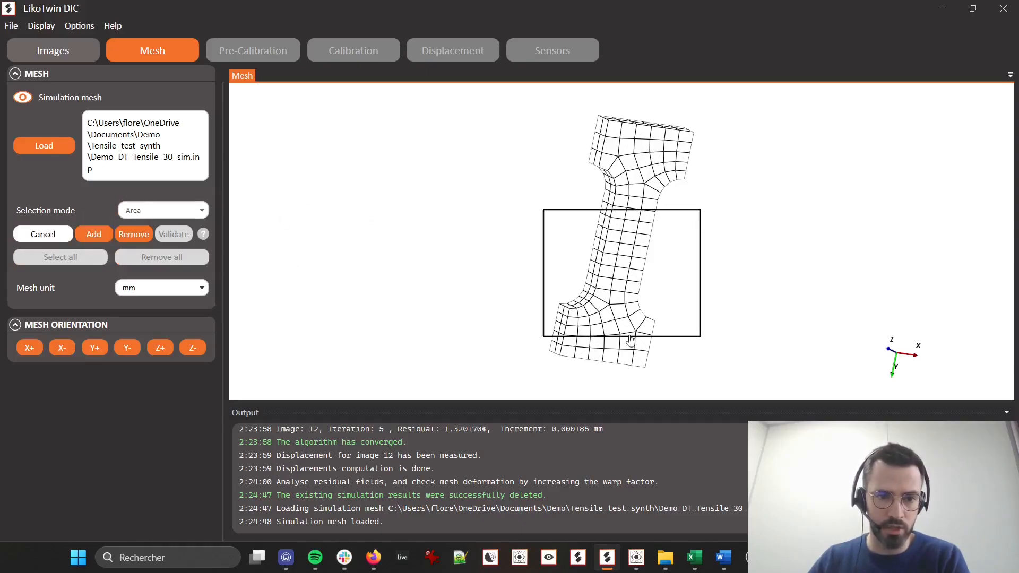
{"action": "left_click_drag", "start_coordinate": [618, 312], "coordinate": [616, 286]}
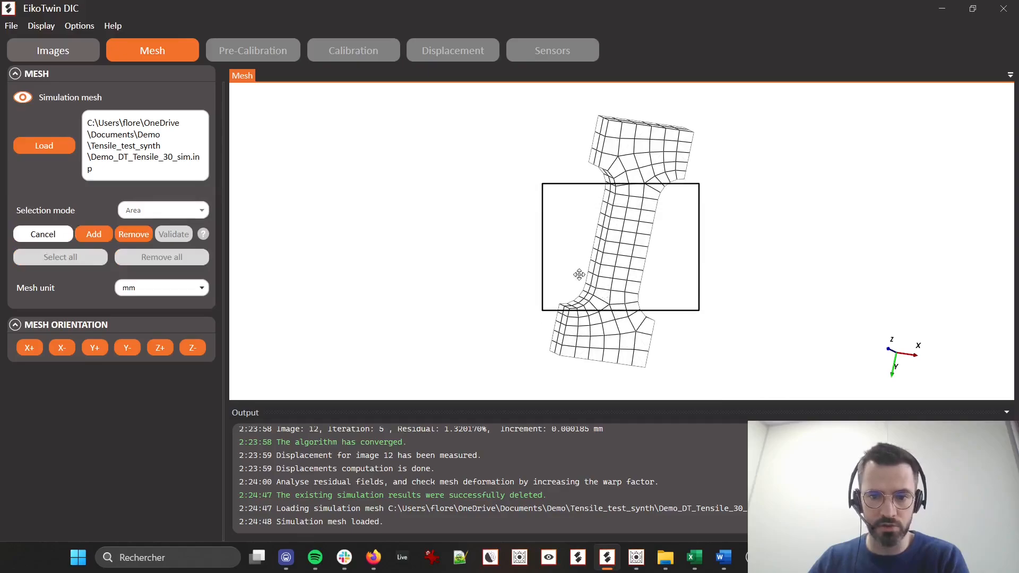
{"action": "left_click", "coordinate": [95, 234]}
{"action": "left_click_drag", "start_coordinate": [822, 366], "coordinate": [790, 374]}
{"action": "left_click", "coordinate": [131, 237]}
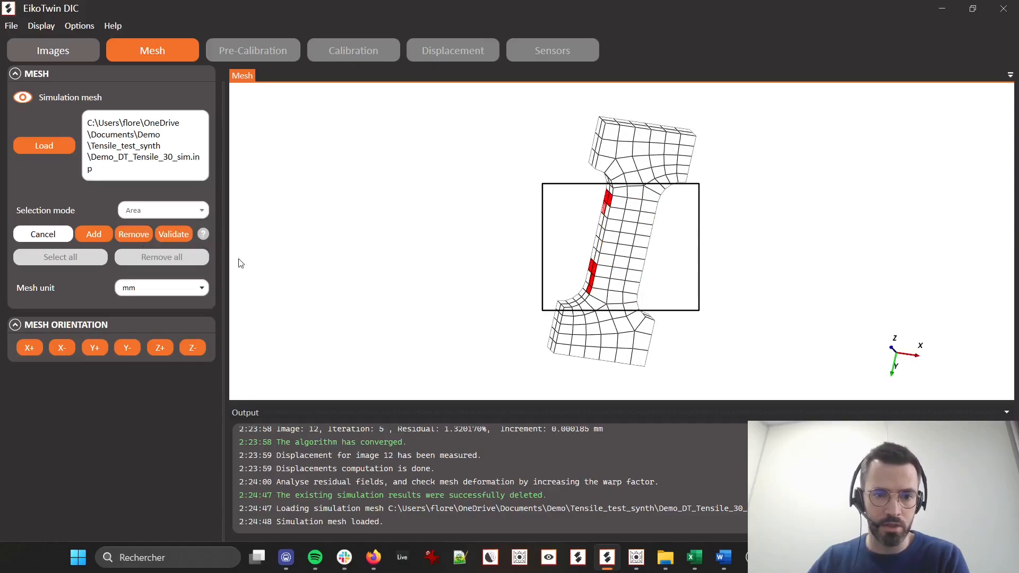
{"action": "left_click", "coordinate": [55, 235]}
Create a DIC zone covering the specimen's whole flat front face with Angle selection mode at 20, replacing the area selection, and validate it
{"action": "left_click_drag", "start_coordinate": [444, 279], "coordinate": [331, 228]}
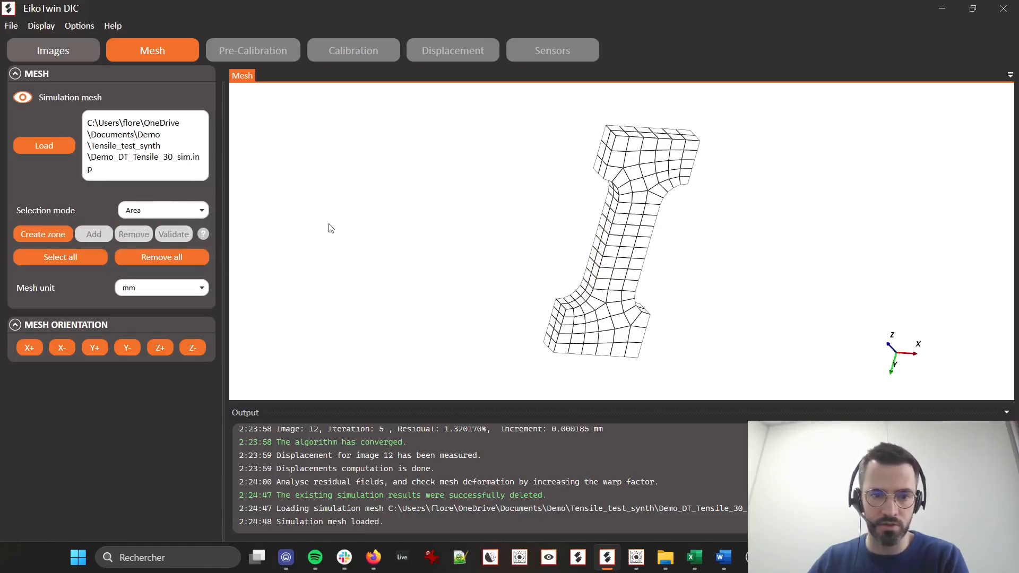
{"action": "left_click", "coordinate": [141, 211]}
{"action": "left_click", "coordinate": [141, 246]}
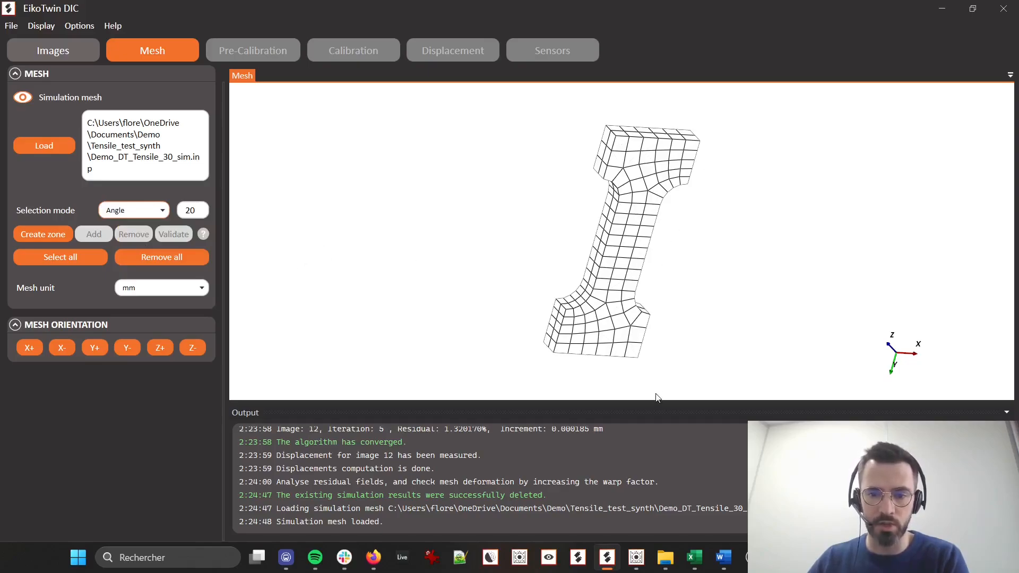
{"action": "left_click", "coordinate": [46, 234]}
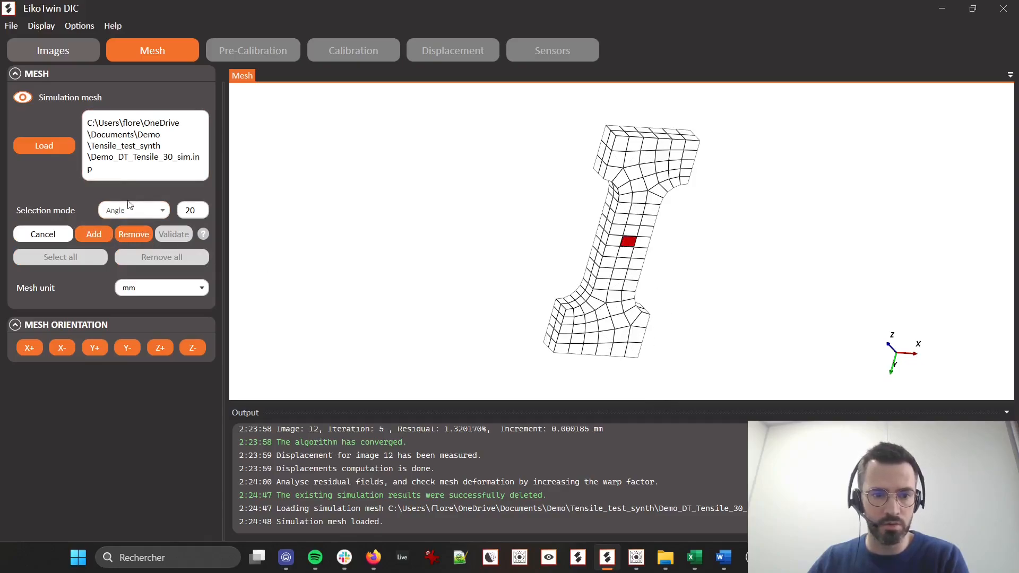
{"action": "left_click", "coordinate": [100, 234]}
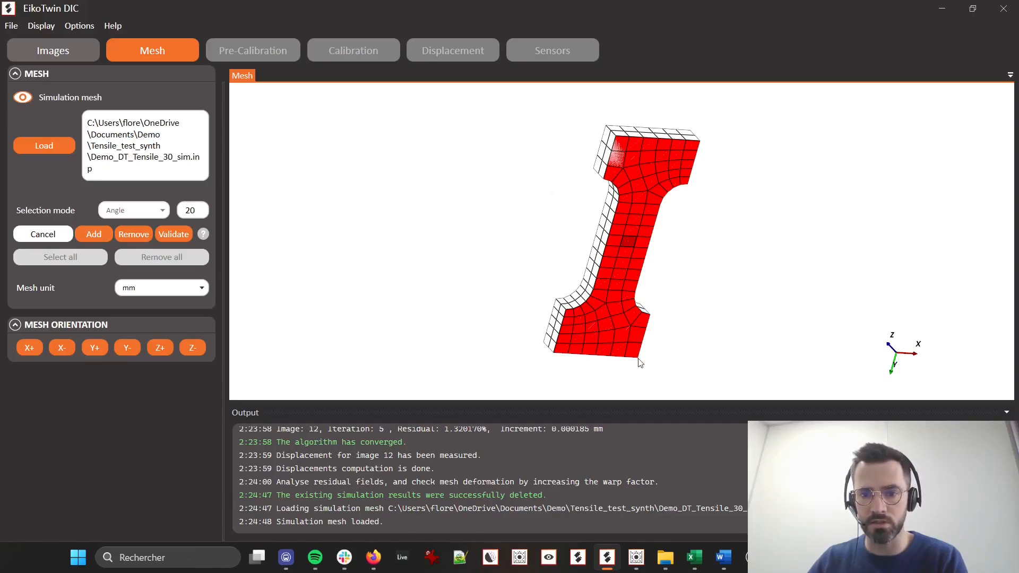
{"action": "left_click_drag", "start_coordinate": [637, 179], "coordinate": [604, 171]}
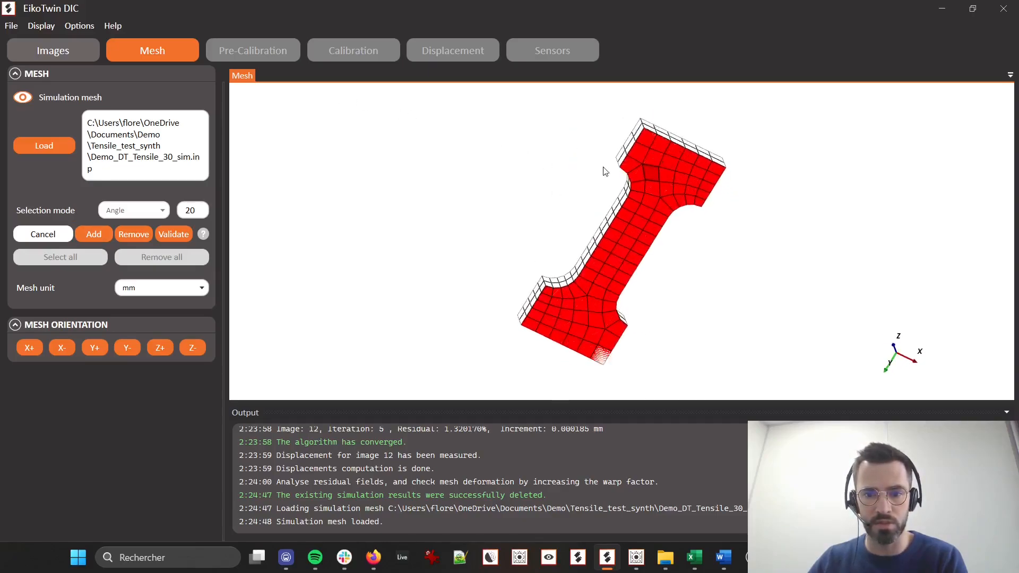
{"action": "left_click", "coordinate": [174, 234]}
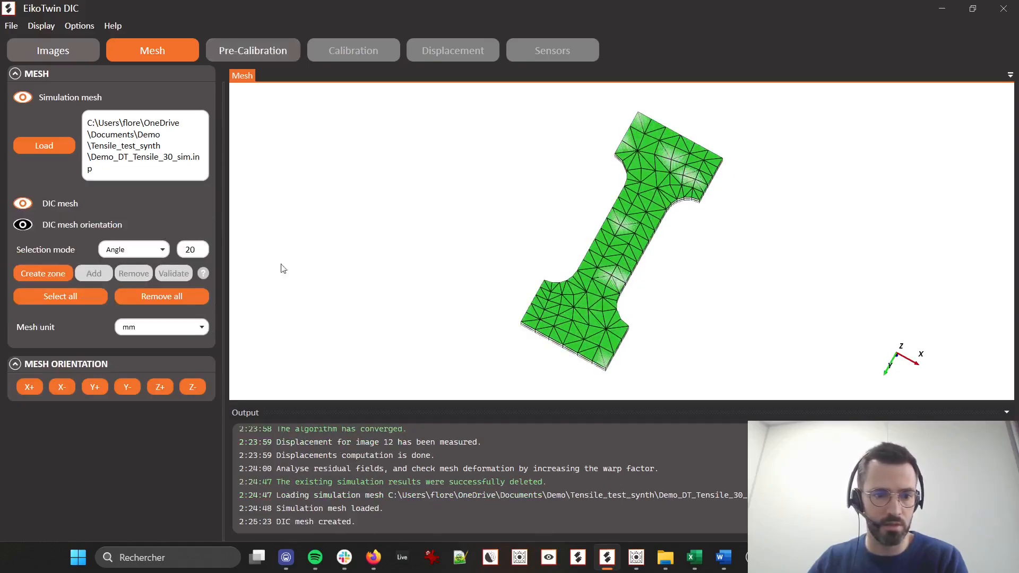
Select eight pre-calibration points at the mesh's grip corners, going around the front face from X -20, Y 100 to X 20, Y 100
{"action": "left_click", "coordinate": [257, 53]}
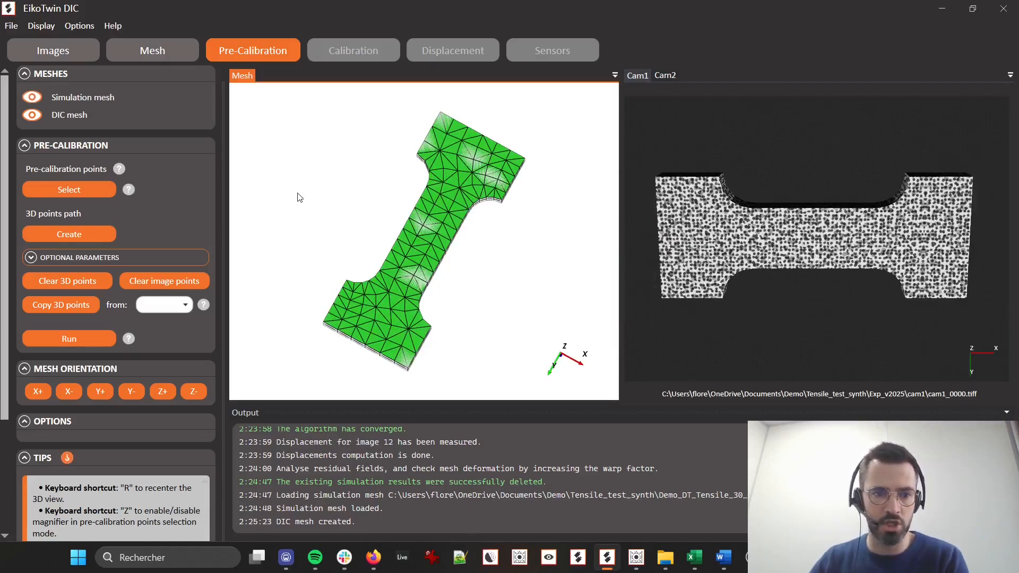
{"action": "left_click_drag", "start_coordinate": [400, 194], "coordinate": [461, 247]}
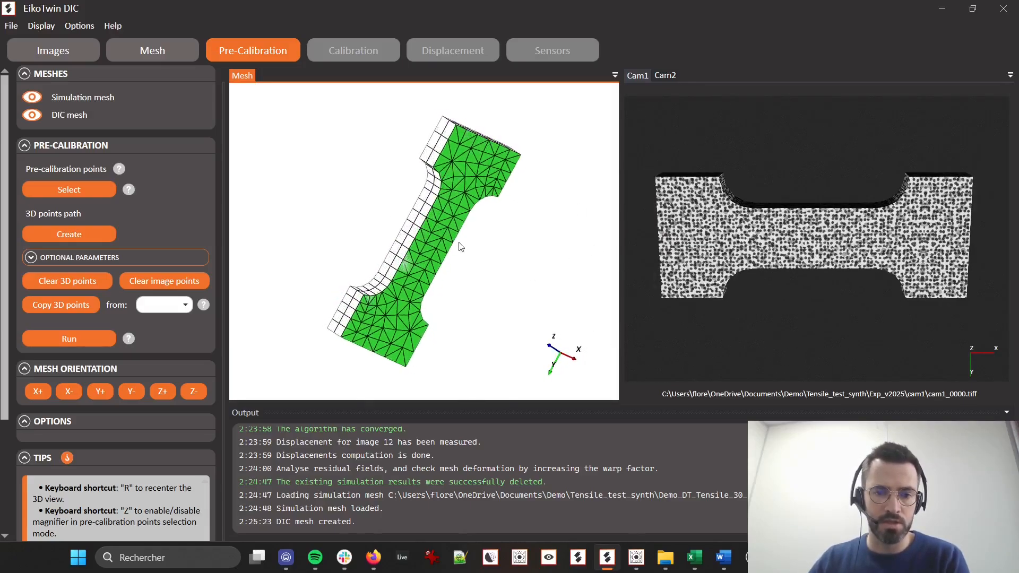
{"action": "left_click", "coordinate": [73, 186]}
{"action": "left_click_drag", "start_coordinate": [372, 363], "coordinate": [367, 321]}
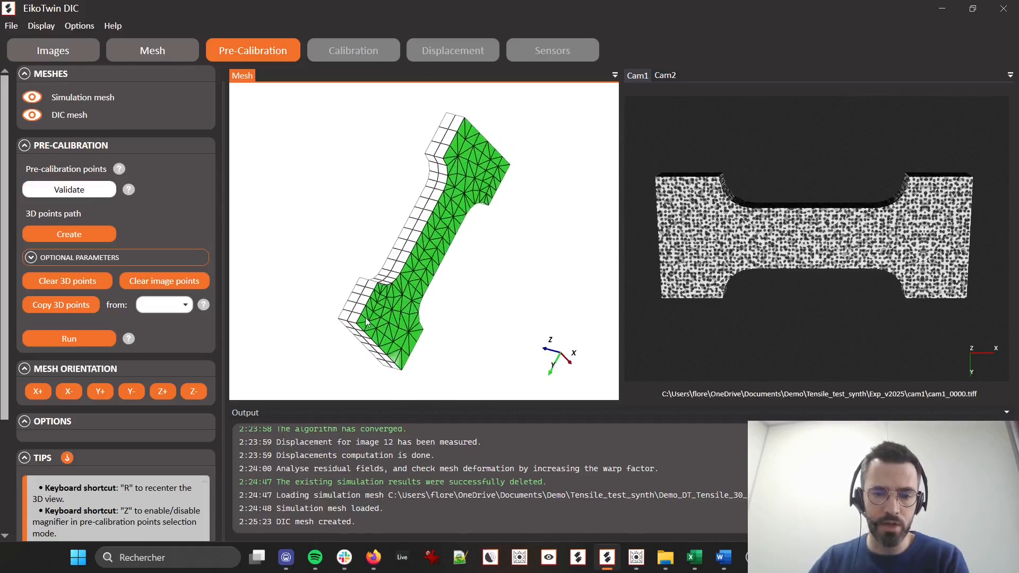
{"action": "left_click", "coordinate": [358, 328]}
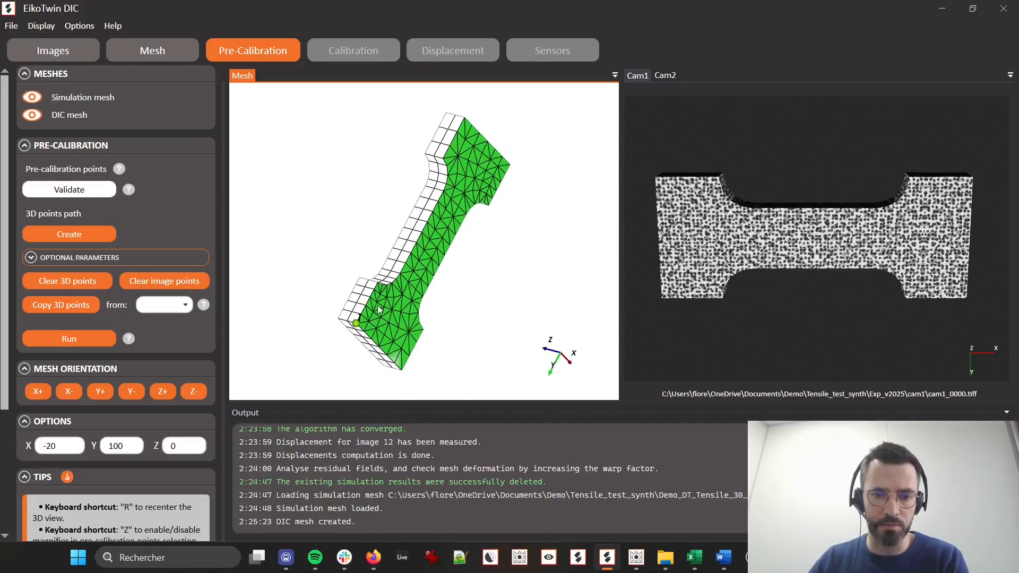
{"action": "left_click_drag", "start_coordinate": [364, 295], "coordinate": [358, 304]}
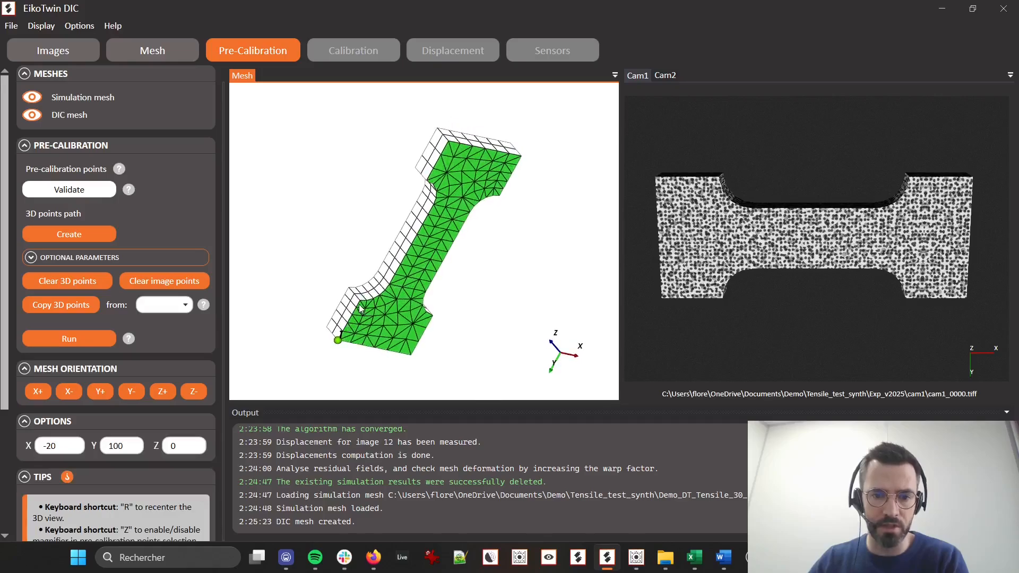
{"action": "left_click", "coordinate": [359, 300]}
{"action": "left_click_drag", "start_coordinate": [431, 175], "coordinate": [462, 158]}
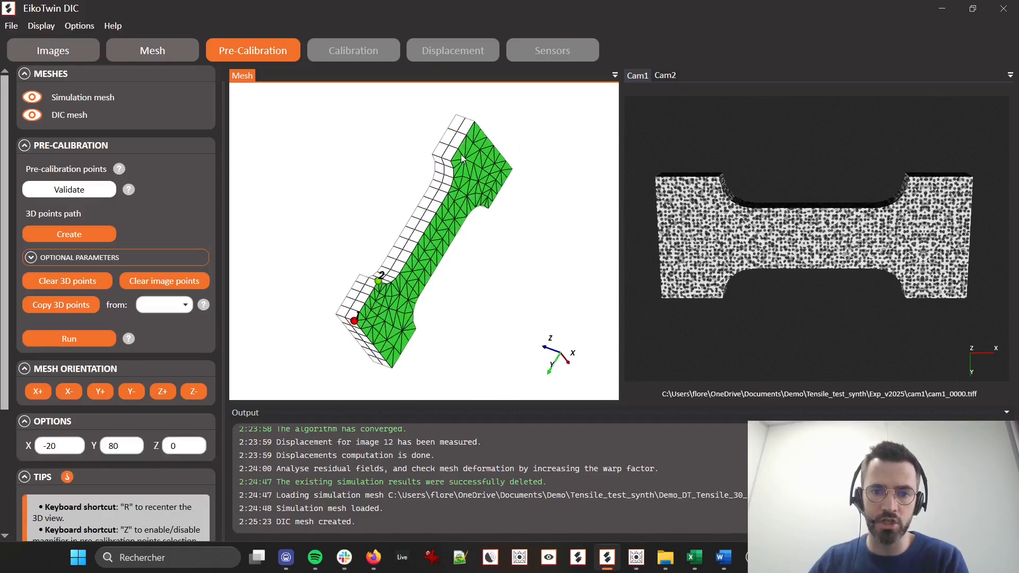
{"action": "left_click", "coordinate": [476, 122]}
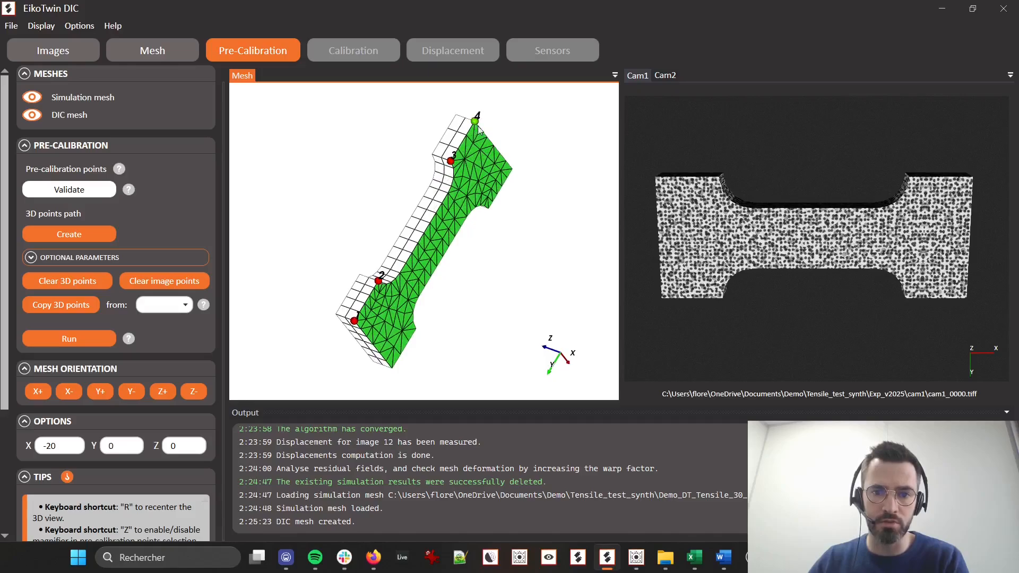
{"action": "left_click_drag", "start_coordinate": [502, 196], "coordinate": [444, 221]}
{"action": "left_click", "coordinate": [501, 199]}
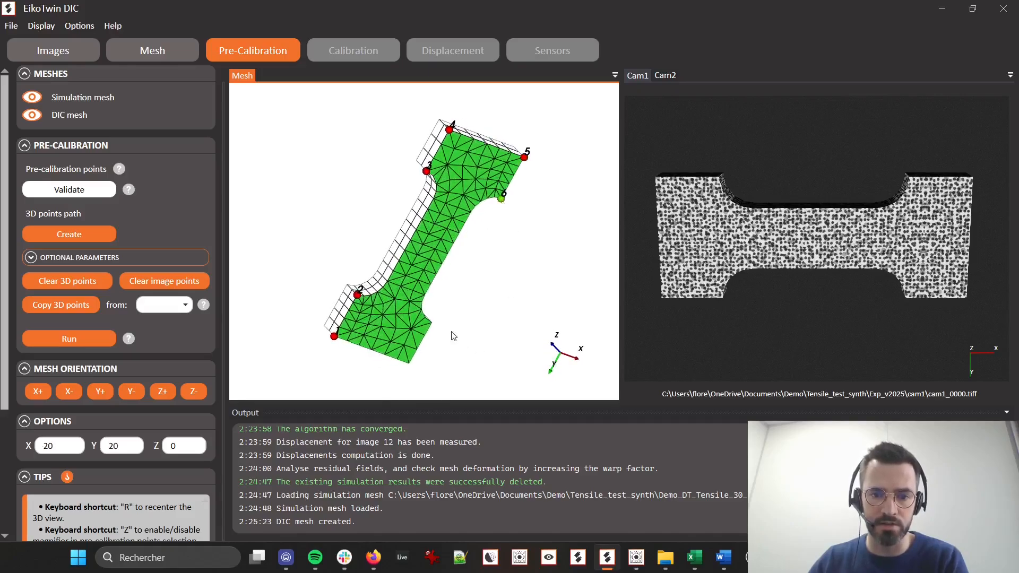
{"action": "left_click", "coordinate": [408, 370]}
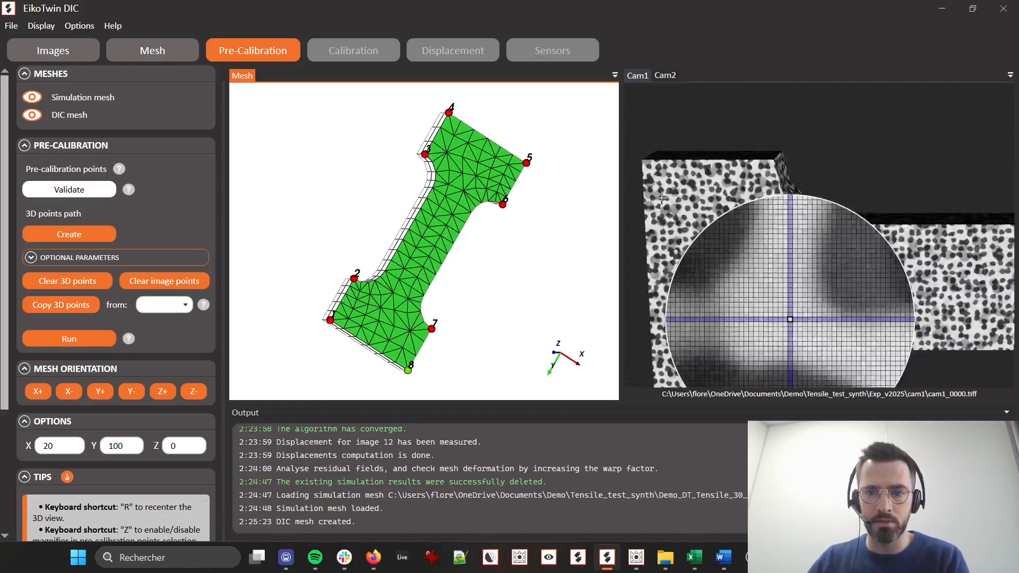
Mark the eight matching grip corners in the Cam1 image, in the same order as the numbered mesh points
{"action": "left_click", "coordinate": [633, 142]}
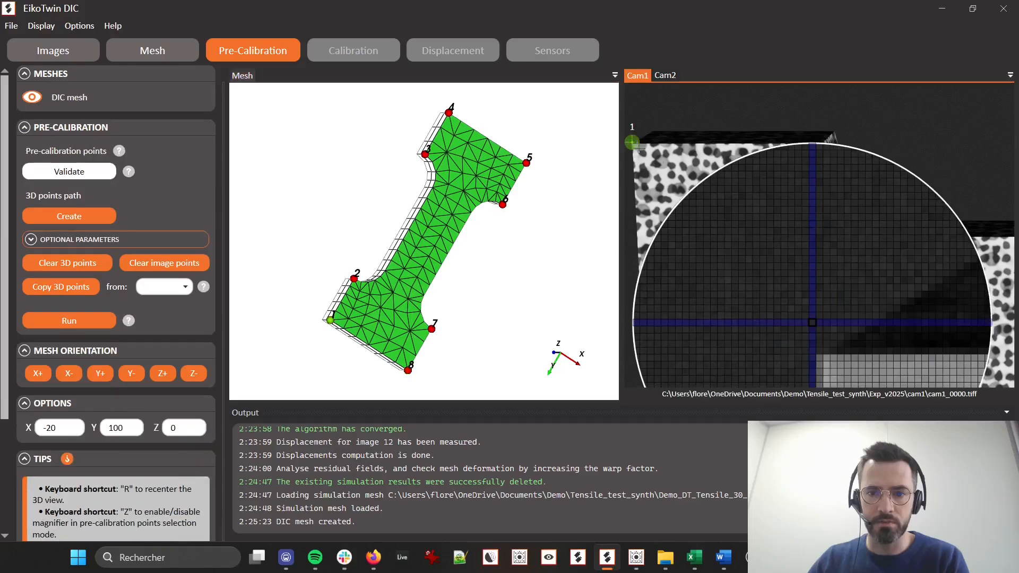
{"action": "left_click", "coordinate": [823, 142]}
{"action": "scroll", "coordinate": [821, 204], "scroll_direction": "down", "scroll_amount": 4}
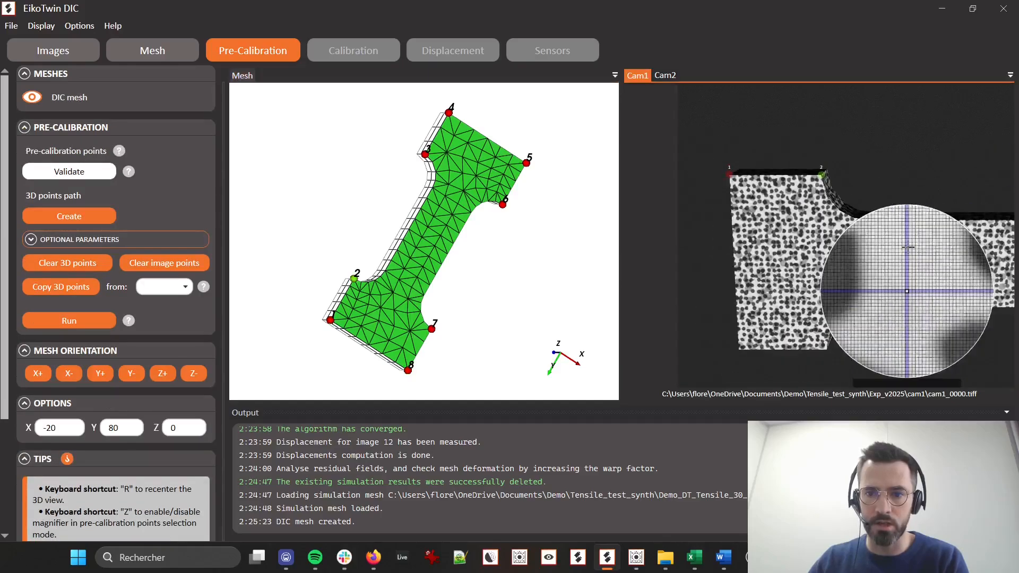
{"action": "middle_click_drag", "start_coordinate": [1011, 260], "coordinate": [681, 236]}
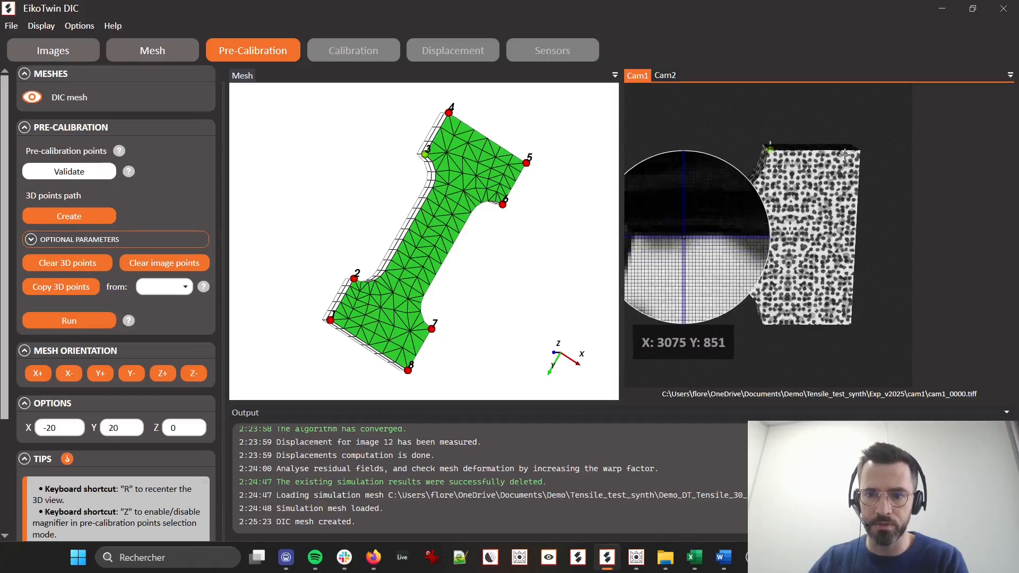
{"action": "left_click", "coordinate": [771, 148]}
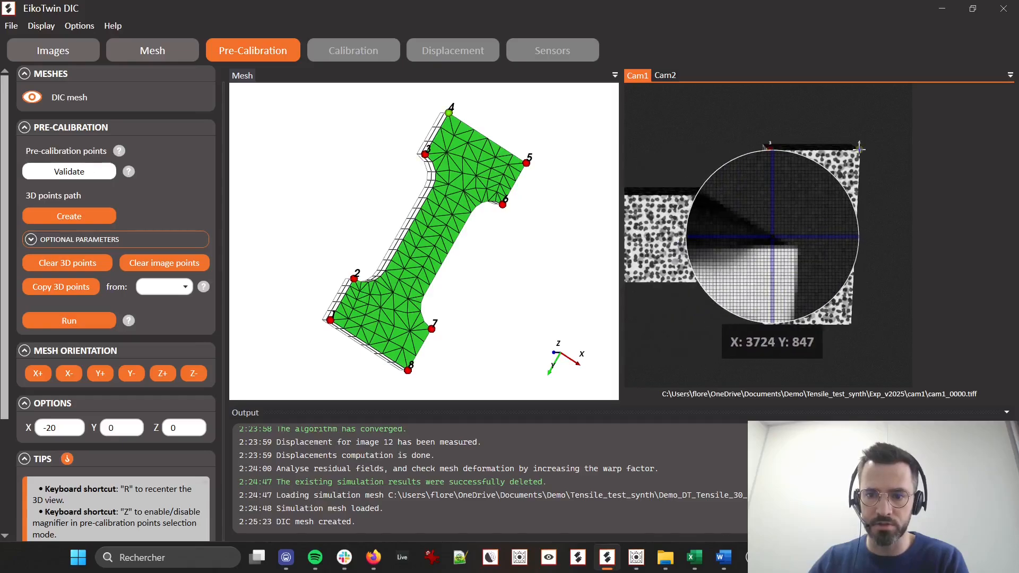
{"action": "left_click", "coordinate": [859, 148]}
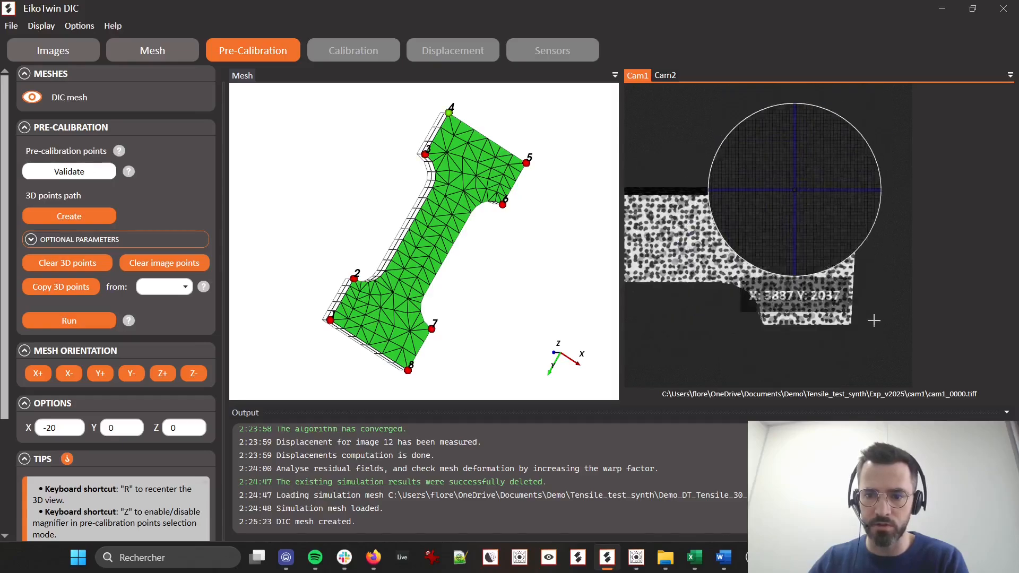
{"action": "left_click", "coordinate": [763, 324]}
{"action": "middle_click_drag", "start_coordinate": [664, 328], "coordinate": [953, 305]}
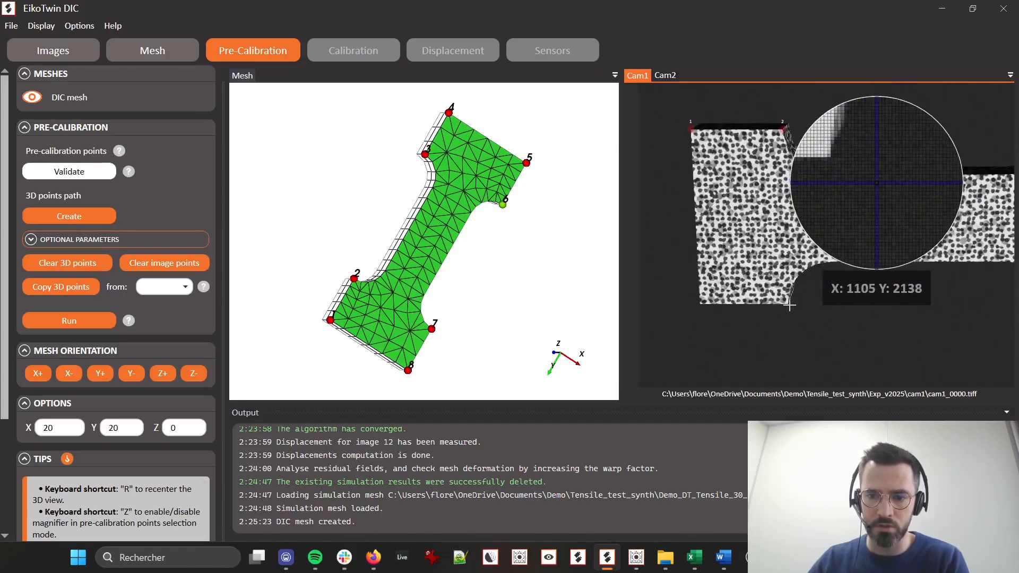
{"action": "left_click", "coordinate": [789, 306]}
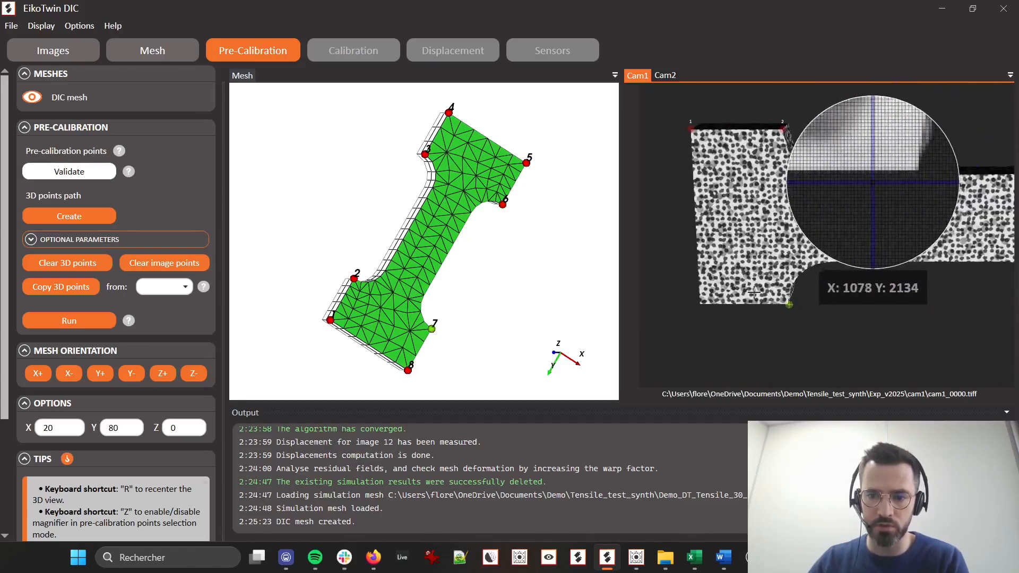
{"action": "left_click", "coordinate": [700, 305]}
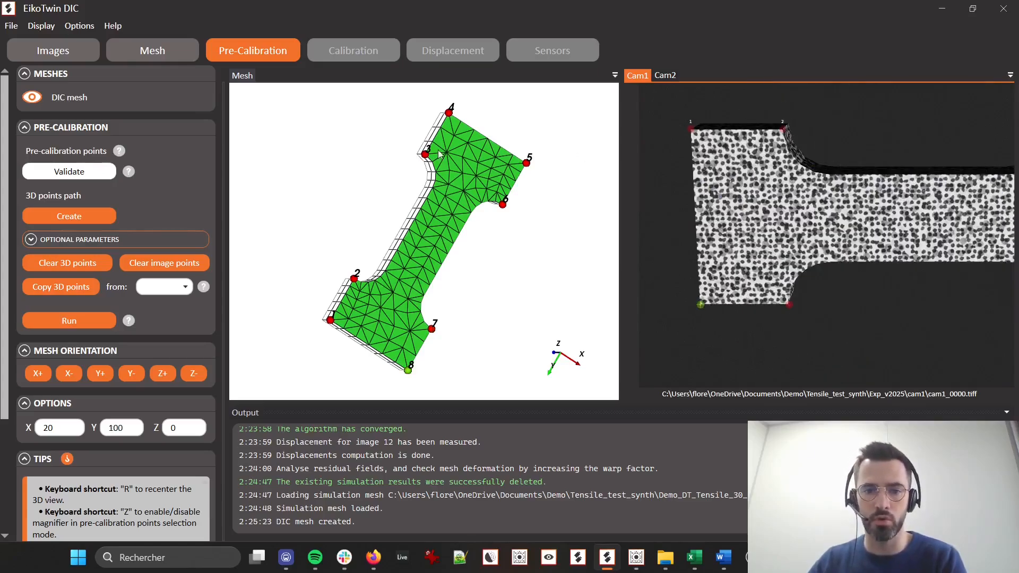
Switch to the Cam2 image and copy the 3D points from Cam1
{"action": "left_click", "coordinate": [667, 76]}
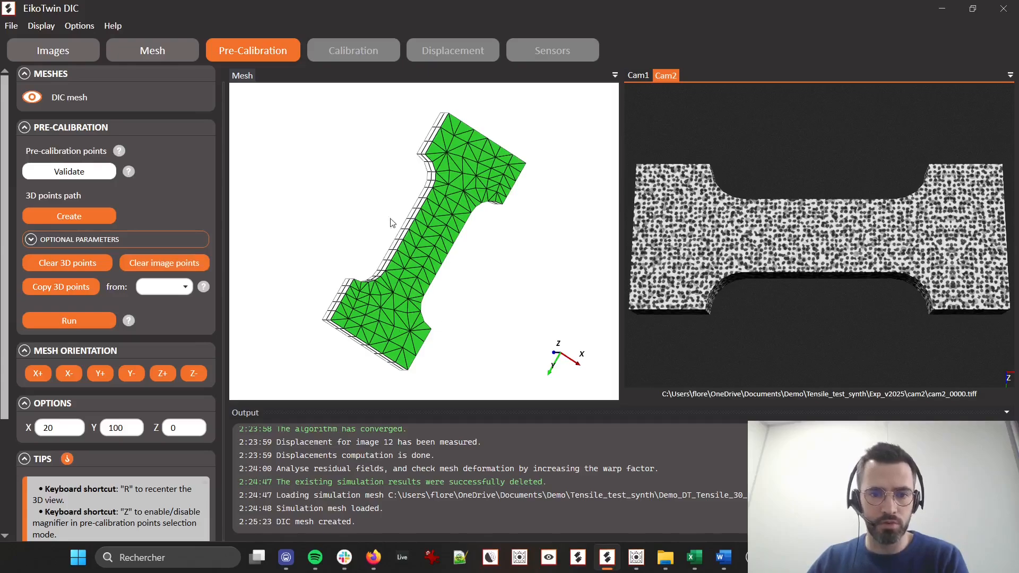
{"action": "left_click", "coordinate": [171, 291]}
{"action": "left_click", "coordinate": [163, 304]}
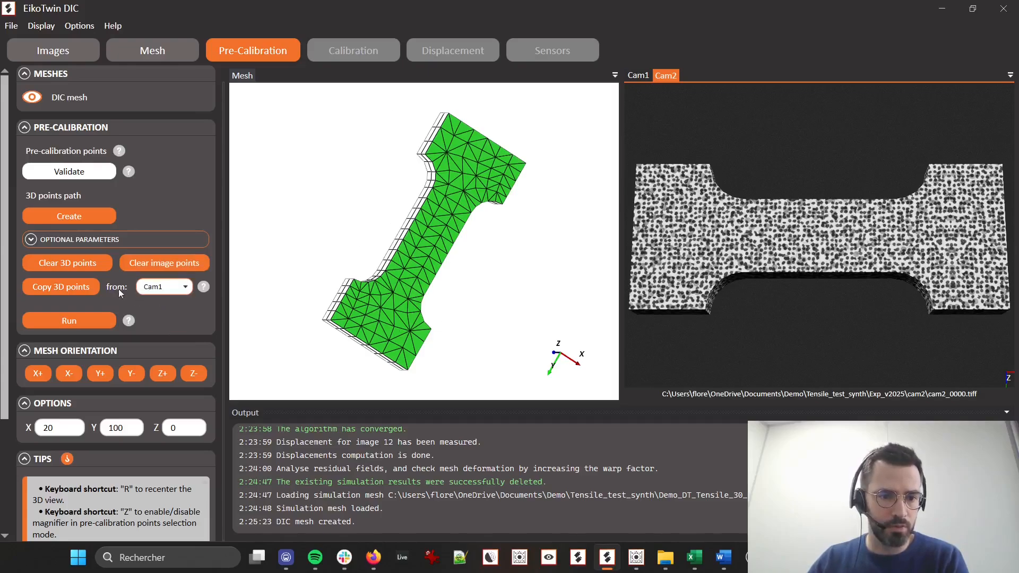
{"action": "left_click", "coordinate": [81, 290]}
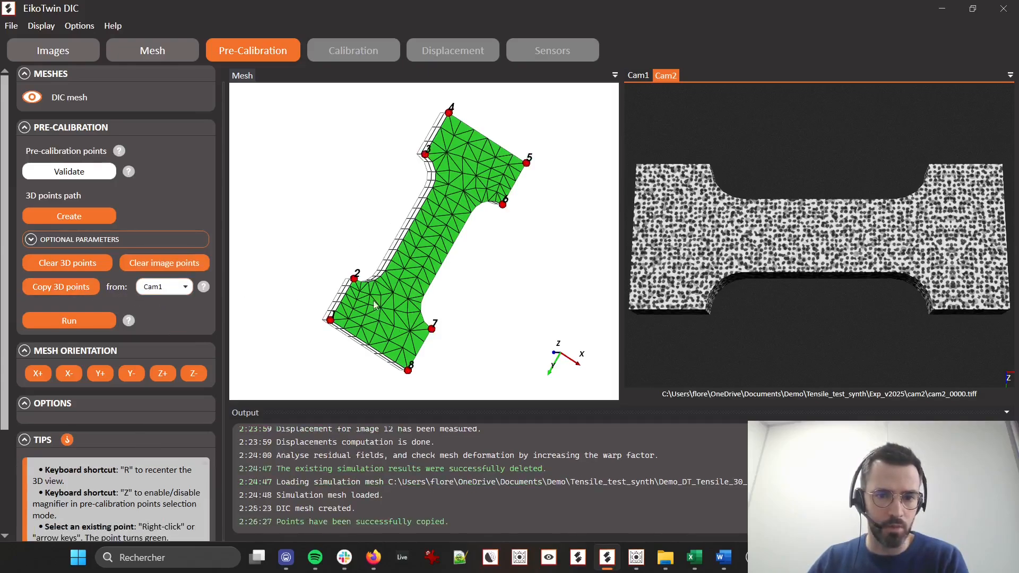
Mark the eight matching grip corners in the Cam2 image in mesh point order and run the pre-calibration
{"action": "left_click", "coordinate": [636, 164]}
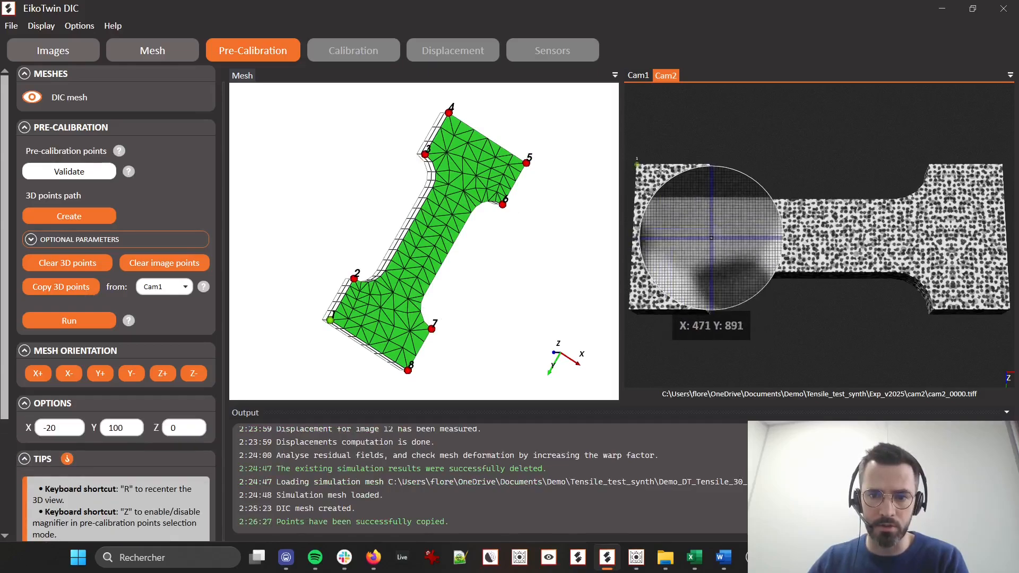
{"action": "left_click", "coordinate": [709, 165]}
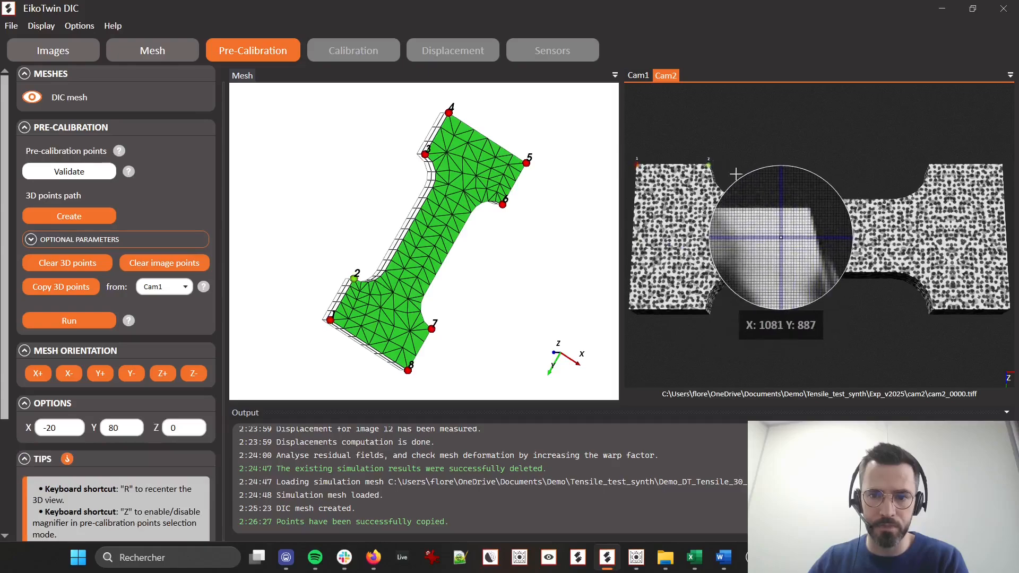
{"action": "left_click", "coordinate": [930, 164]}
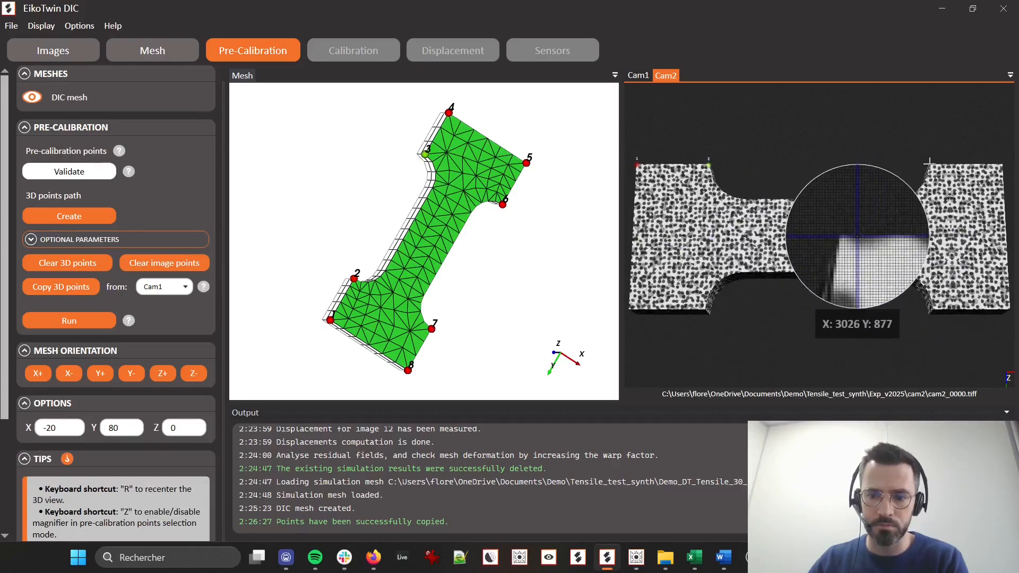
{"action": "left_click", "coordinate": [1002, 164]}
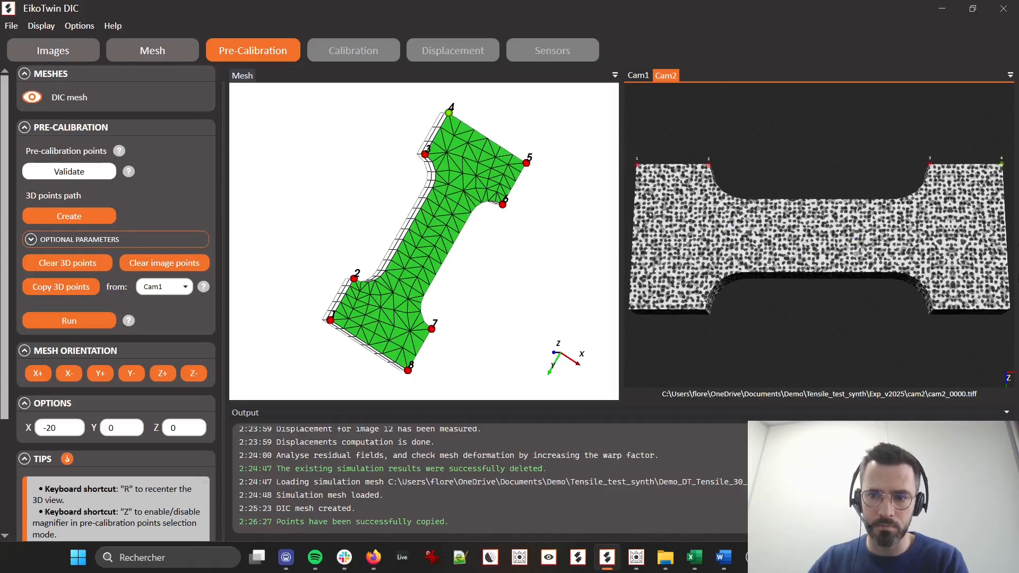
{"action": "key", "text": "z"}
{"action": "left_click", "coordinate": [1010, 310]}
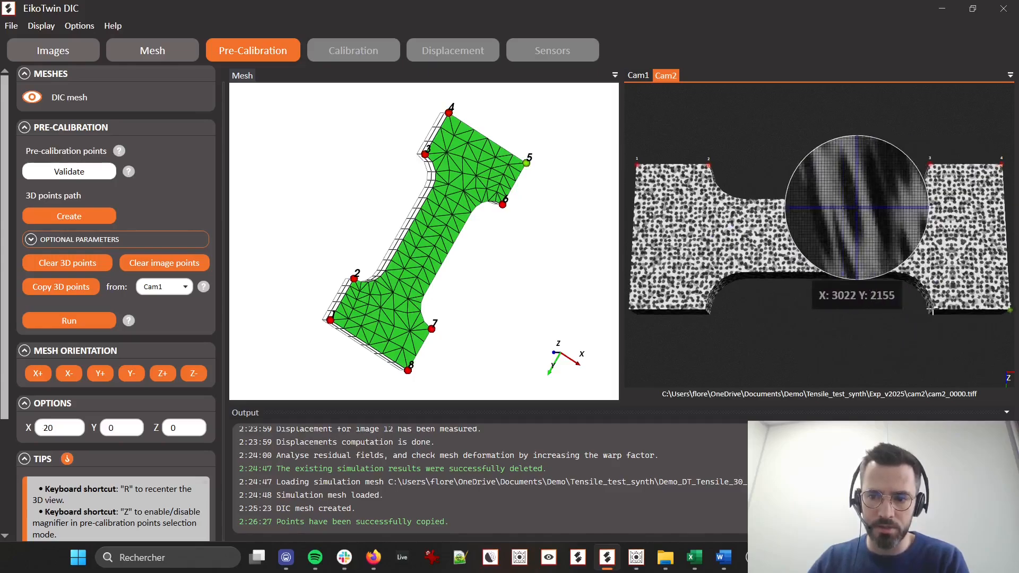
{"action": "left_click", "coordinate": [933, 310]}
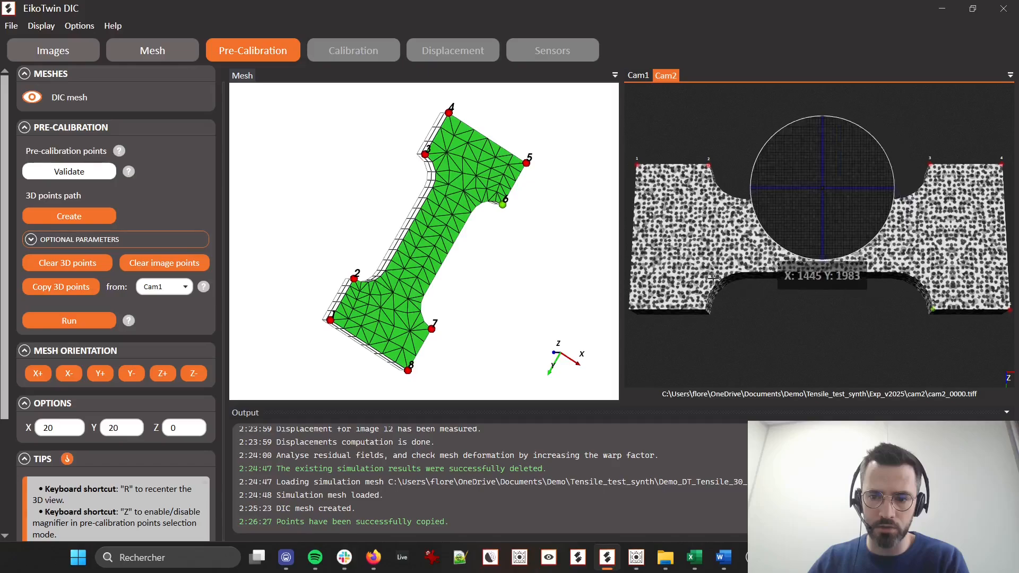
{"action": "left_click", "coordinate": [707, 308]}
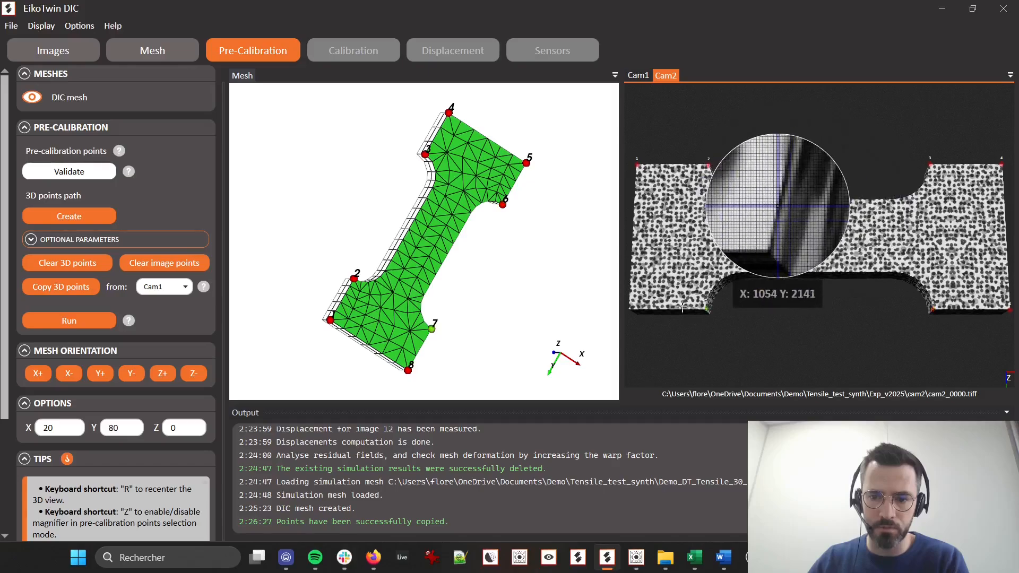
{"action": "left_click", "coordinate": [629, 307]}
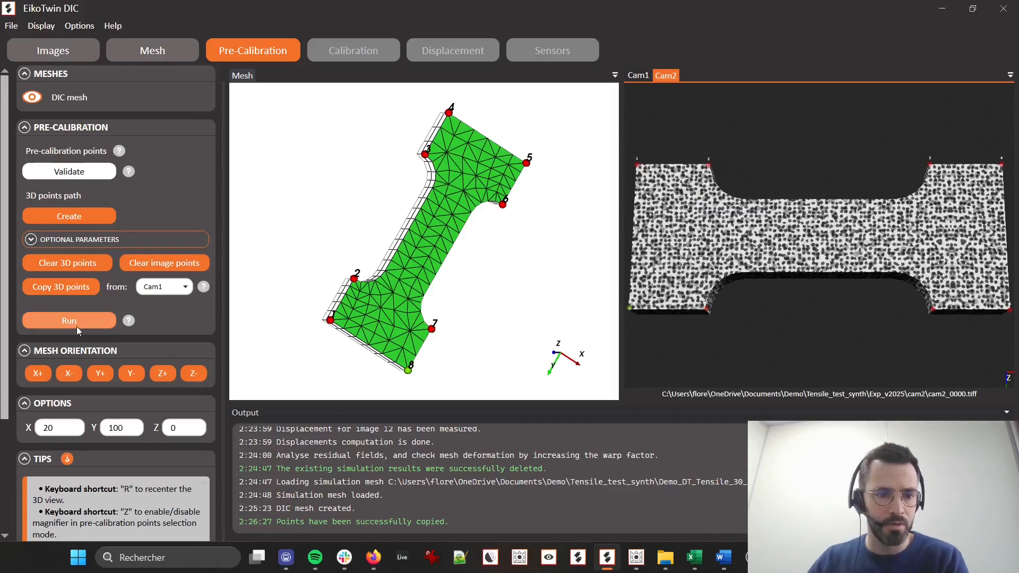
{"action": "left_click", "coordinate": [59, 320]}
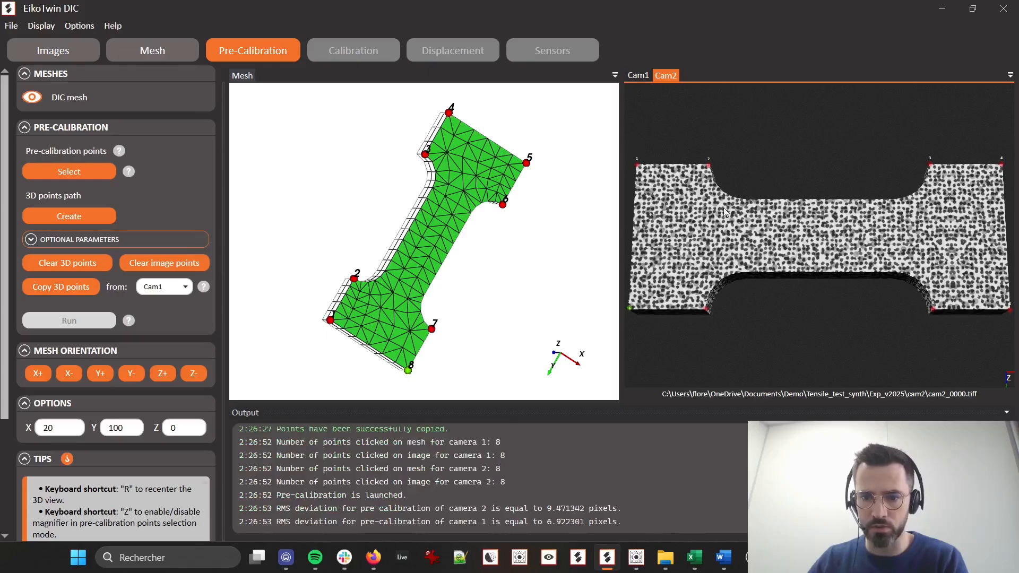
Examine how well the mesh reprojection fits the specimen edges and fillets in the Cam2 image
{"action": "scroll", "coordinate": [733, 189], "scroll_direction": "up", "scroll_amount": 3}
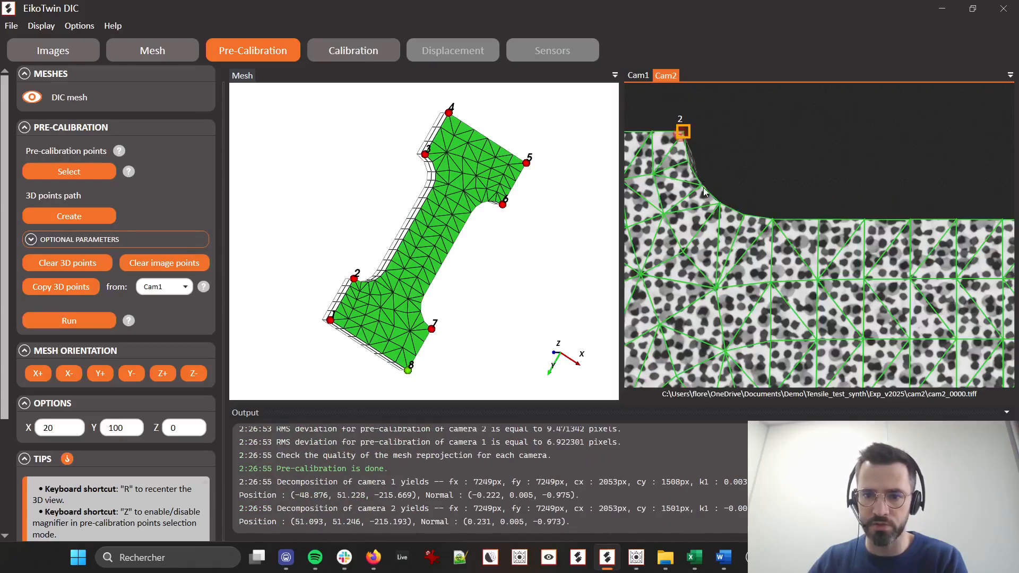
{"action": "scroll", "coordinate": [916, 291], "scroll_direction": "down", "scroll_amount": 4}
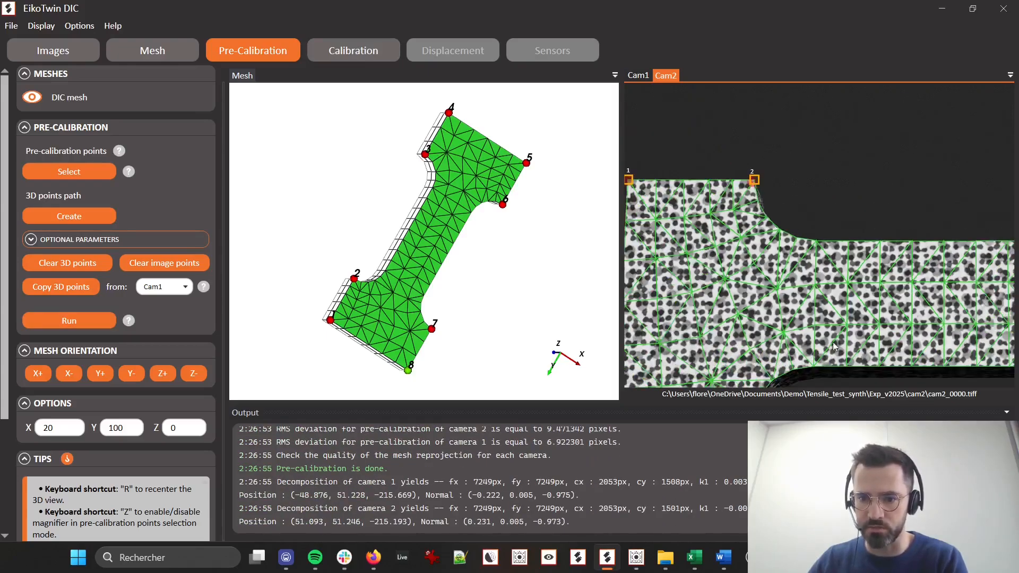
{"action": "mouse_move", "coordinate": [833, 340]}
{"action": "left_mouse_down"}
{"action": "mouse_move", "coordinate": [827, 244]}
{"action": "mouse_move", "coordinate": [977, 282]}
{"action": "mouse_move", "coordinate": [818, 239]}
{"action": "left_mouse_up"}
{"action": "scroll", "coordinate": [812, 240], "scroll_direction": "up", "scroll_amount": 2}
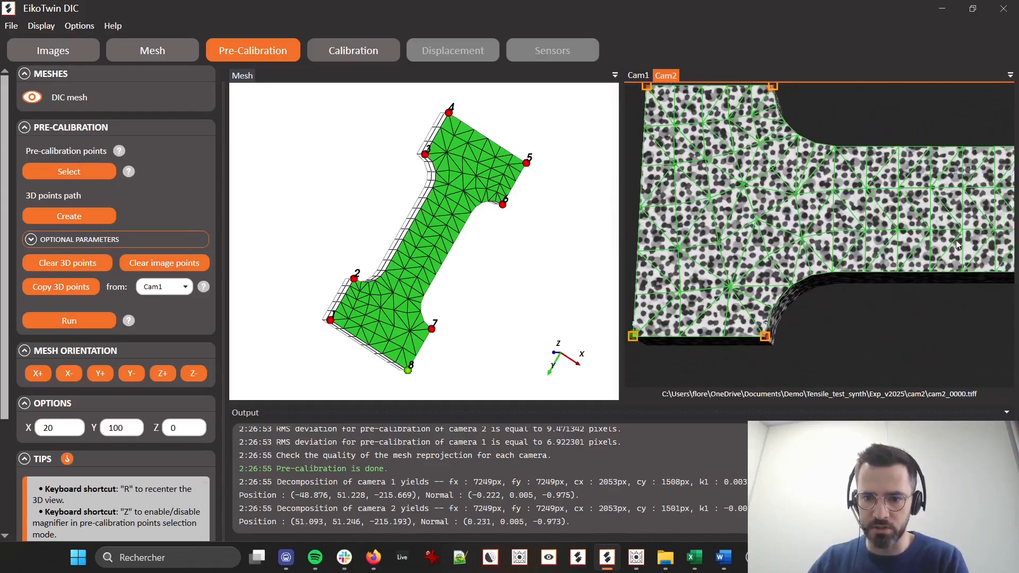
{"action": "mouse_move", "coordinate": [956, 240]}
{"action": "left_mouse_down"}
{"action": "mouse_move", "coordinate": [762, 245]}
{"action": "mouse_move", "coordinate": [789, 263]}
{"action": "left_mouse_up"}
{"action": "scroll", "coordinate": [828, 264], "scroll_direction": "down", "scroll_amount": 5}
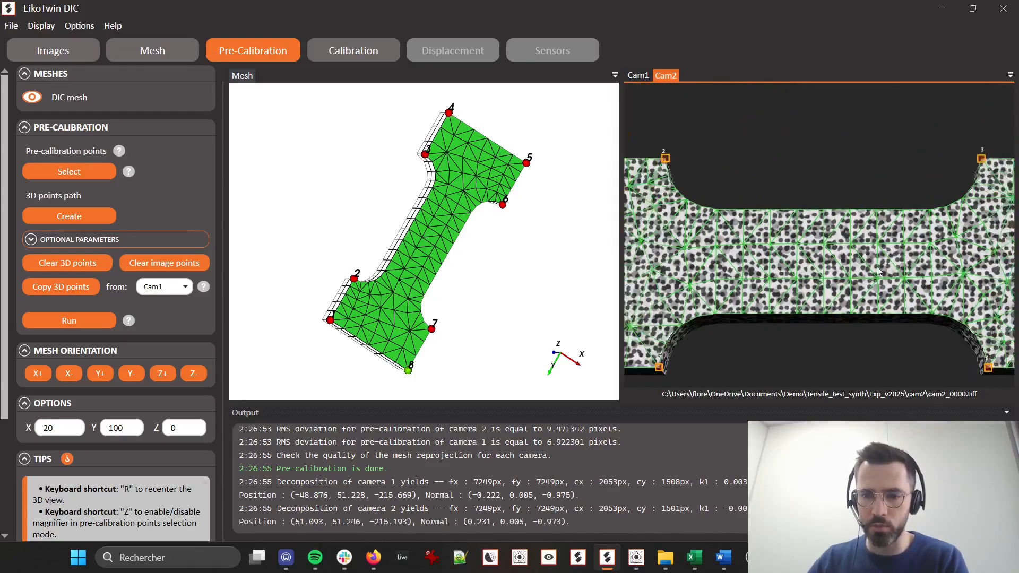
Run the calibration with a regularization length of 10 mm and brightness and contrast correction enabled
{"action": "left_click", "coordinate": [360, 56]}
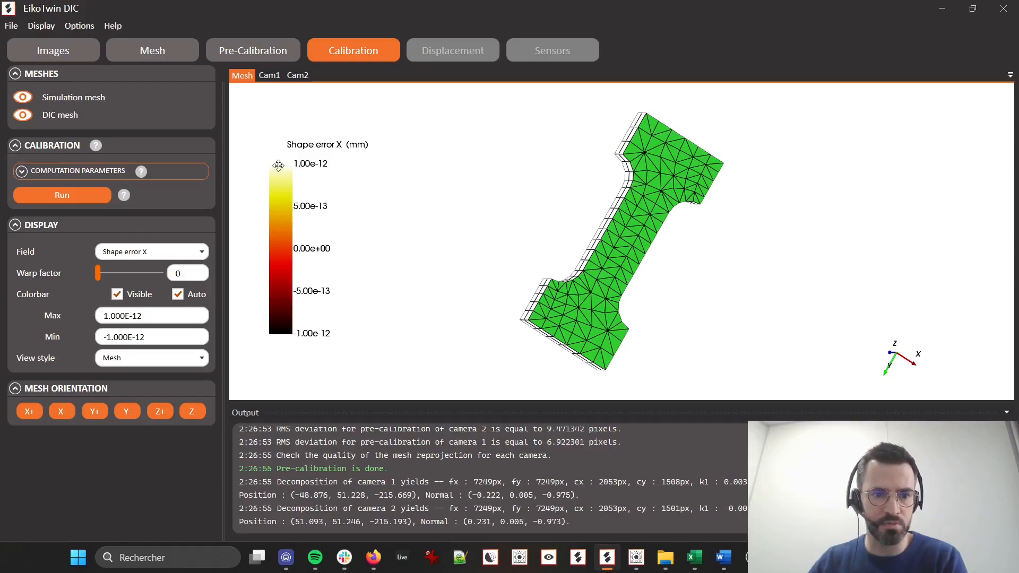
{"action": "left_click", "coordinate": [52, 173]}
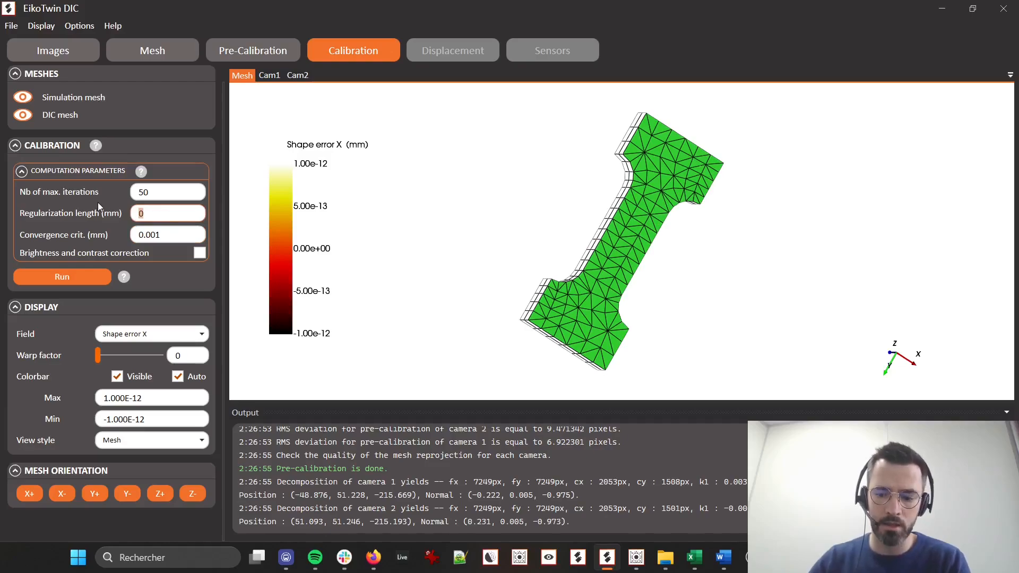
{"action": "type", "text": "10"}
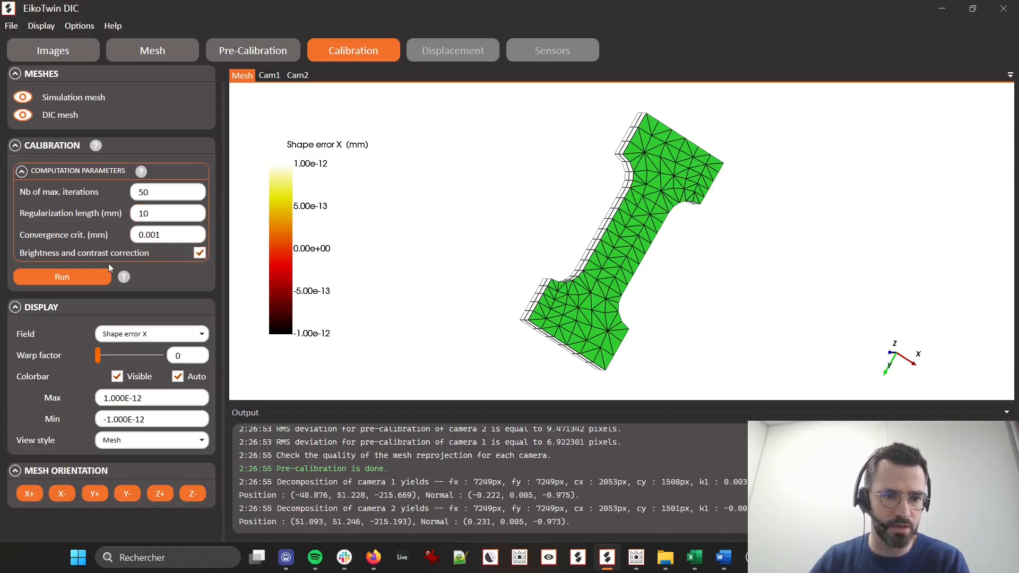
{"action": "left_click", "coordinate": [88, 273]}
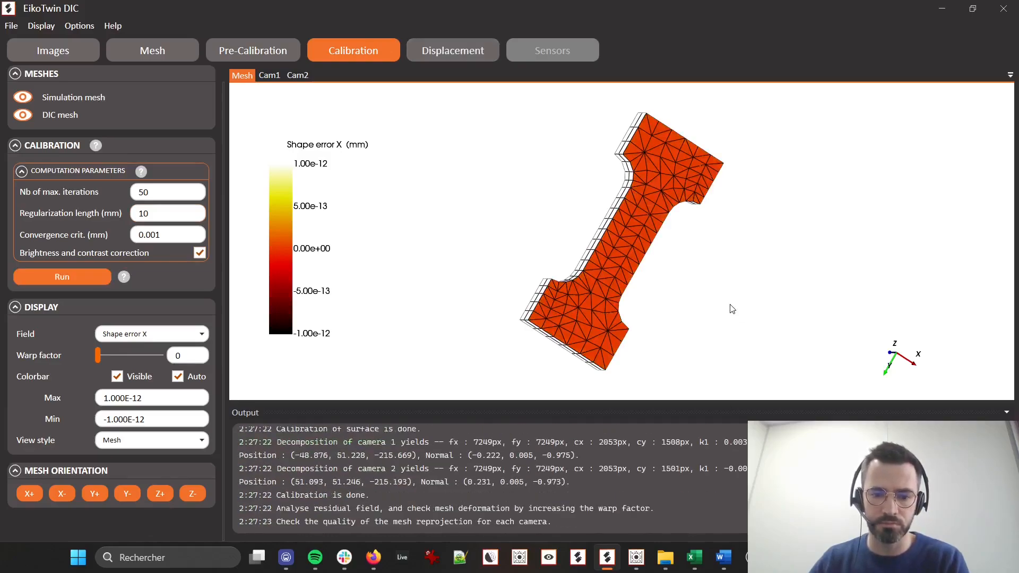
Display the Shape error Z field on the calibrated mesh and inspect its distribution
{"action": "left_click", "coordinate": [184, 332]}
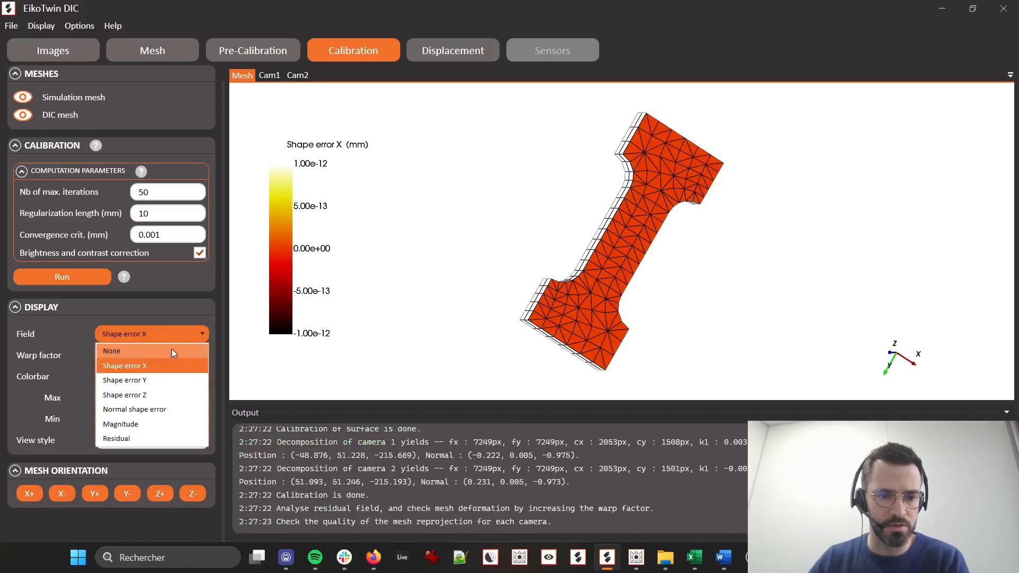
{"action": "left_click", "coordinate": [155, 395]}
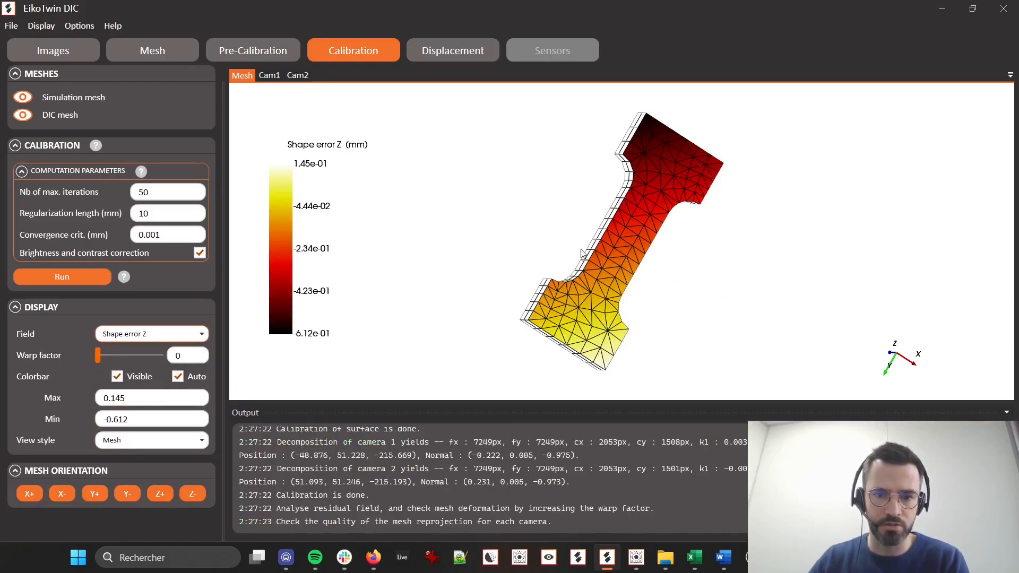
{"action": "left_click_drag", "start_coordinate": [583, 254], "coordinate": [258, 311]}
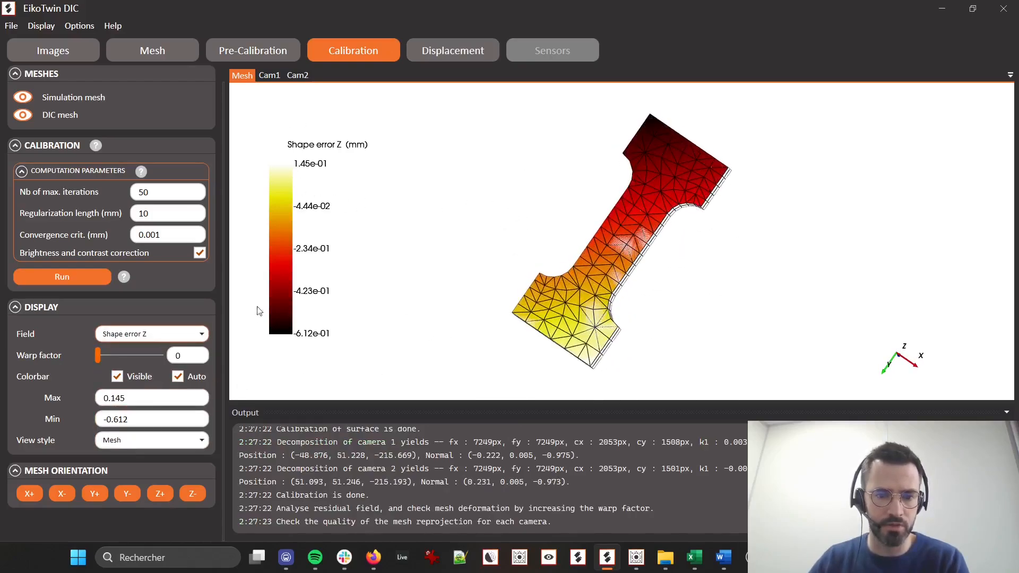
Review the displacement computation parameters and run the displacement measurement in Post-Processing mode
{"action": "left_click", "coordinate": [451, 48]}
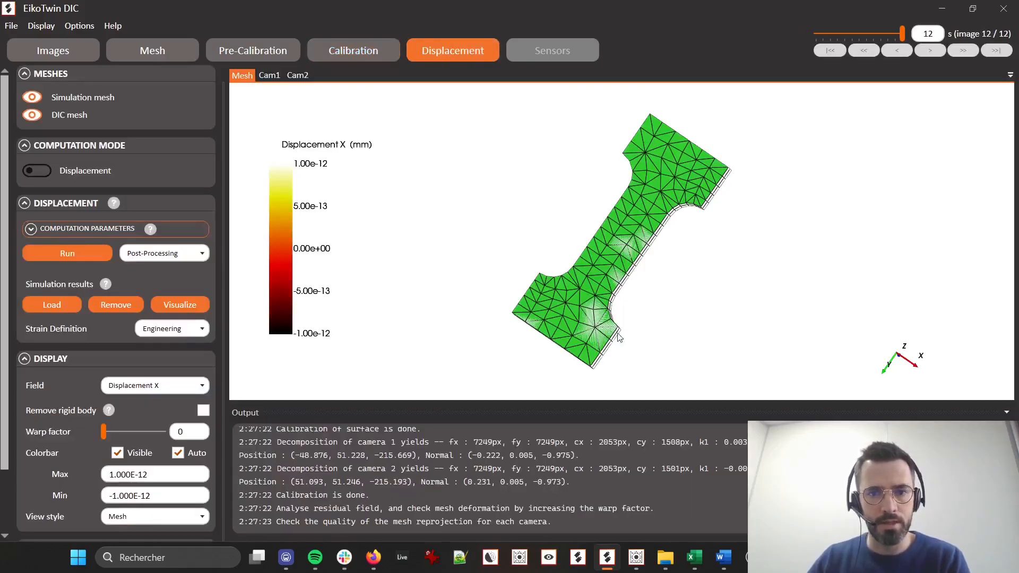
{"action": "left_click", "coordinate": [97, 229]}
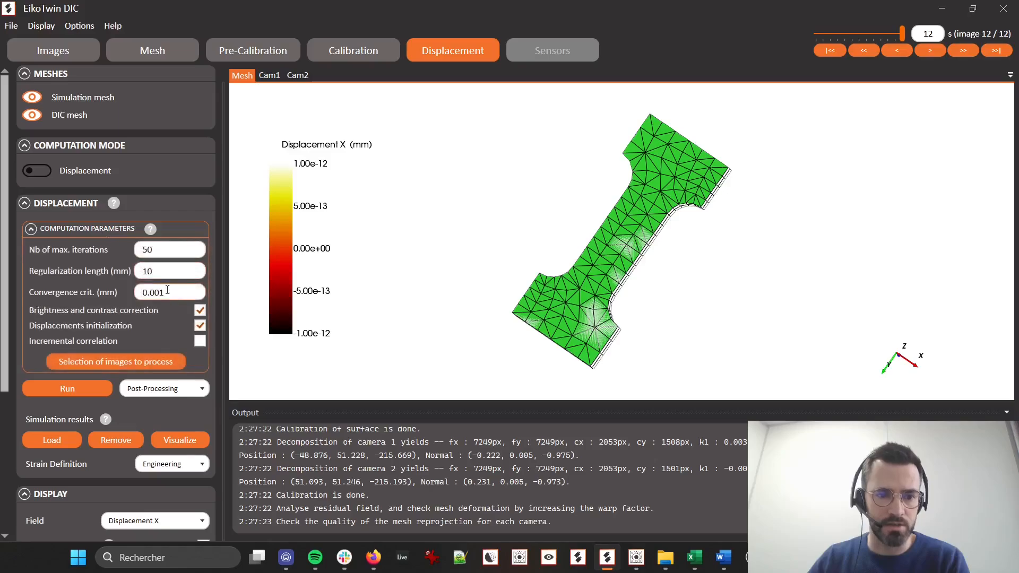
{"action": "left_click", "coordinate": [92, 387]}
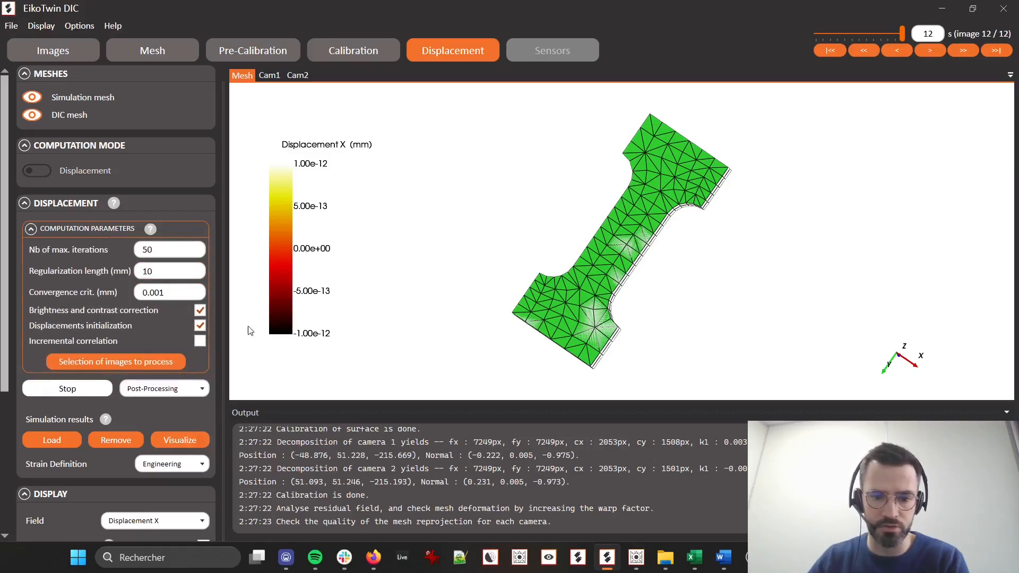
Display the Displacement Y field on the mesh and follow the computation through the image series
{"action": "left_click", "coordinate": [121, 229]}
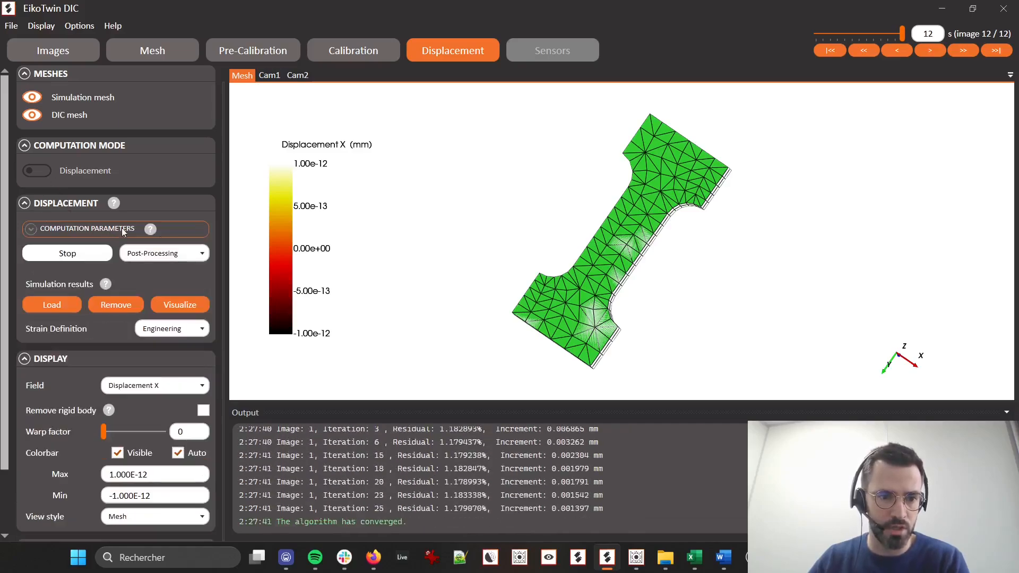
{"action": "left_click", "coordinate": [186, 387]}
{"action": "left_click", "coordinate": [161, 457]}
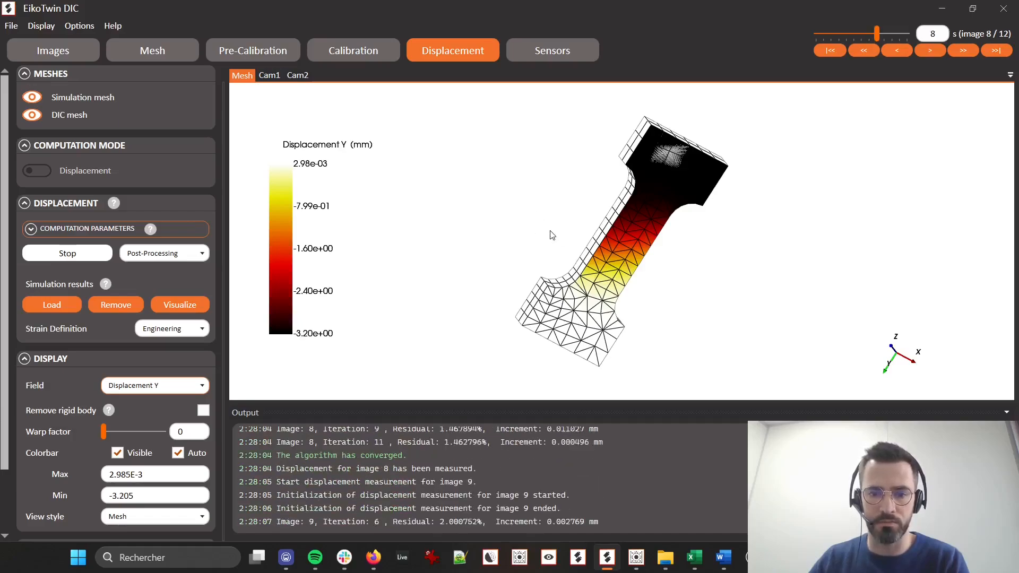
{"action": "mouse_move", "coordinate": [629, 261]}
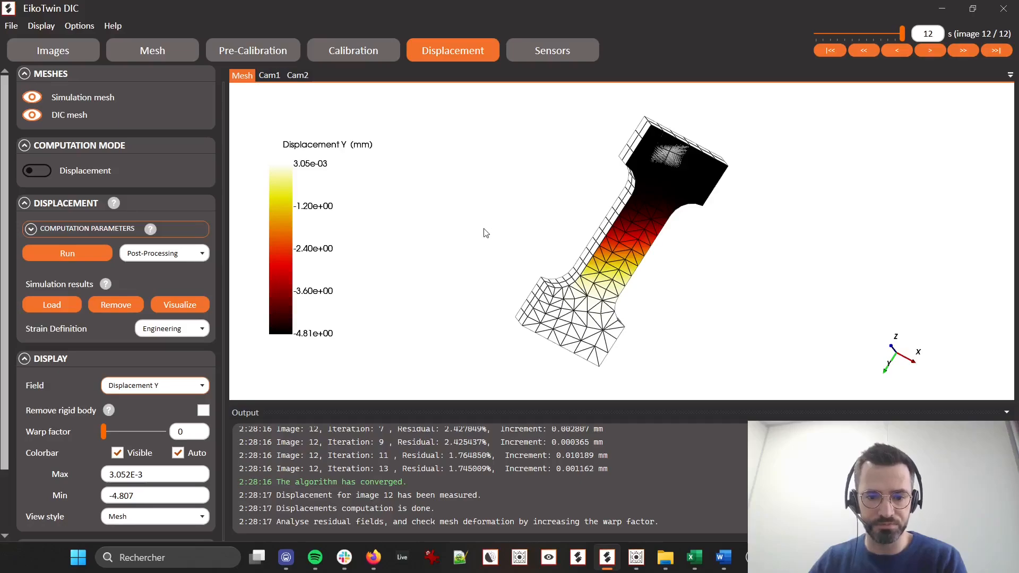
Create a displacement sensor named D at the mesh node at (-2.246, 75.976, 0)
{"action": "left_click", "coordinate": [544, 47]}
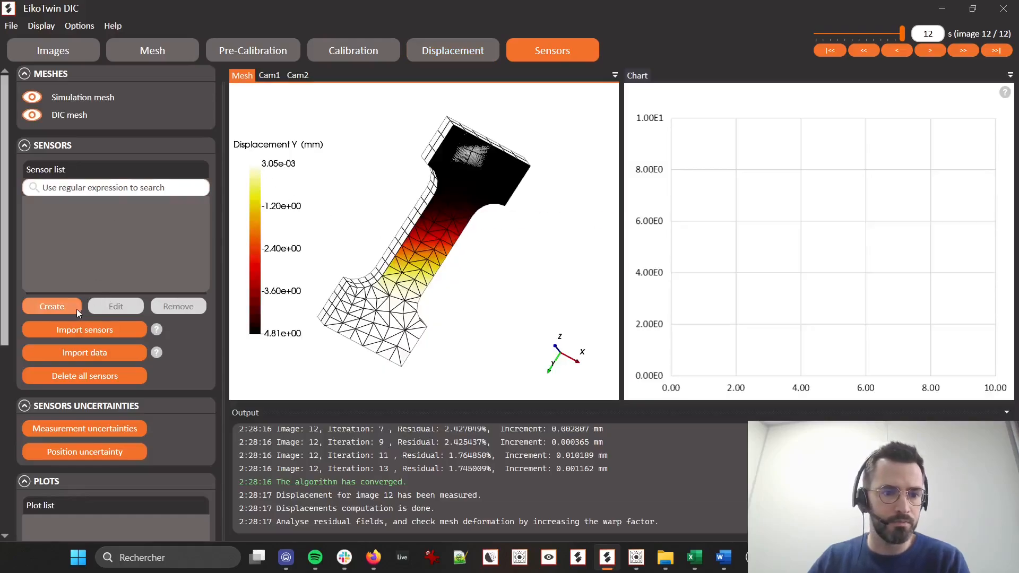
{"action": "left_click", "coordinate": [62, 307]}
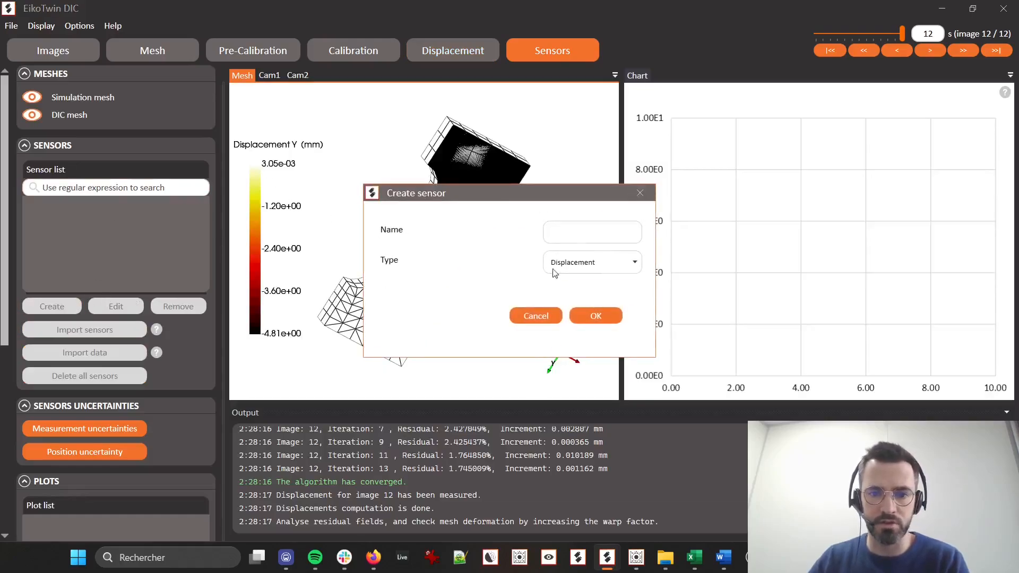
{"action": "left_click", "coordinate": [597, 237]}
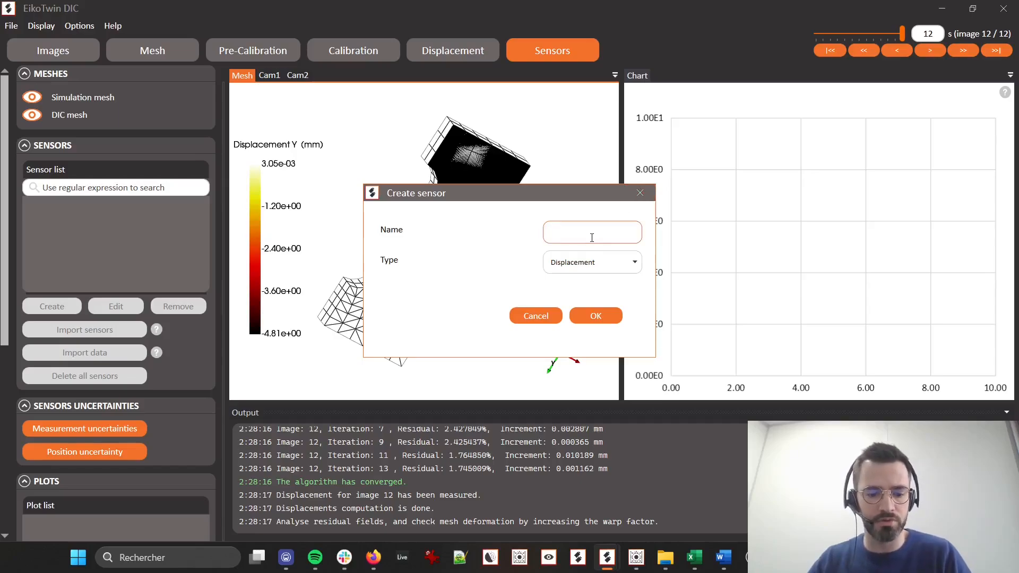
{"action": "type", "text": "0"}
{"action": "left_click", "coordinate": [595, 316]}
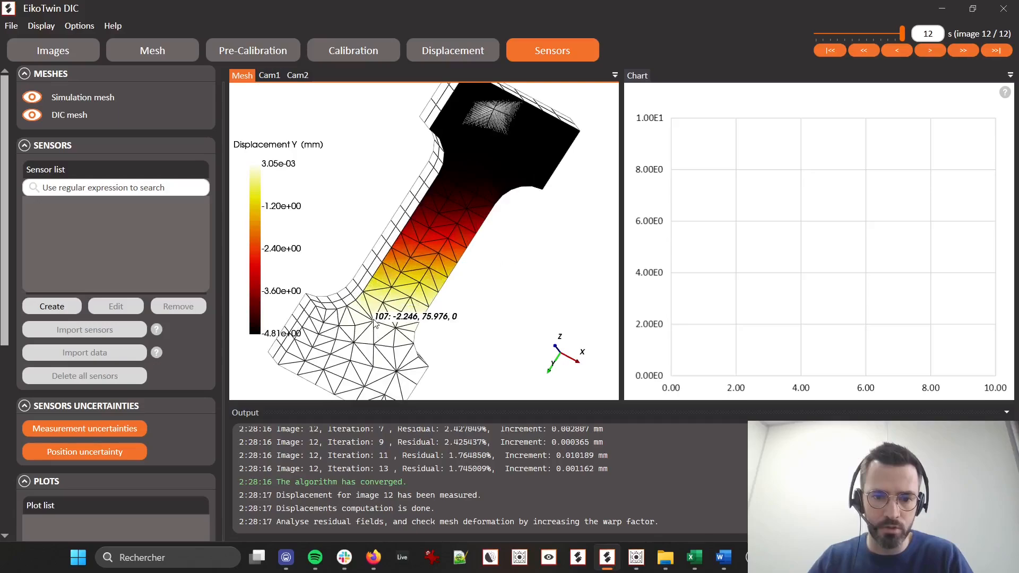
{"action": "left_click", "coordinate": [373, 321]}
Create a sensor-type chart named Disp
{"action": "scroll", "coordinate": [116, 446], "scroll_direction": "down", "scroll_amount": 3}
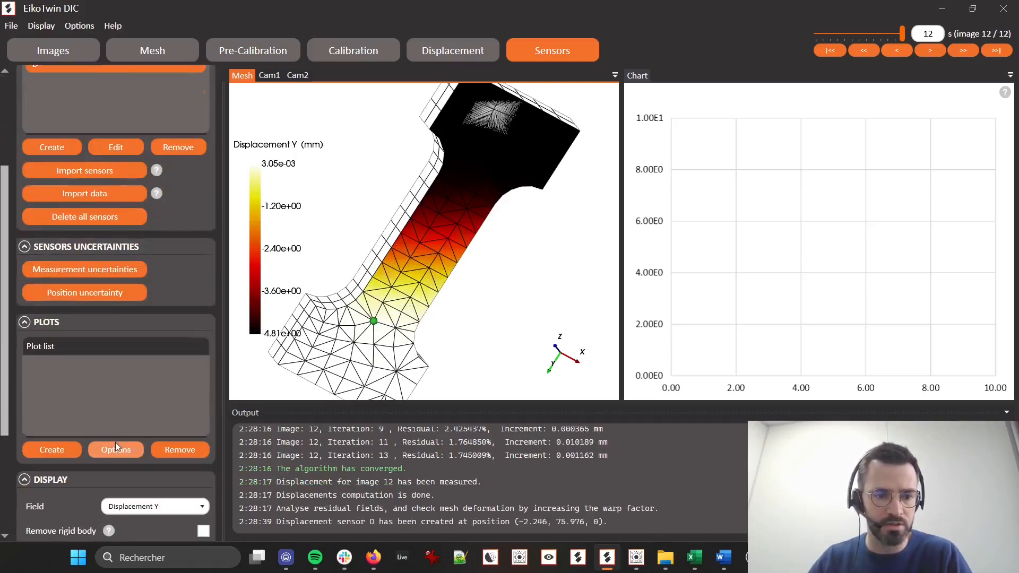
{"action": "left_click", "coordinate": [52, 450]}
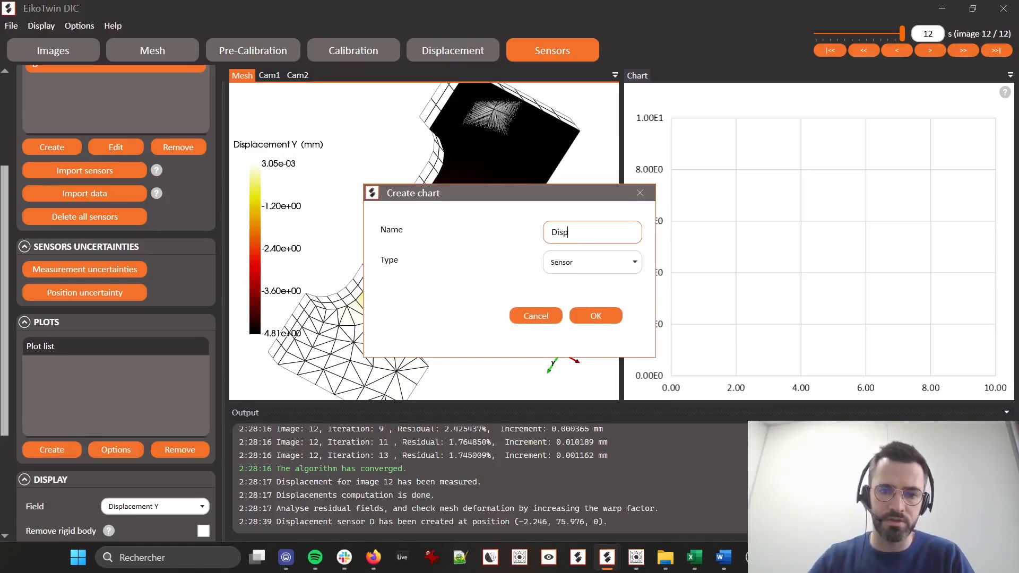
{"action": "type", "text": "Disp"}
{"action": "left_click", "coordinate": [597, 317]}
Plot sensor D's X, Y and Z displacements on the Y axis of the Disp chart
{"action": "scroll", "coordinate": [191, 397], "scroll_direction": "down", "scroll_amount": 3}
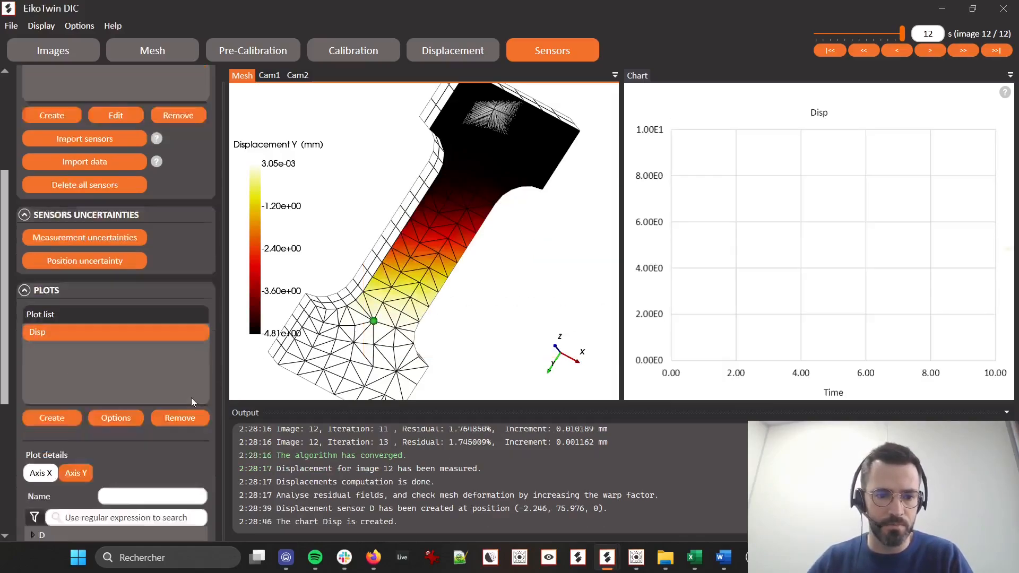
{"action": "left_click", "coordinate": [33, 440]}
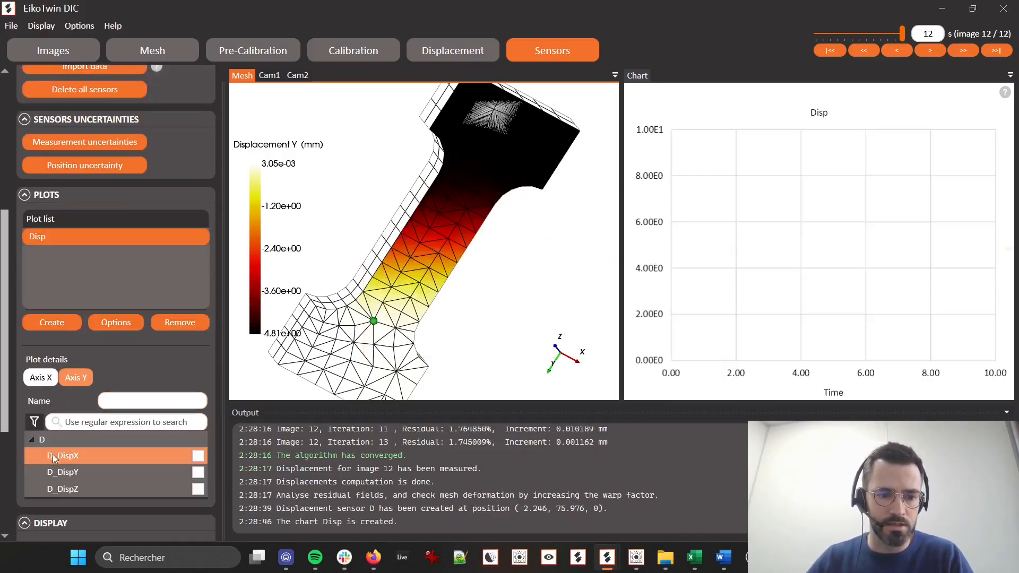
{"action": "left_click", "coordinate": [197, 457]}
{"action": "left_click", "coordinate": [198, 472]}
{"action": "left_click", "coordinate": [198, 489]}
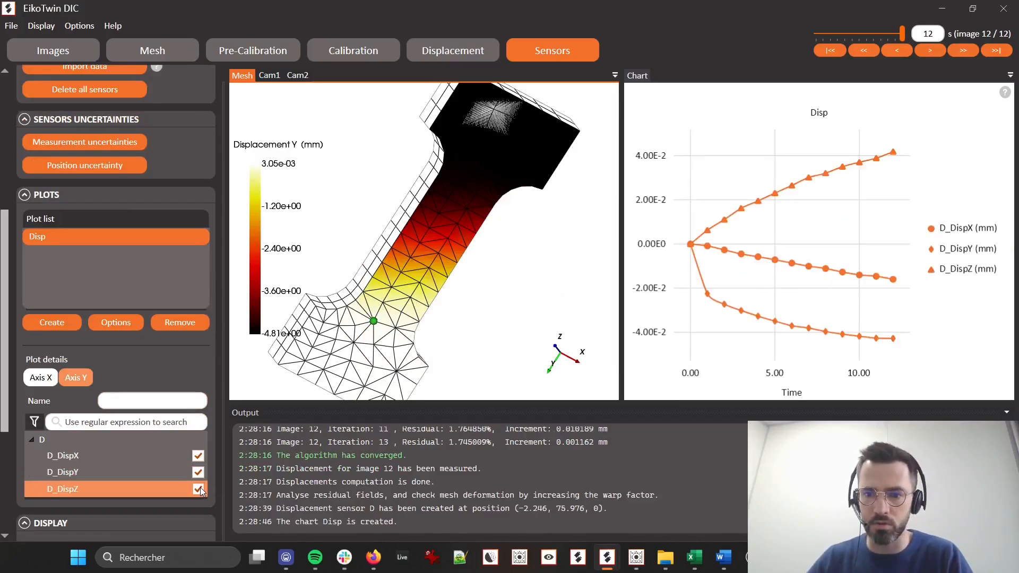
{"action": "middle_click_drag", "start_coordinate": [484, 326], "coordinate": [564, 285]}
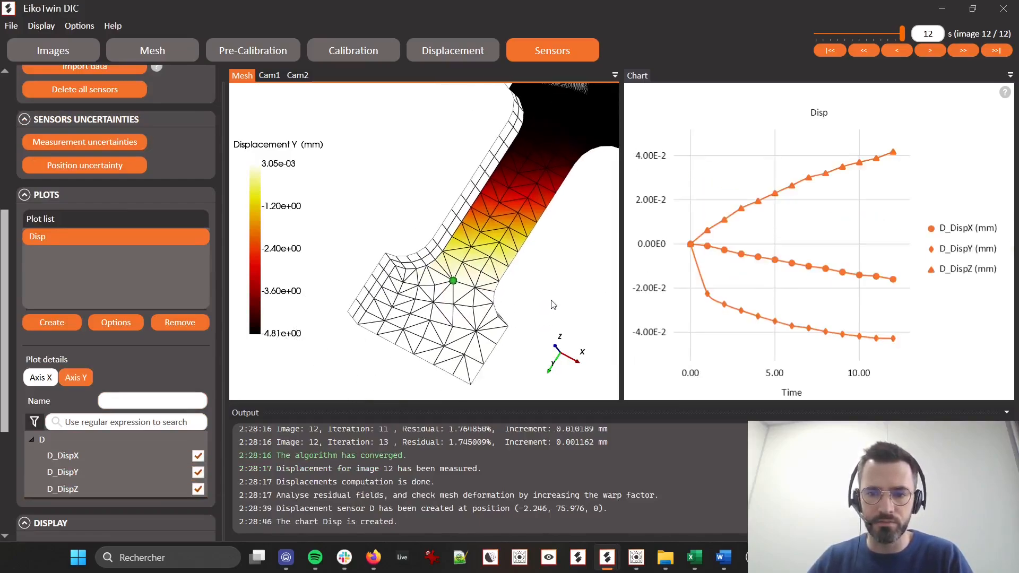
{"action": "scroll", "coordinate": [553, 302], "scroll_direction": "down", "scroll_amount": 1}
{"action": "mouse_move", "coordinate": [552, 246]}
{"action": "left_mouse_down"}
{"action": "mouse_move", "coordinate": [530, 263]}
{"action": "mouse_move", "coordinate": [567, 243]}
{"action": "mouse_move", "coordinate": [554, 251]}
{"action": "left_mouse_up"}
{"action": "middle_click_drag", "start_coordinate": [542, 239], "coordinate": [517, 250]}
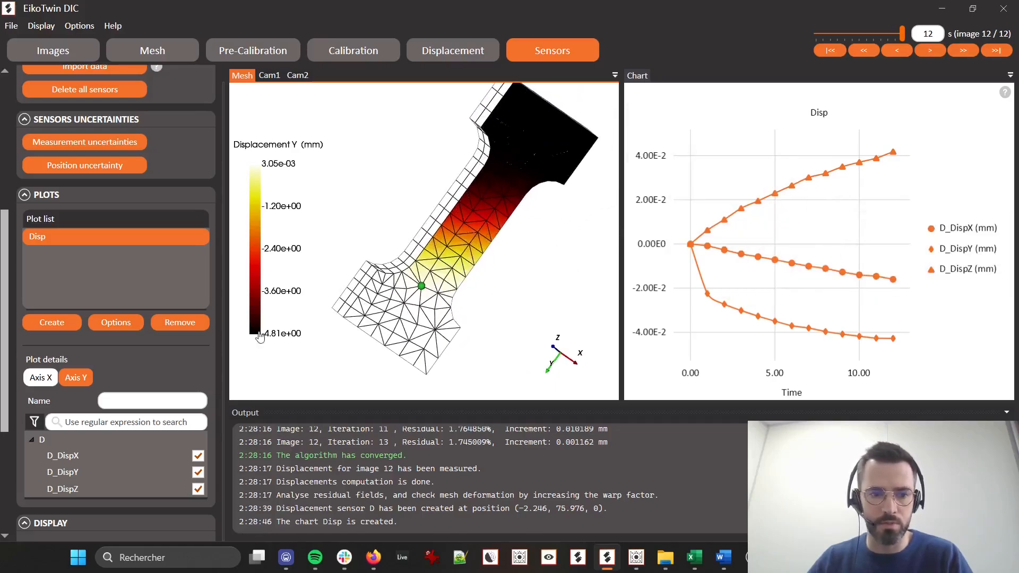
Create a Strain sensor named Strain_gauge by mouse-click selection at the mesh node at (-3.331, 50.002, 0)
{"action": "left_click", "coordinate": [32, 441]}
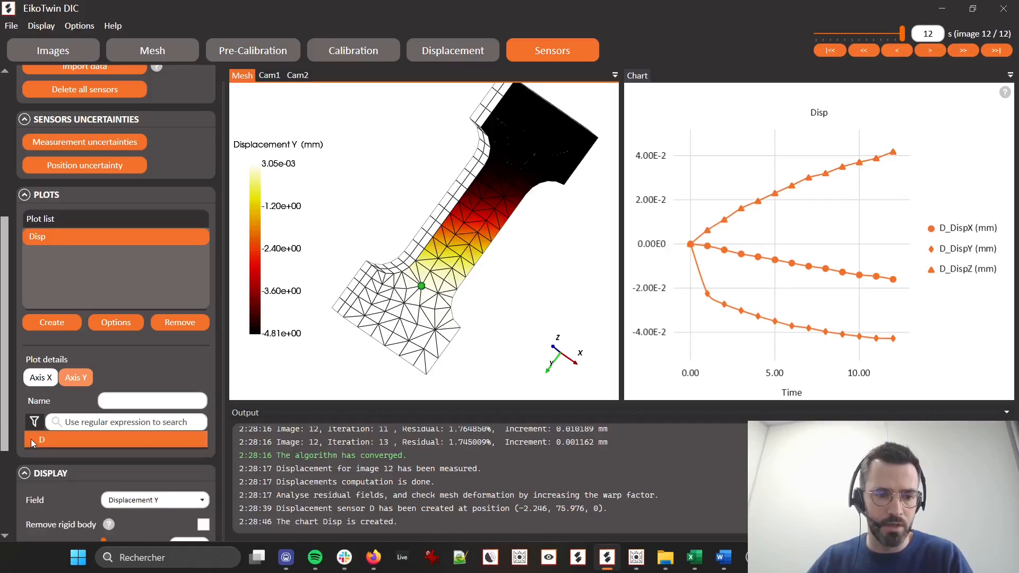
{"action": "scroll", "coordinate": [98, 186], "scroll_direction": "up", "scroll_amount": 3}
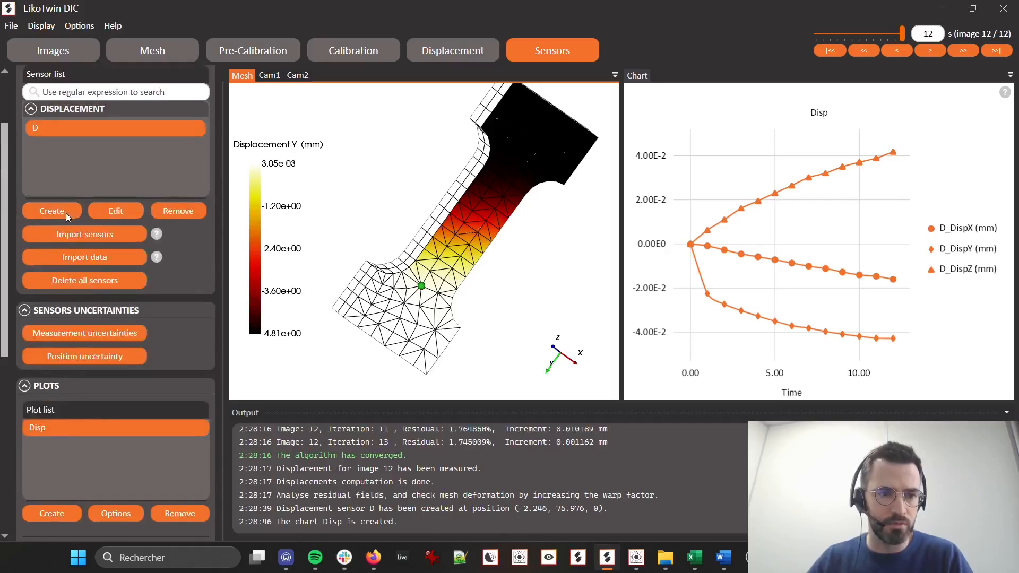
{"action": "left_click", "coordinate": [52, 211]}
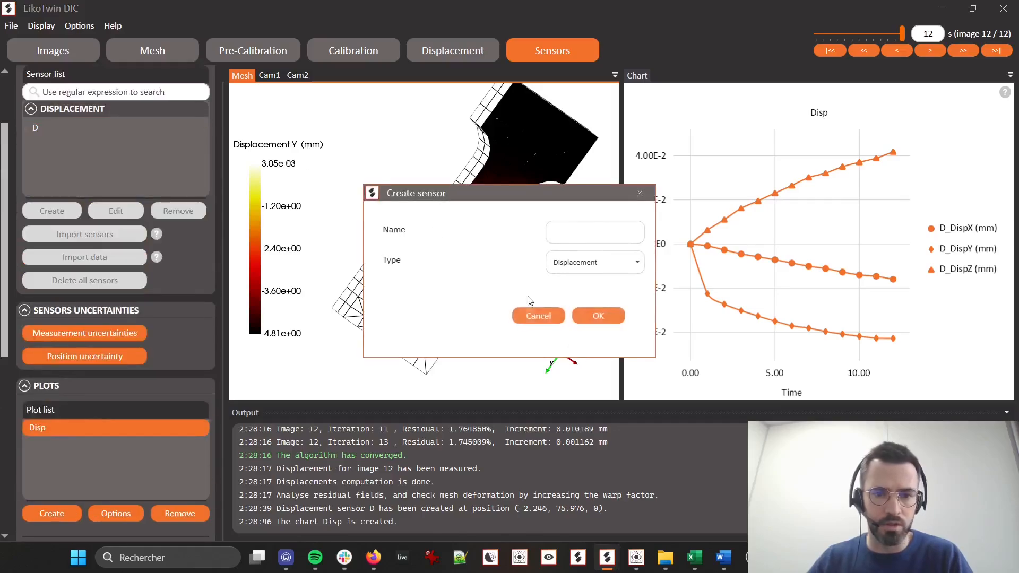
{"action": "left_click", "coordinate": [589, 272]}
{"action": "left_click", "coordinate": [600, 291]}
{"action": "left_click", "coordinate": [579, 232]}
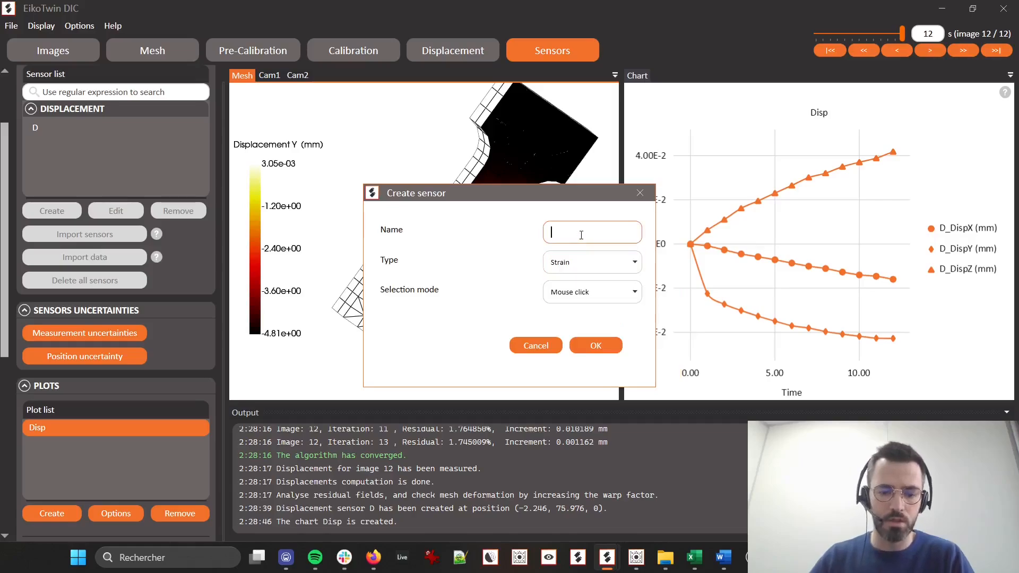
{"action": "type", "text": "Strainègauge"}
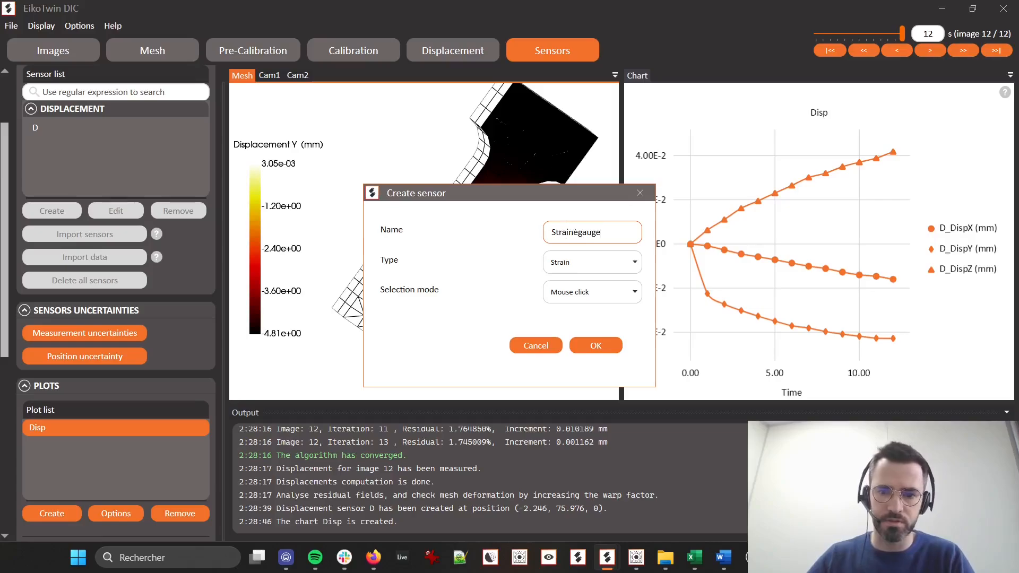
{"action": "key", "text": "BackSpace"}
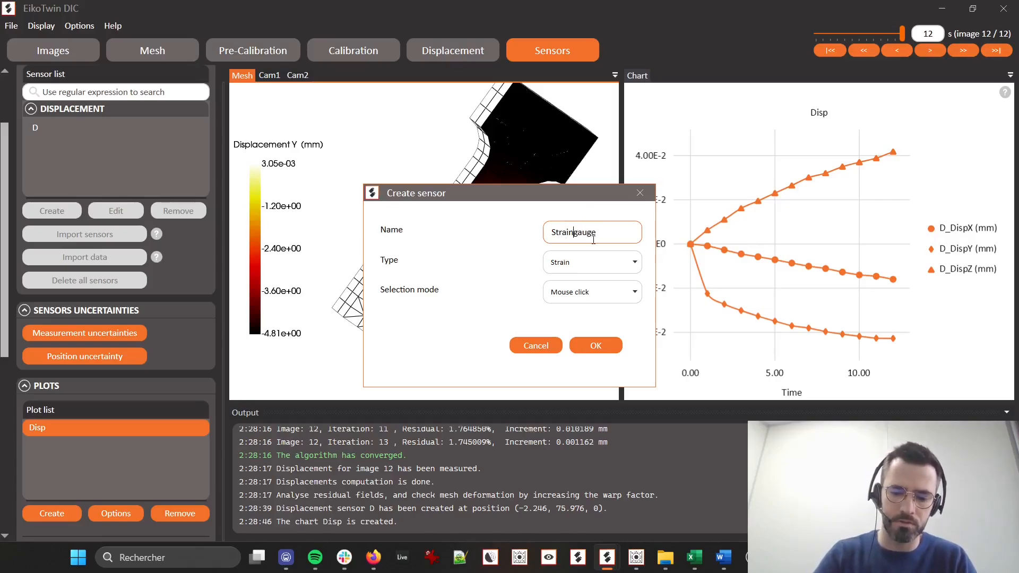
{"action": "key", "text": "BackSpace"}
{"action": "type", "text": "_"}
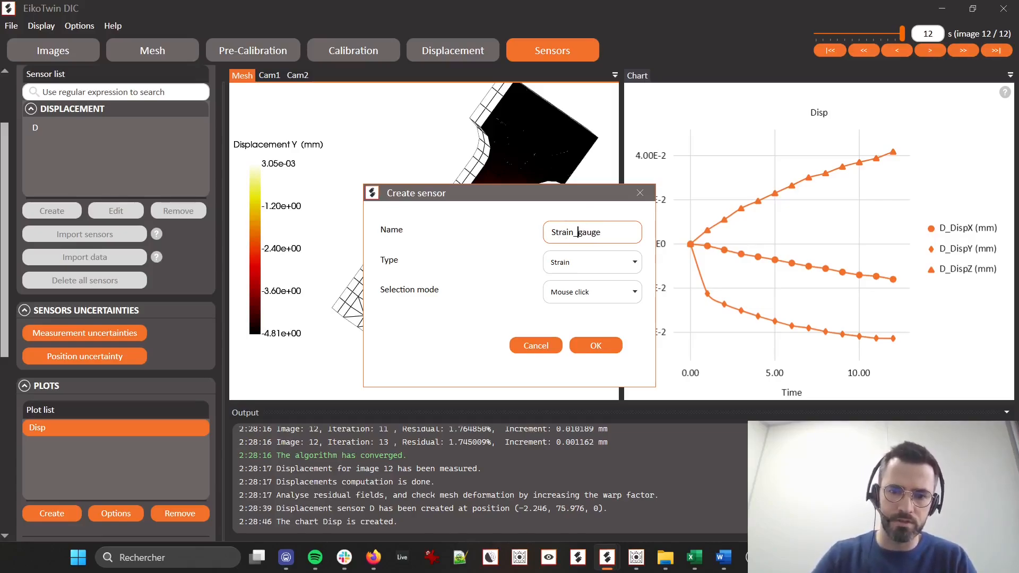
{"action": "left_click", "coordinate": [584, 344]}
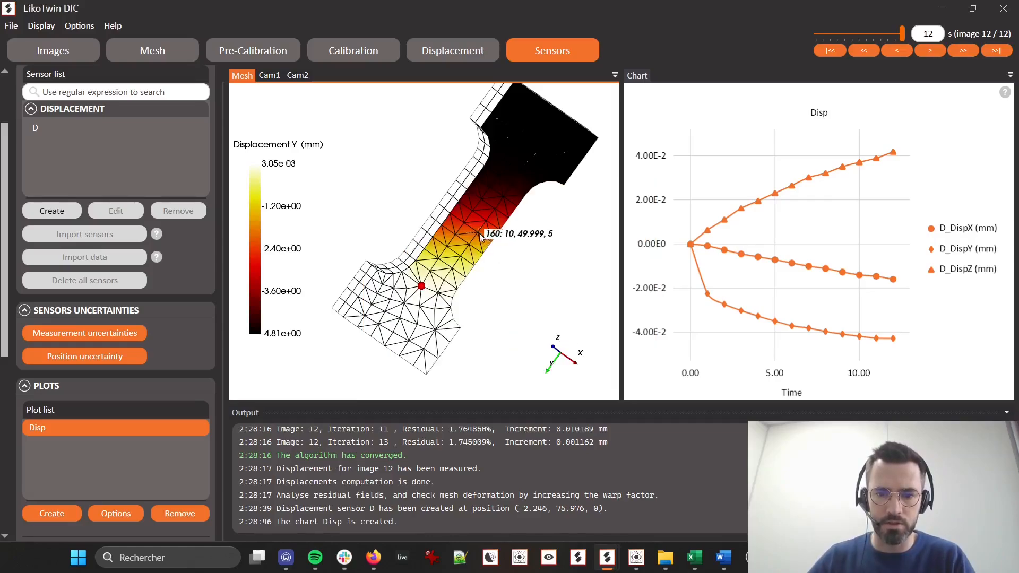
{"action": "left_click", "coordinate": [465, 228]}
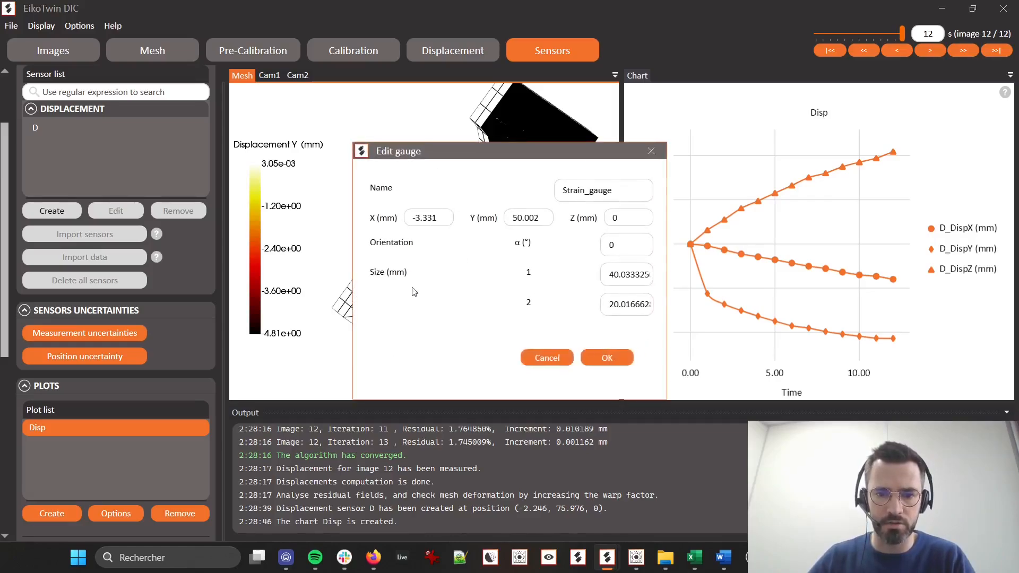
Set both size values of Strain_gauge to 5 mm and validate the gauge
{"action": "left_click_drag", "start_coordinate": [543, 145], "coordinate": [766, 167]}
{"action": "left_click", "coordinate": [839, 297]}
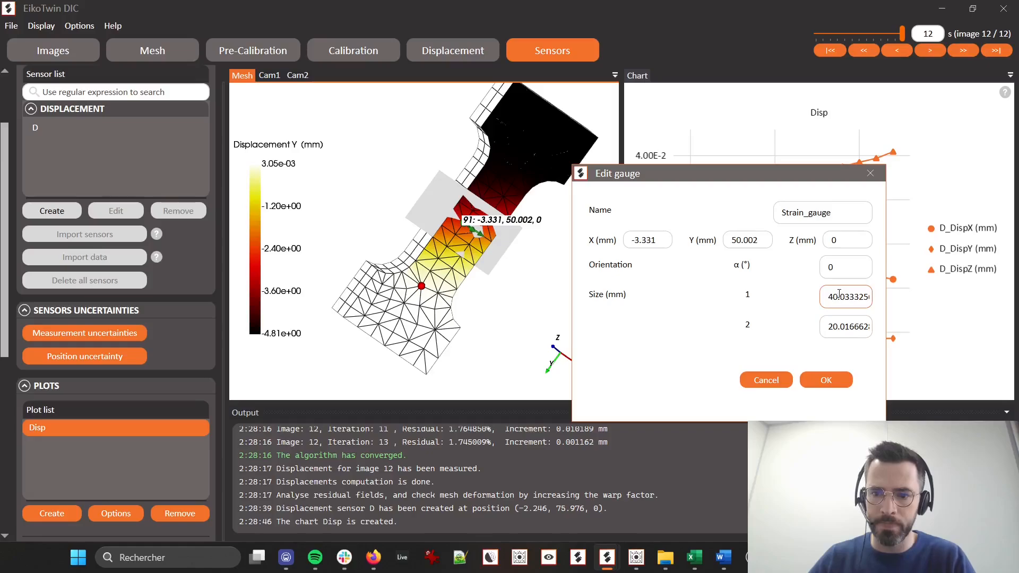
{"action": "double_click", "coordinate": [839, 295]}
{"action": "type", "text": "5"}
{"action": "key", "text": "Tab"}
{"action": "type", "text": "5"}
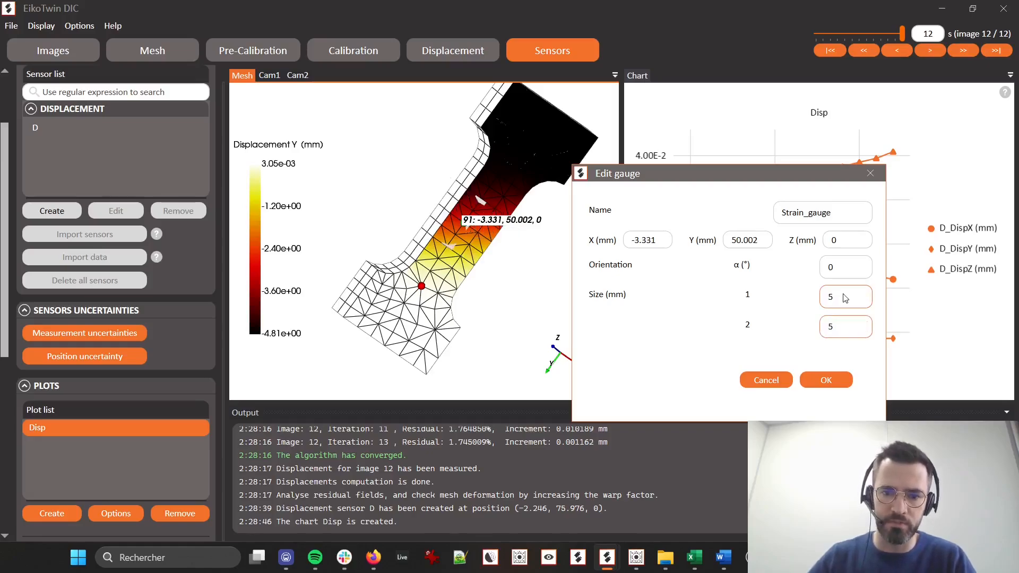
{"action": "key", "text": "Tab"}
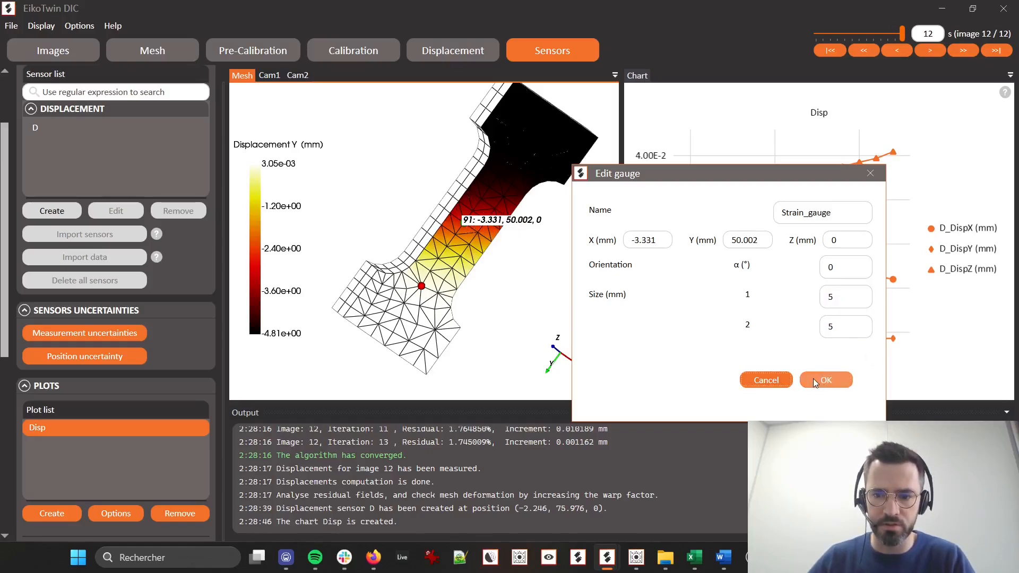
{"action": "left_click", "coordinate": [825, 381]}
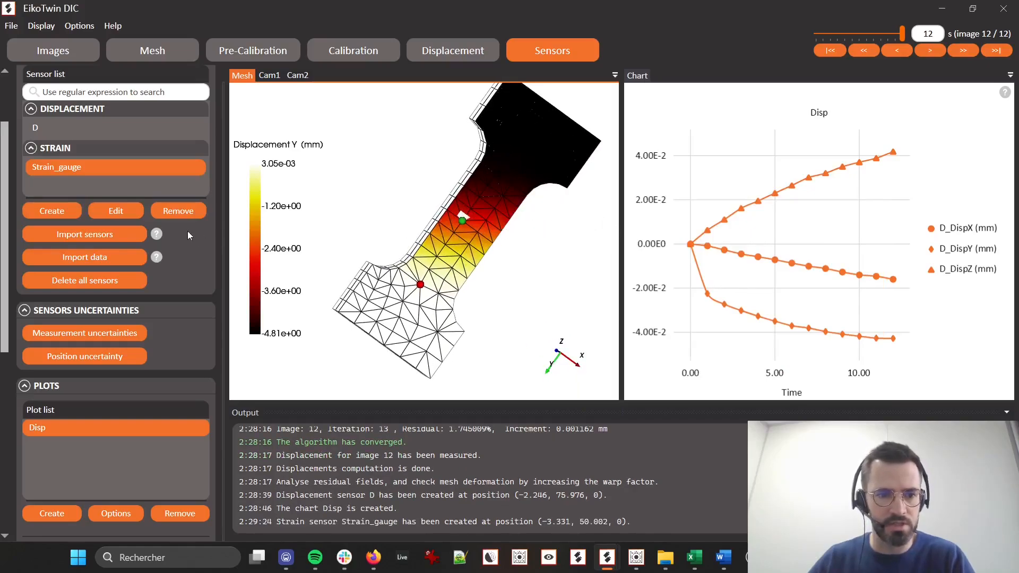
Create a sensor-type chart named Strain
{"action": "scroll", "coordinate": [196, 330], "scroll_direction": "down", "scroll_amount": 3}
{"action": "left_click", "coordinate": [58, 354]}
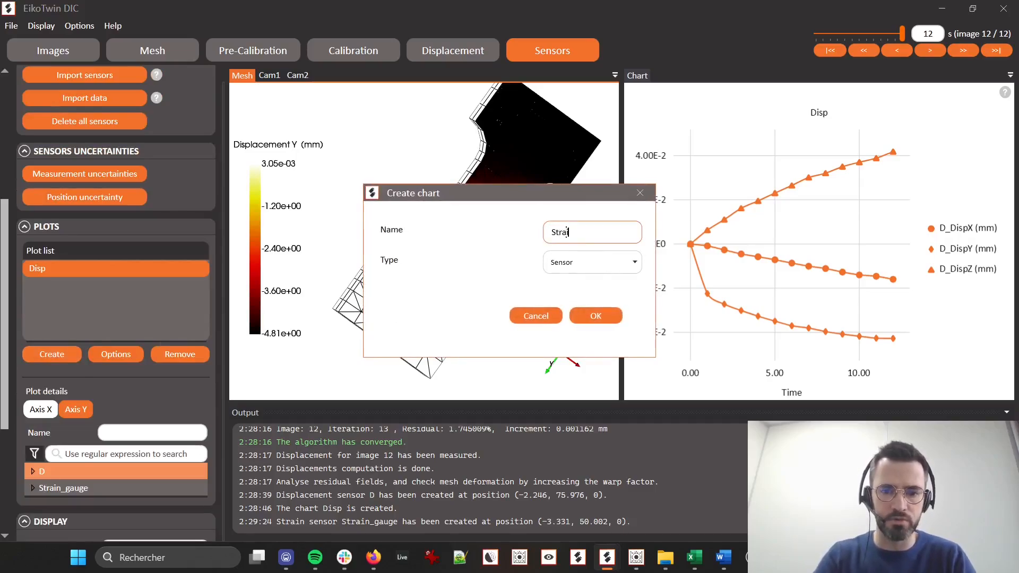
{"action": "left_click", "coordinate": [596, 316]}
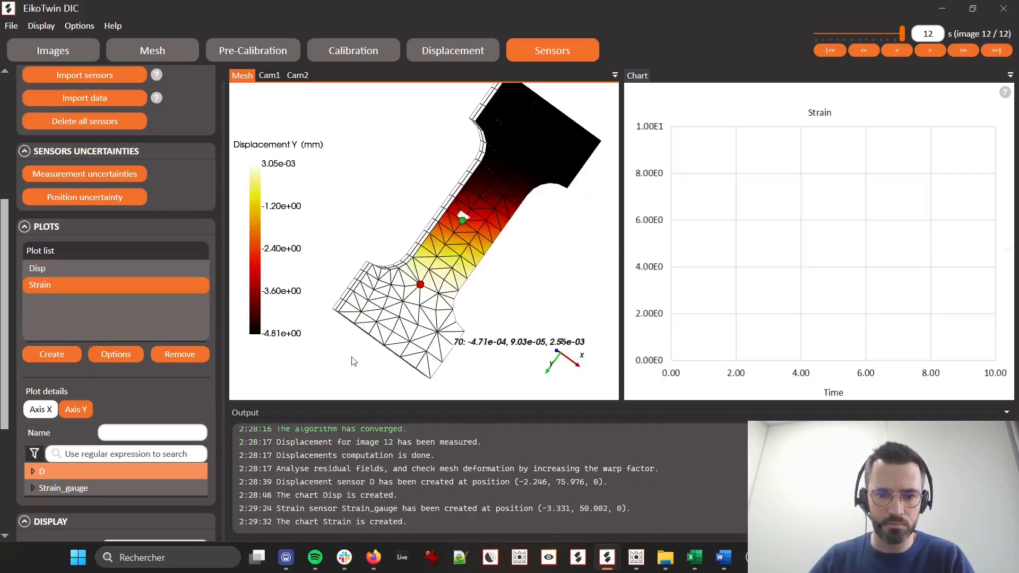
Plot Strain_gauge's Eps11, Eps22 and Eps12 strains on the Y axis of the Strain chart
{"action": "scroll", "coordinate": [38, 394], "scroll_direction": "down", "scroll_amount": 2}
{"action": "left_click", "coordinate": [38, 394]}
{"action": "left_click", "coordinate": [33, 392]}
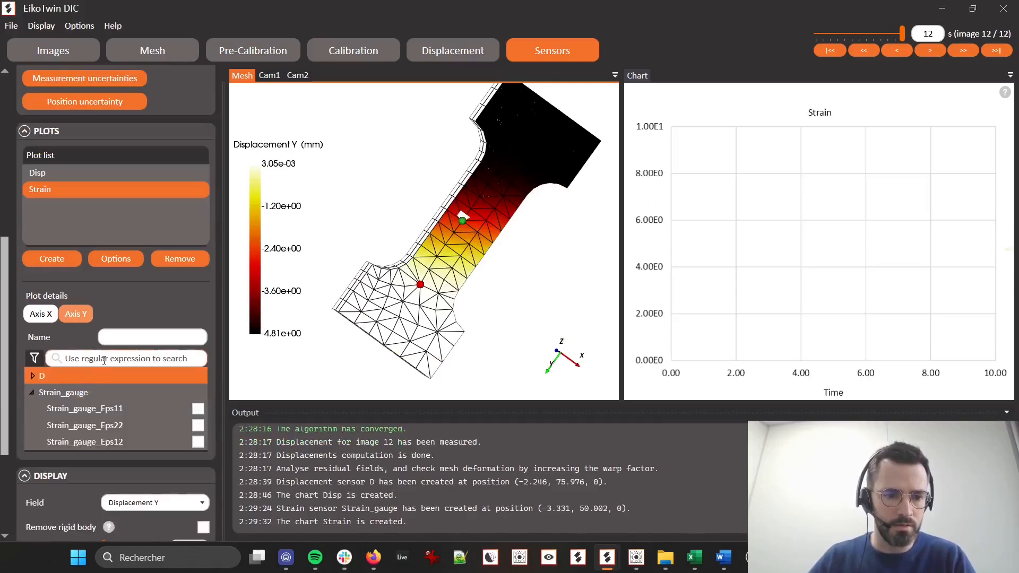
{"action": "scroll", "coordinate": [117, 387], "scroll_direction": "down", "scroll_amount": 1}
{"action": "left_click", "coordinate": [198, 377]}
{"action": "left_click", "coordinate": [198, 394]}
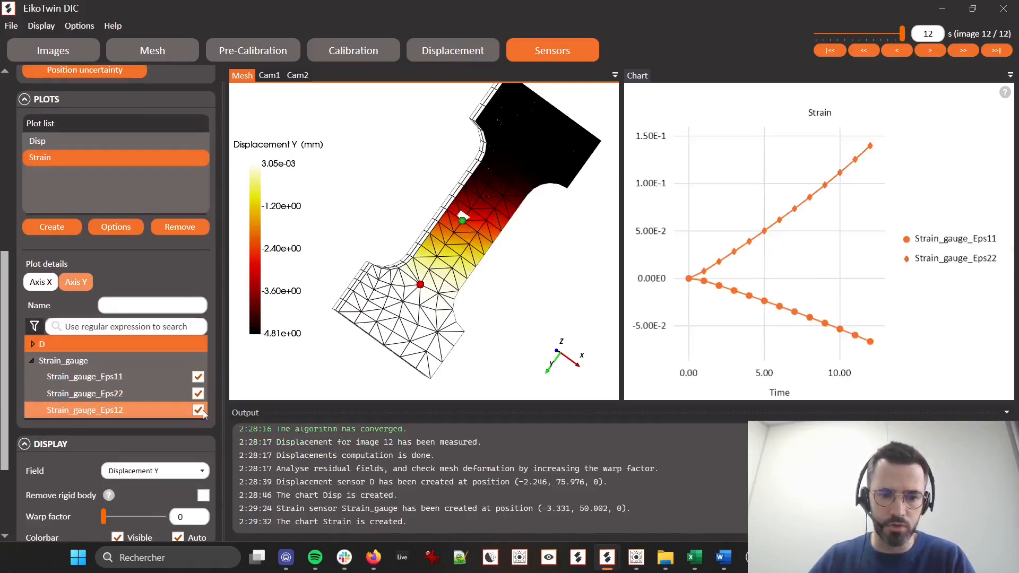
{"action": "left_click", "coordinate": [198, 410]}
{"action": "mouse_move", "coordinate": [806, 215]}
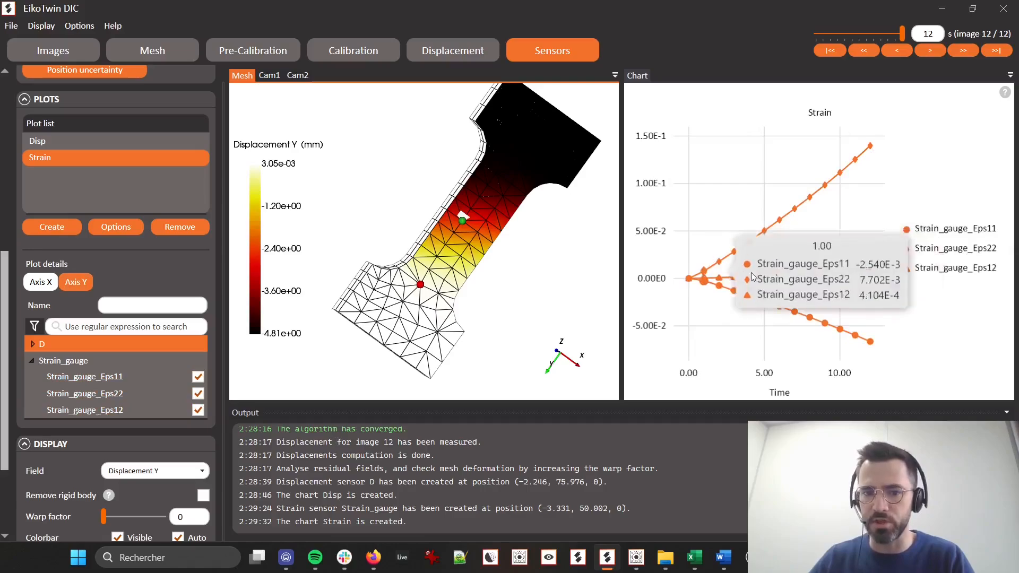
Review the sensor types available for a new sensor, then close the dialog without creating one
{"action": "scroll", "coordinate": [424, 241], "scroll_direction": "up", "scroll_amount": 2}
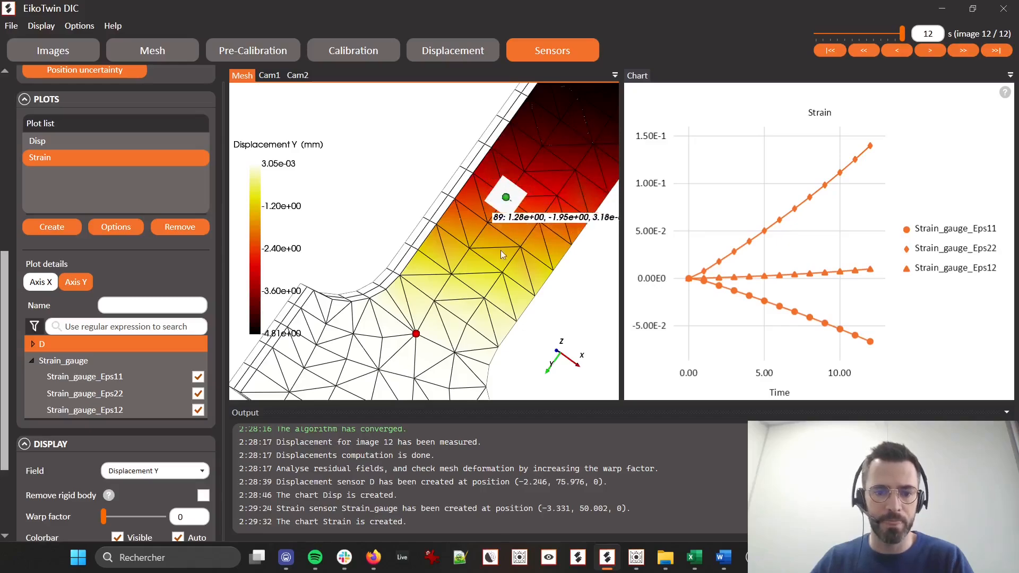
{"action": "scroll", "coordinate": [465, 335], "scroll_direction": "down", "scroll_amount": 2}
{"action": "scroll", "coordinate": [66, 167], "scroll_direction": "up", "scroll_amount": 5}
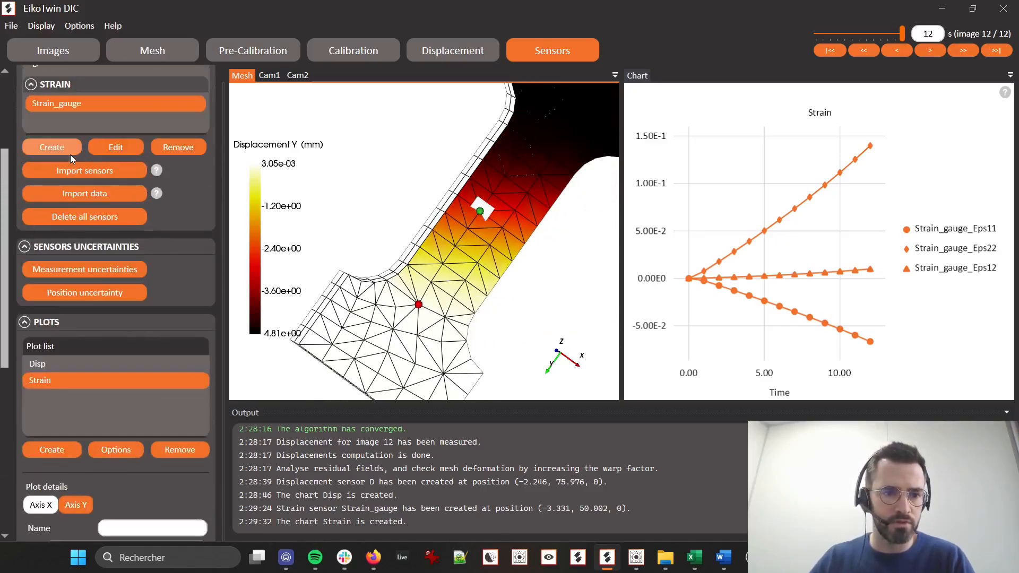
{"action": "scroll", "coordinate": [75, 173], "scroll_direction": "up", "scroll_amount": 1}
{"action": "left_click", "coordinate": [62, 179]}
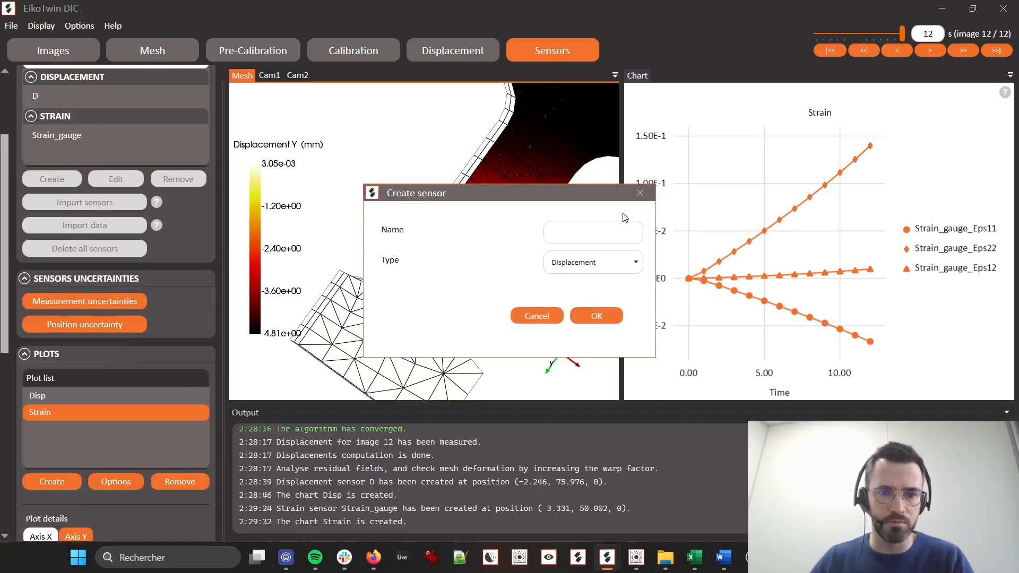
{"action": "left_click", "coordinate": [589, 262]}
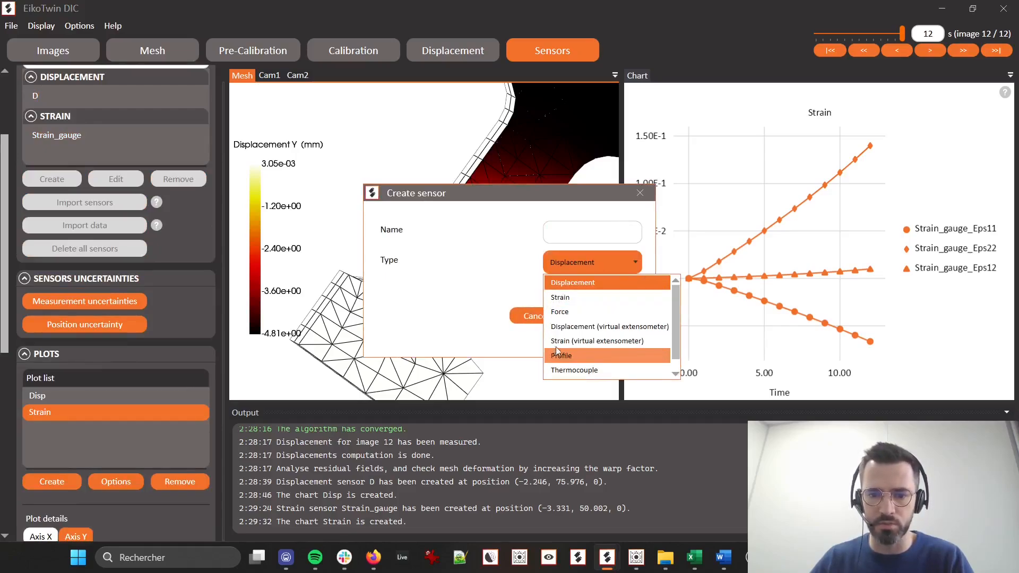
{"action": "scroll", "coordinate": [594, 318], "scroll_direction": "down", "scroll_amount": 1}
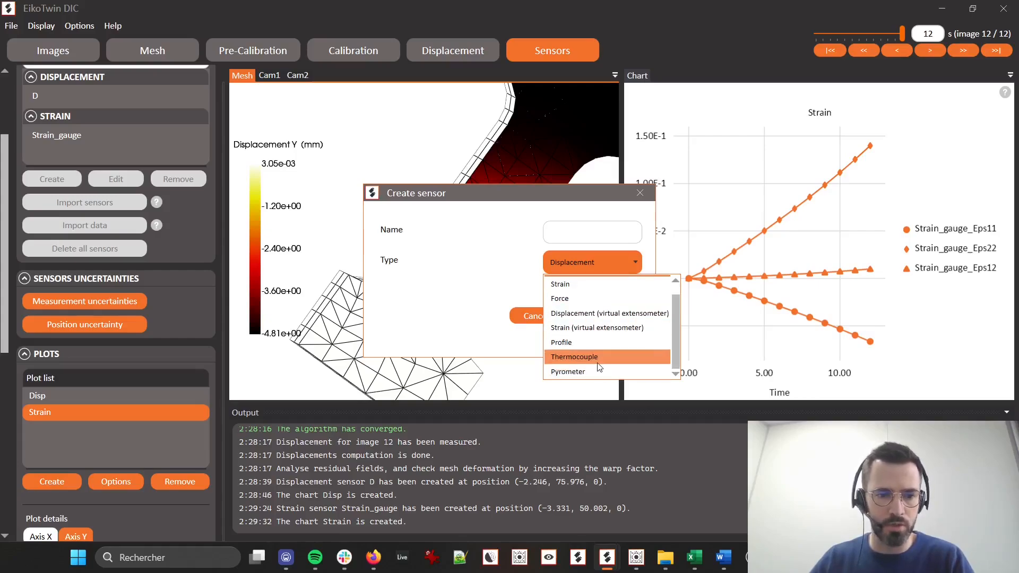
{"action": "left_click", "coordinate": [469, 256]}
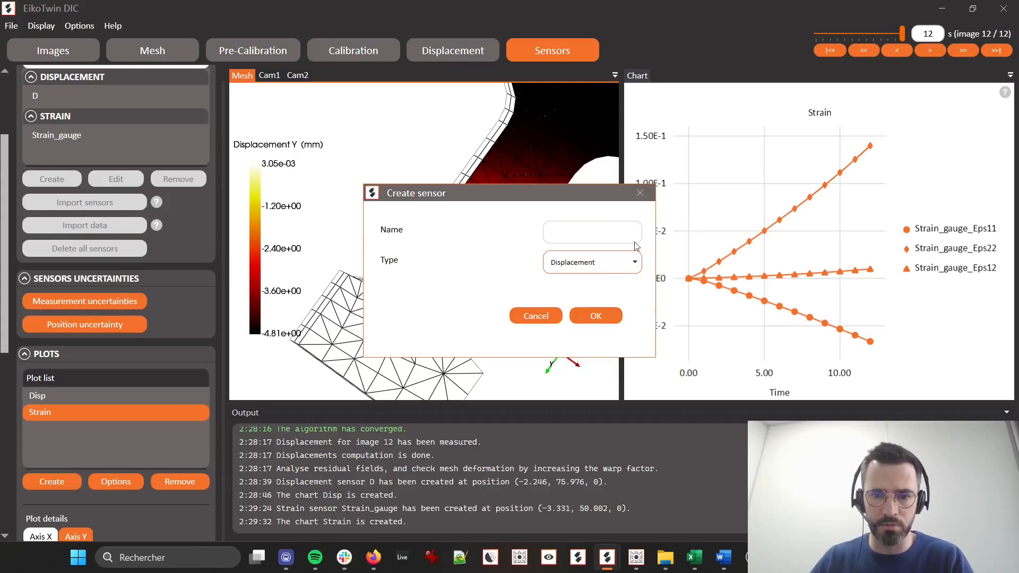
{"action": "left_click", "coordinate": [640, 194]}
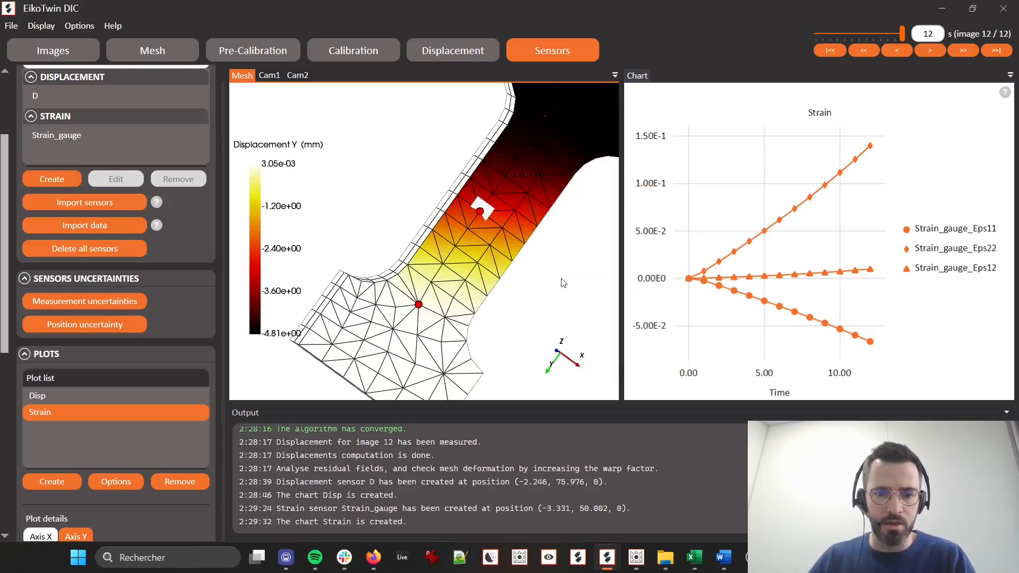
{"action": "scroll", "coordinate": [563, 282], "scroll_direction": "down", "scroll_amount": 2}
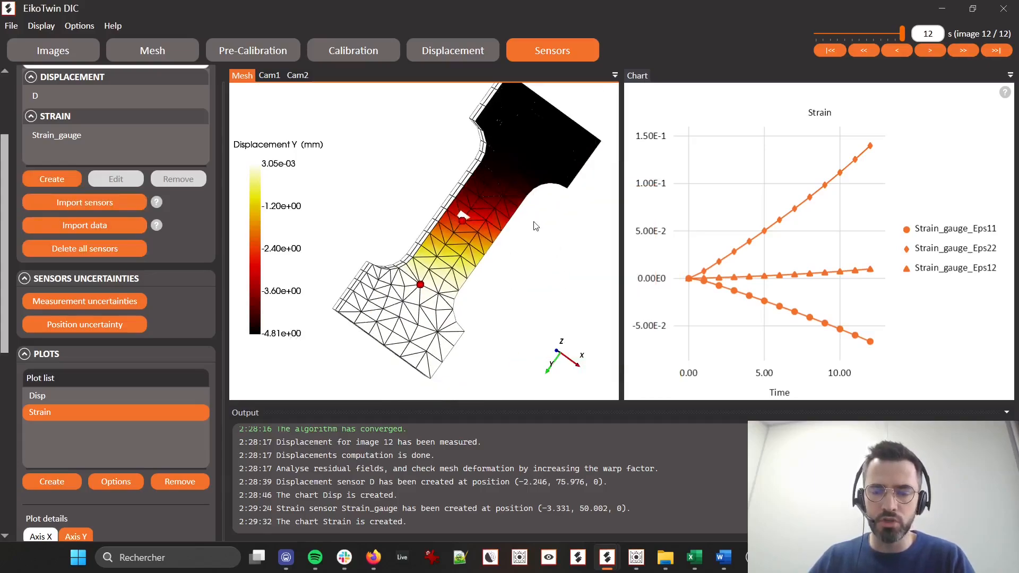
{"action": "left_click_drag", "start_coordinate": [536, 227], "coordinate": [472, 130]}
{"action": "left_click_drag", "start_coordinate": [664, 319], "coordinate": [668, 311]}
{"action": "left_click_drag", "start_coordinate": [513, 201], "coordinate": [542, 275]}
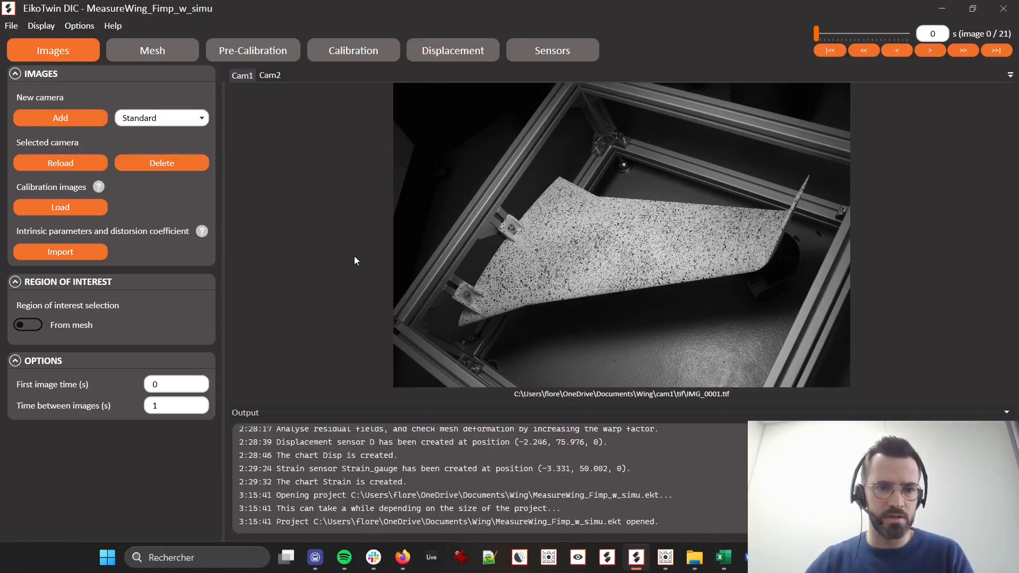
Show the wing project's displacement results on the mesh at the last image of the series, image 21
{"action": "left_click", "coordinate": [447, 49]}
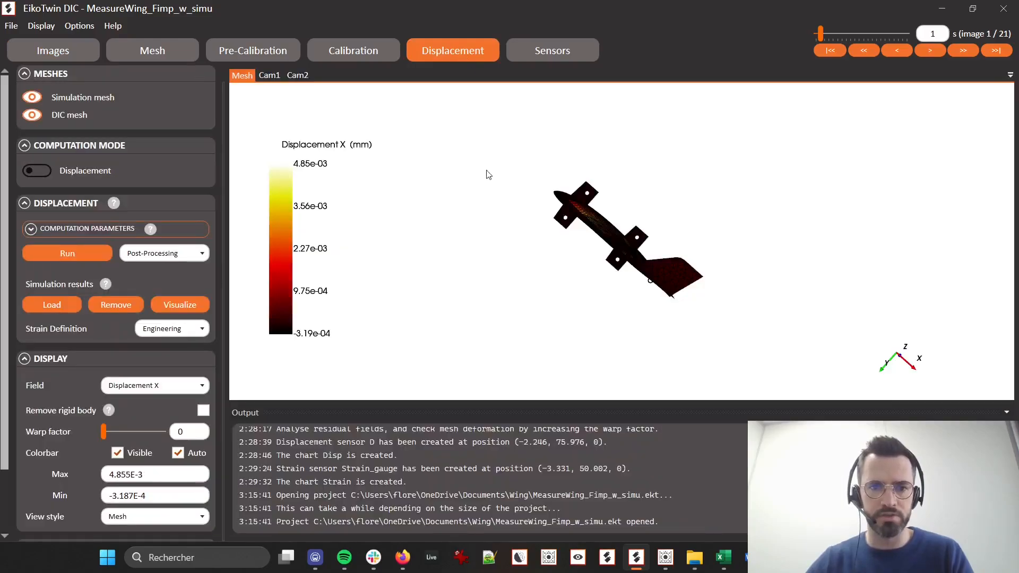
{"action": "left_click_drag", "start_coordinate": [597, 317], "coordinate": [635, 225]}
{"action": "middle_click_drag", "start_coordinate": [671, 206], "coordinate": [661, 263]}
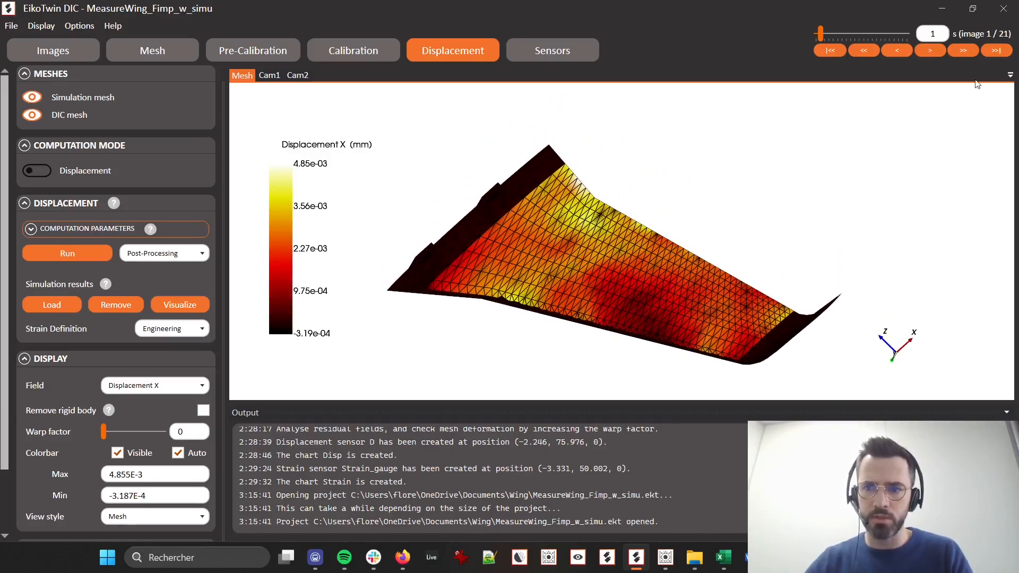
{"action": "left_click", "coordinate": [993, 51]}
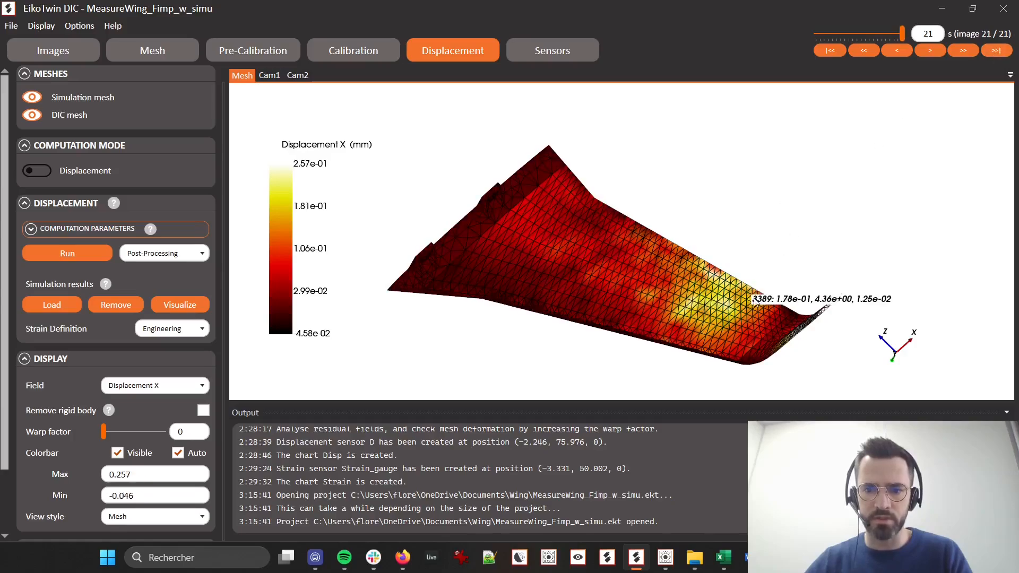
{"action": "left_click_drag", "start_coordinate": [653, 299], "coordinate": [774, 278]}
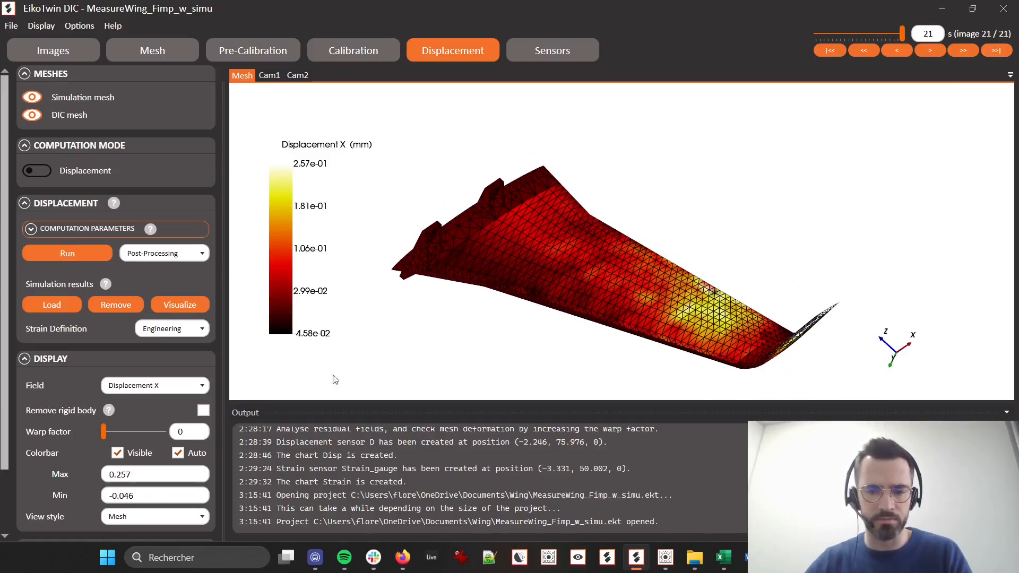
Display the Displacement Y field on the wing and hide the DIC mesh to view the simulation mesh alone
{"action": "left_click", "coordinate": [184, 381]}
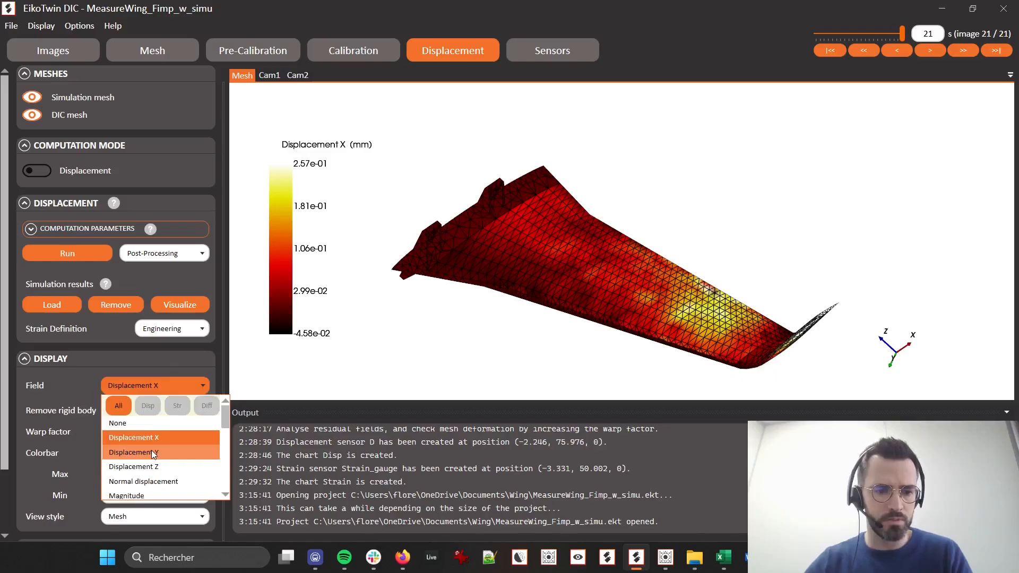
{"action": "left_click", "coordinate": [154, 451]}
{"action": "mouse_move", "coordinate": [588, 393]}
{"action": "left_mouse_down"}
{"action": "mouse_move", "coordinate": [625, 359]}
{"action": "mouse_move", "coordinate": [594, 387]}
{"action": "left_mouse_up"}
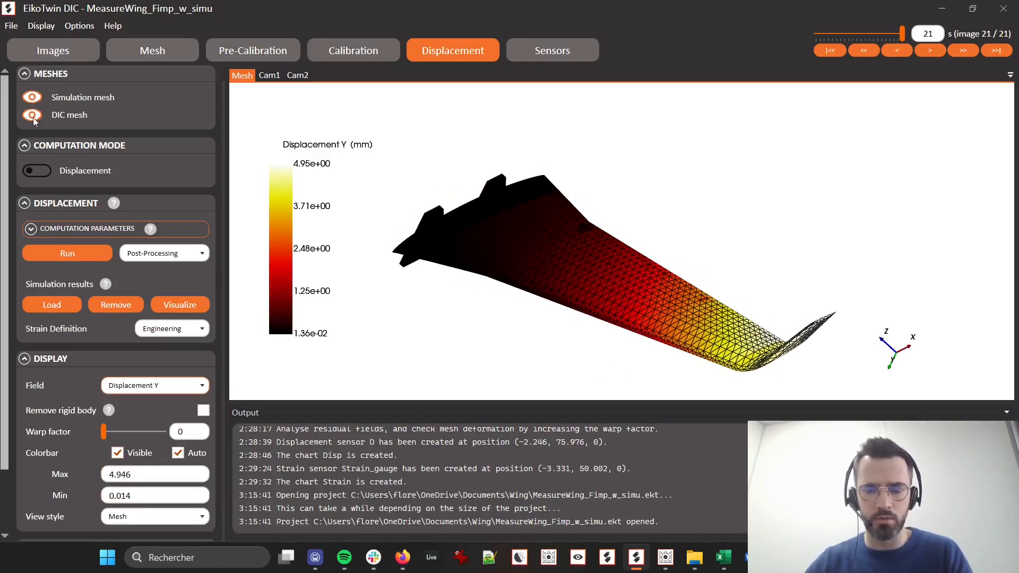
{"action": "left_click_drag", "start_coordinate": [597, 291], "coordinate": [653, 319]}
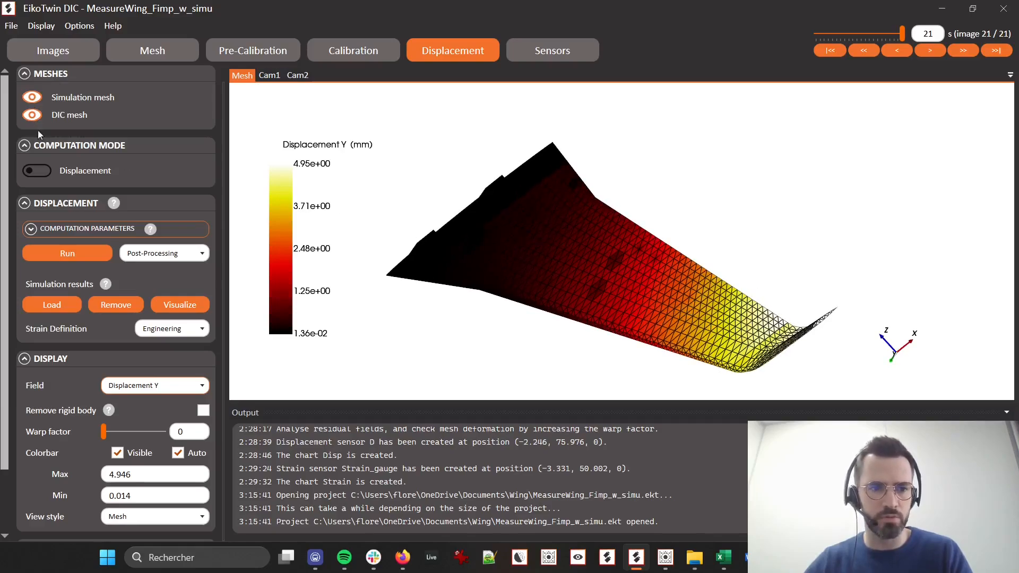
{"action": "left_click", "coordinate": [28, 115]}
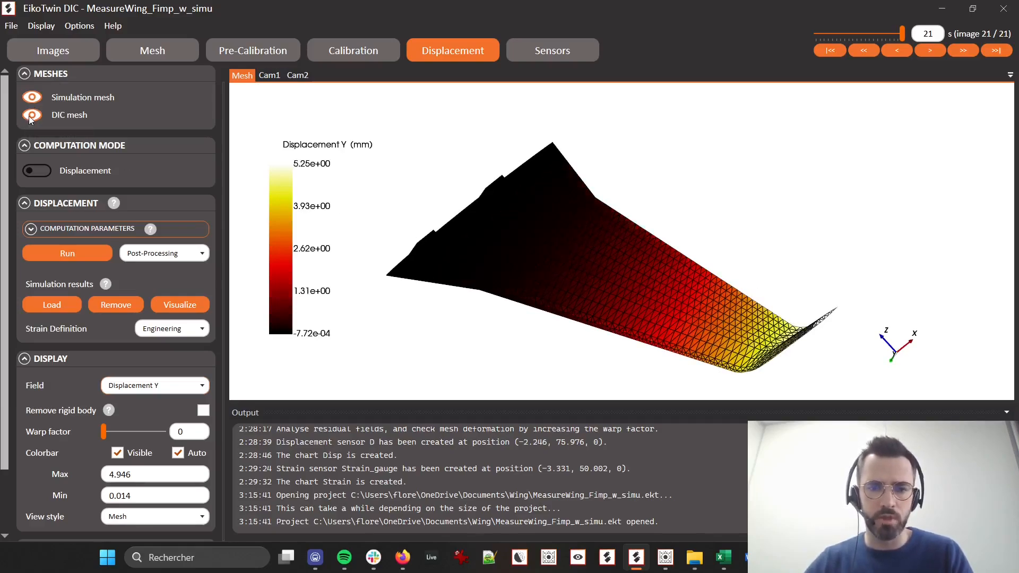
Hide the simulation mesh to view the measured Displacement Y field on the DIC mesh alone
{"action": "left_click", "coordinate": [31, 114]}
{"action": "left_click", "coordinate": [29, 116]}
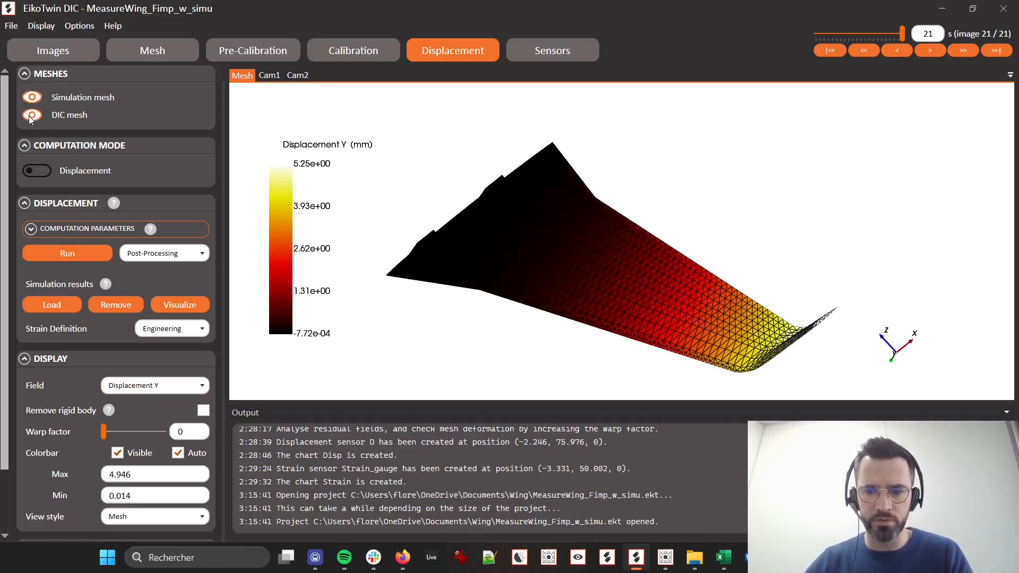
{"action": "left_click", "coordinate": [29, 116]}
{"action": "left_click", "coordinate": [31, 98]}
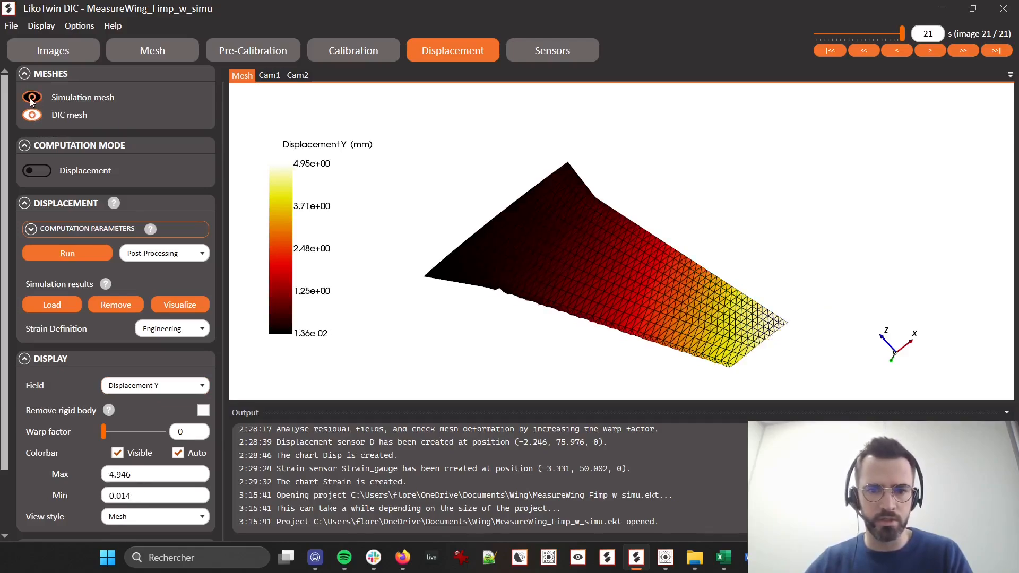
{"action": "left_click_drag", "start_coordinate": [608, 296], "coordinate": [637, 281]}
Show the simulation mesh together with the DIC mesh in the mesh setup to compare the wing areas they cover
{"action": "left_click", "coordinate": [151, 50]}
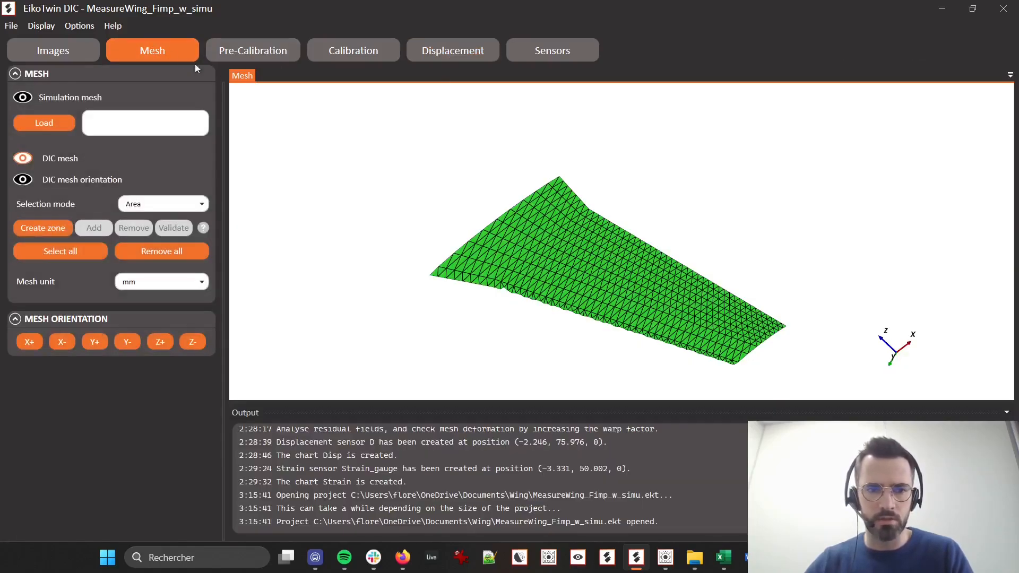
{"action": "left_click", "coordinate": [27, 99]}
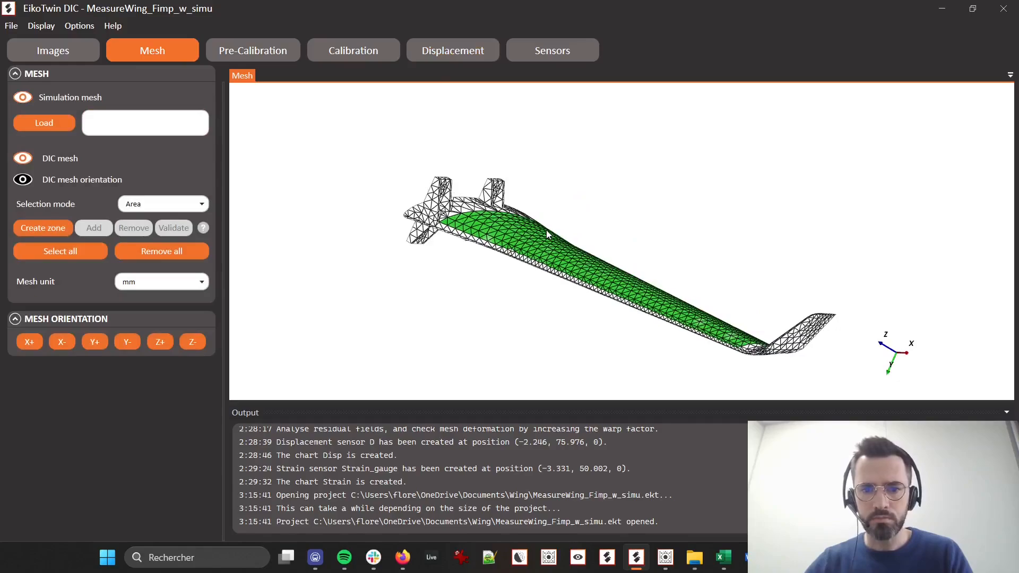
{"action": "left_click_drag", "start_coordinate": [541, 291], "coordinate": [518, 292]}
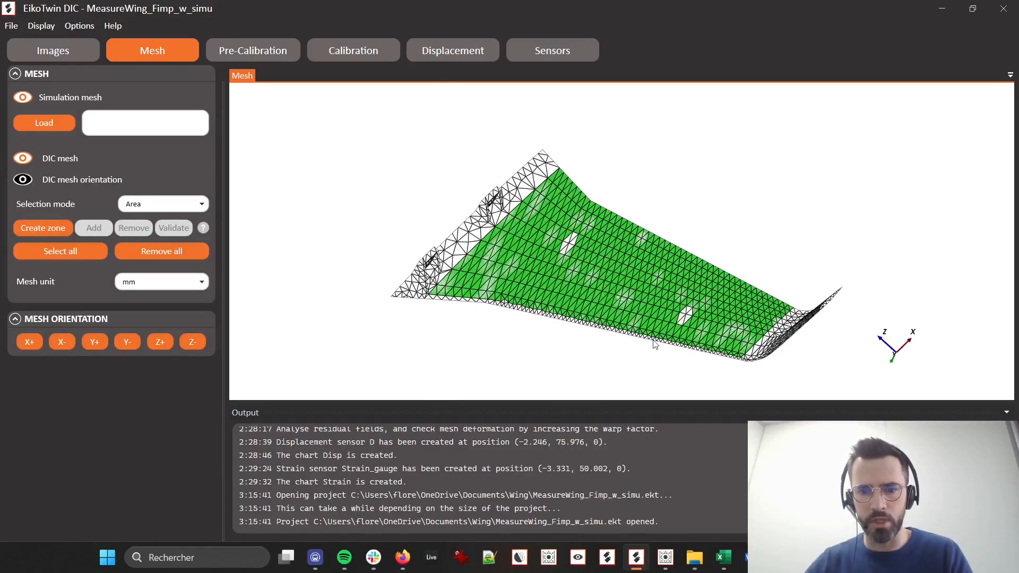
Return to the displacement results, display the Displacement Y field and hide the DIC mesh to inspect the simulated field
{"action": "left_click", "coordinate": [457, 59]}
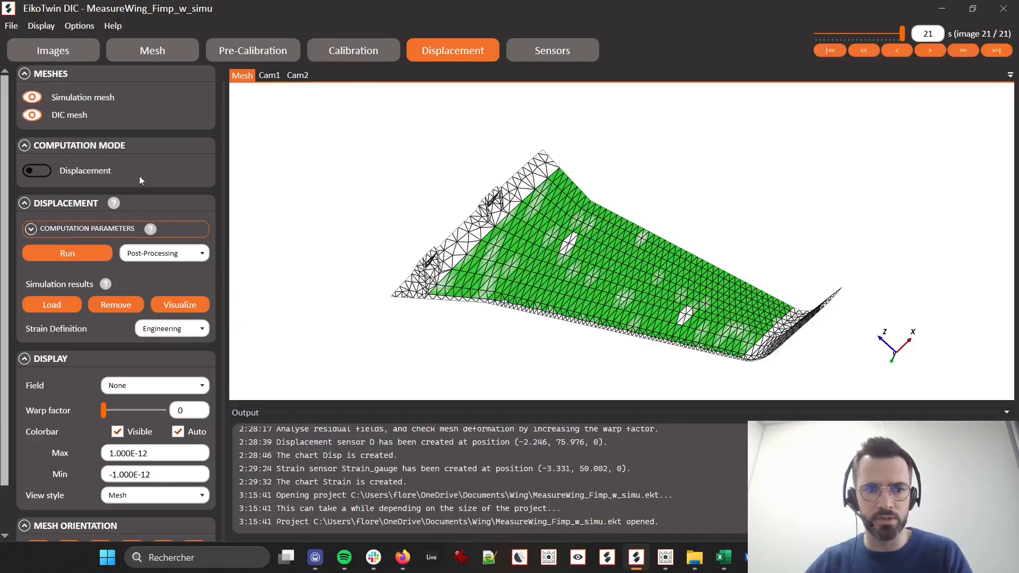
{"action": "left_click", "coordinate": [171, 384]}
{"action": "left_click", "coordinate": [151, 453]}
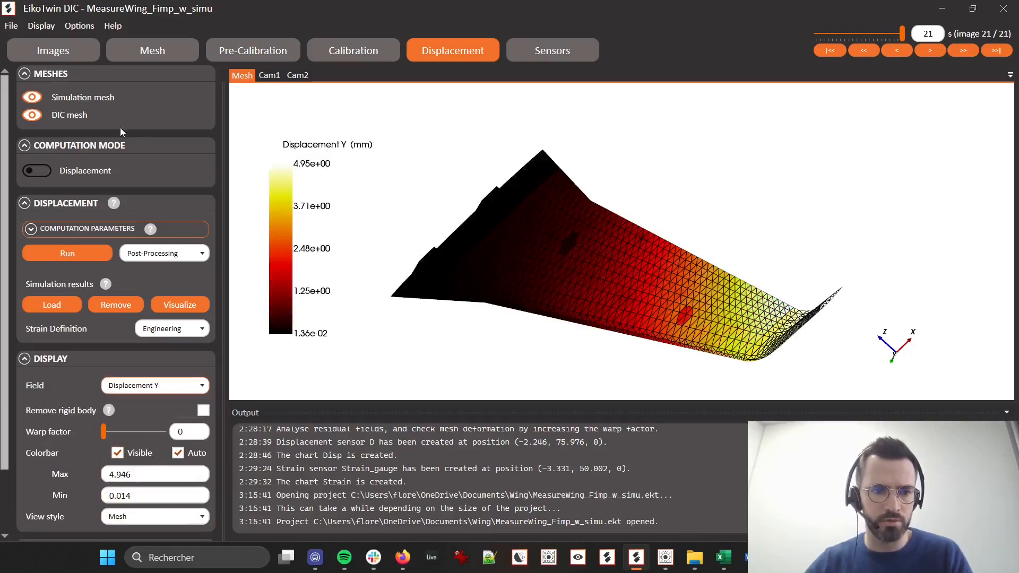
{"action": "left_click", "coordinate": [31, 116]}
{"action": "left_click_drag", "start_coordinate": [559, 242], "coordinate": [591, 265]}
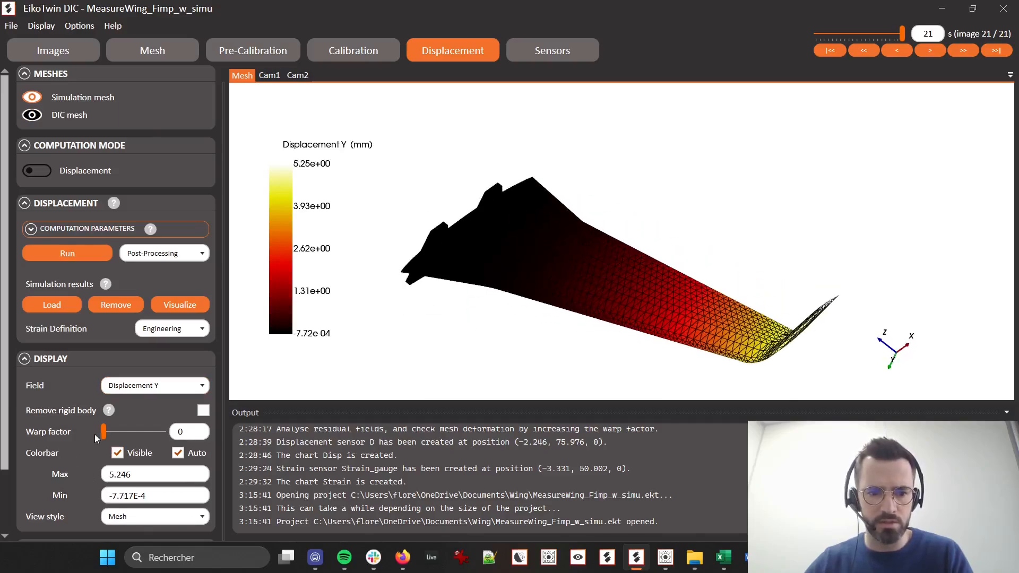
{"action": "mouse_move", "coordinate": [104, 433]}
{"action": "left_mouse_down"}
{"action": "mouse_move", "coordinate": [129, 431]}
{"action": "mouse_move", "coordinate": [96, 425]}
{"action": "left_mouse_up"}
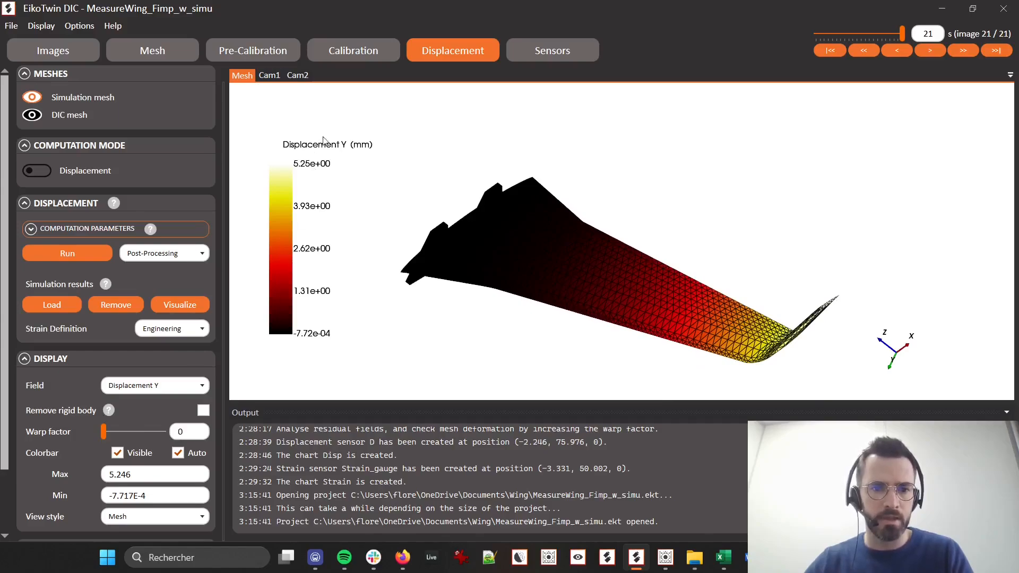
Show the DIC mesh again and display the Difference Y field to inspect the gap between measurement and simulation
{"action": "left_click", "coordinate": [32, 115]}
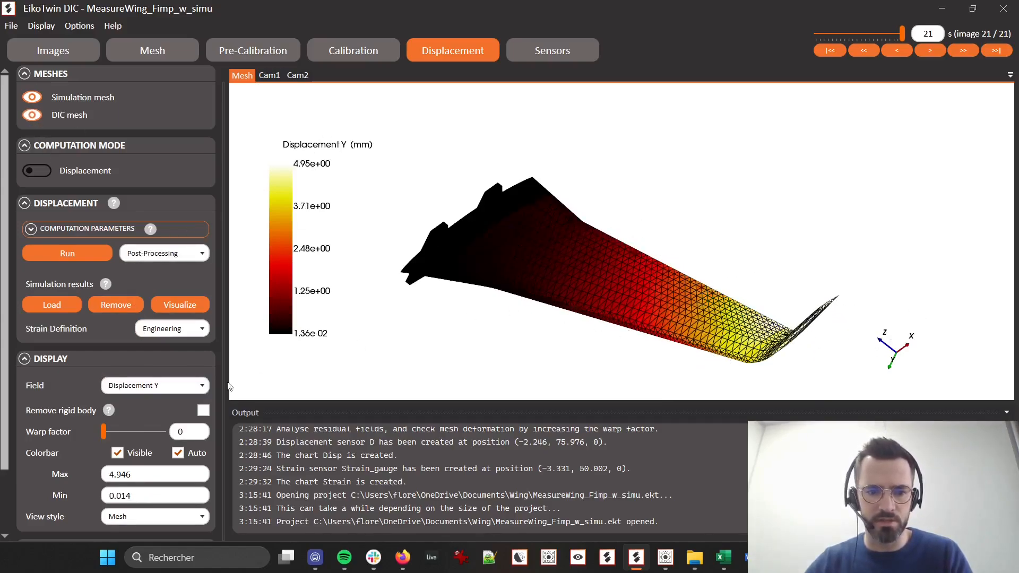
{"action": "left_click", "coordinate": [169, 385]}
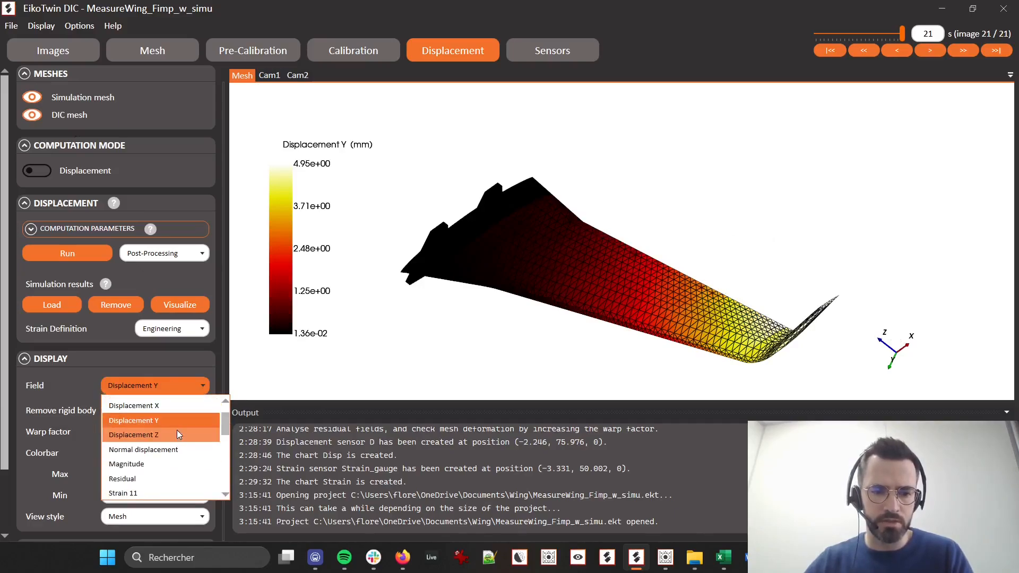
{"action": "scroll", "coordinate": [177, 434], "scroll_direction": "down", "scroll_amount": 4}
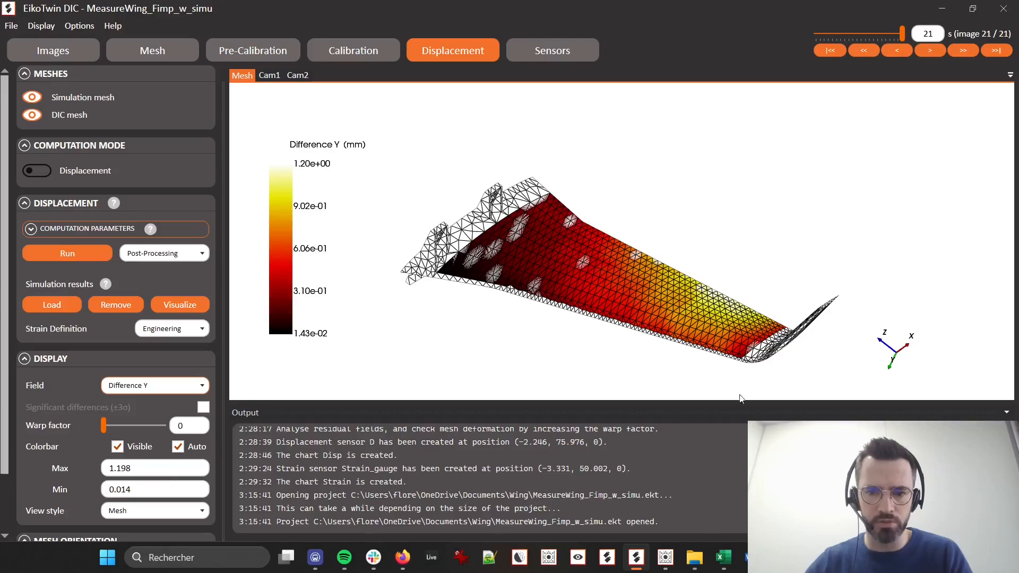
{"action": "left_click_drag", "start_coordinate": [740, 371], "coordinate": [735, 342]}
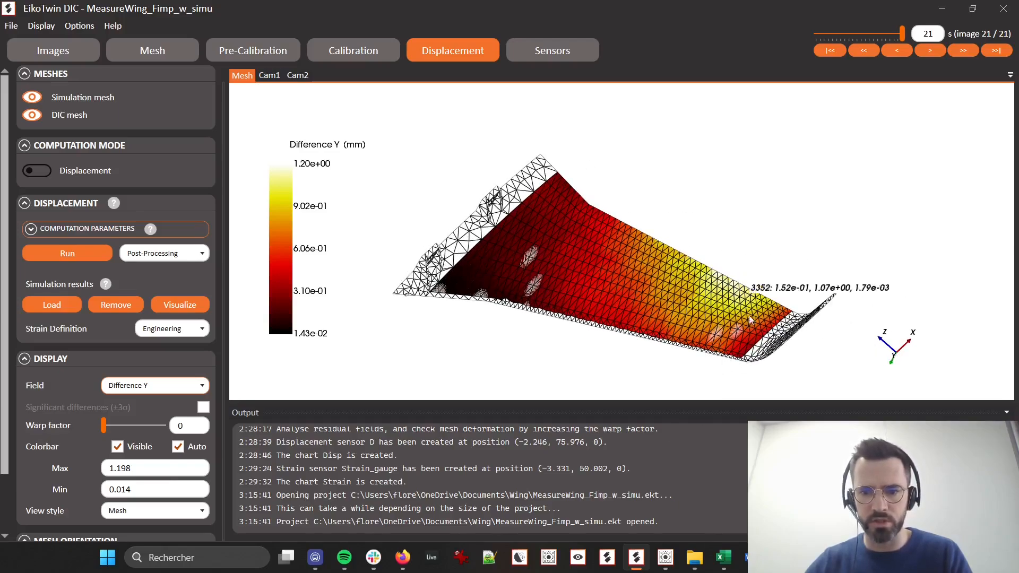
{"action": "left_click_drag", "start_coordinate": [693, 329], "coordinate": [400, 207]}
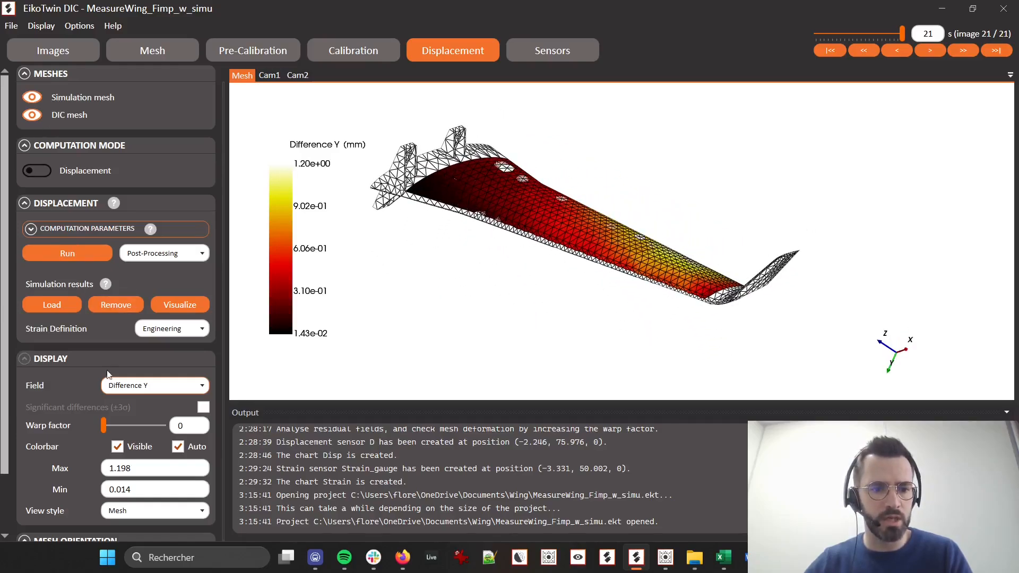
Display the Displacement Y field on both meshes and amplify the wing's deformation with a warp factor of 76
{"action": "left_click", "coordinate": [134, 386]}
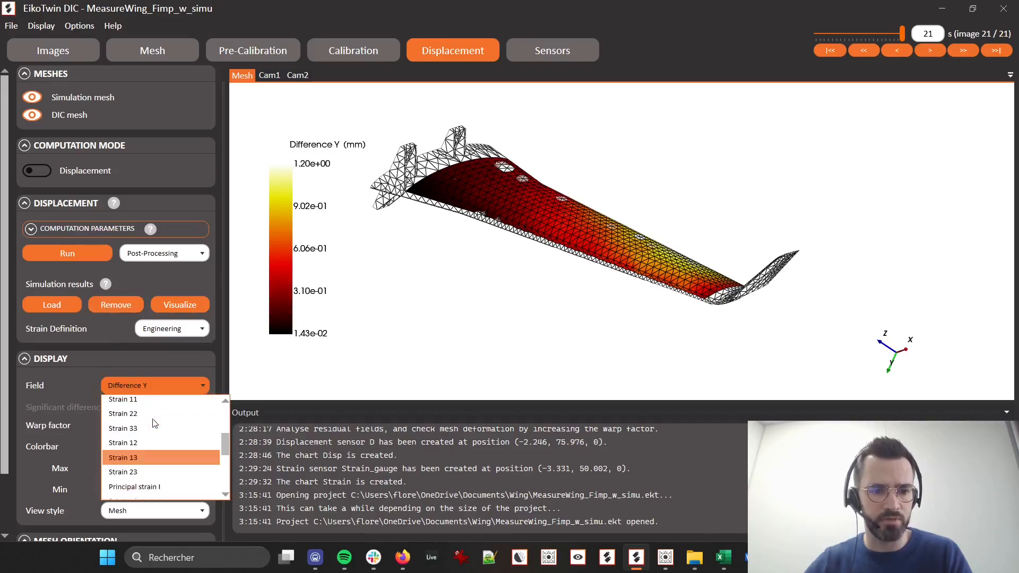
{"action": "scroll", "coordinate": [152, 419], "scroll_direction": "up", "scroll_amount": 5}
{"action": "left_click", "coordinate": [154, 452]}
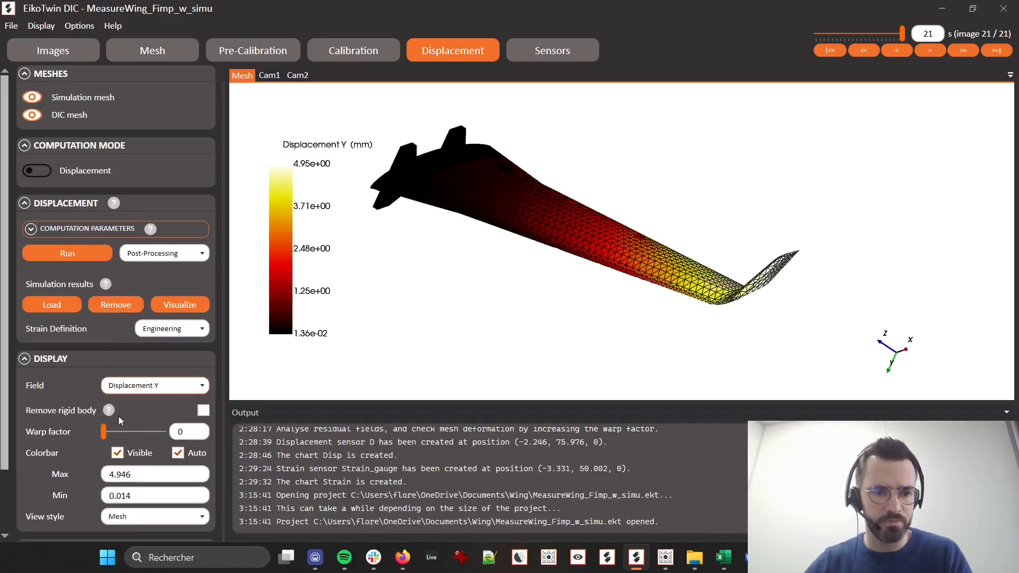
{"action": "left_click_drag", "start_coordinate": [102, 439], "coordinate": [149, 451]}
{"action": "left_click_drag", "start_coordinate": [487, 400], "coordinate": [632, 305]}
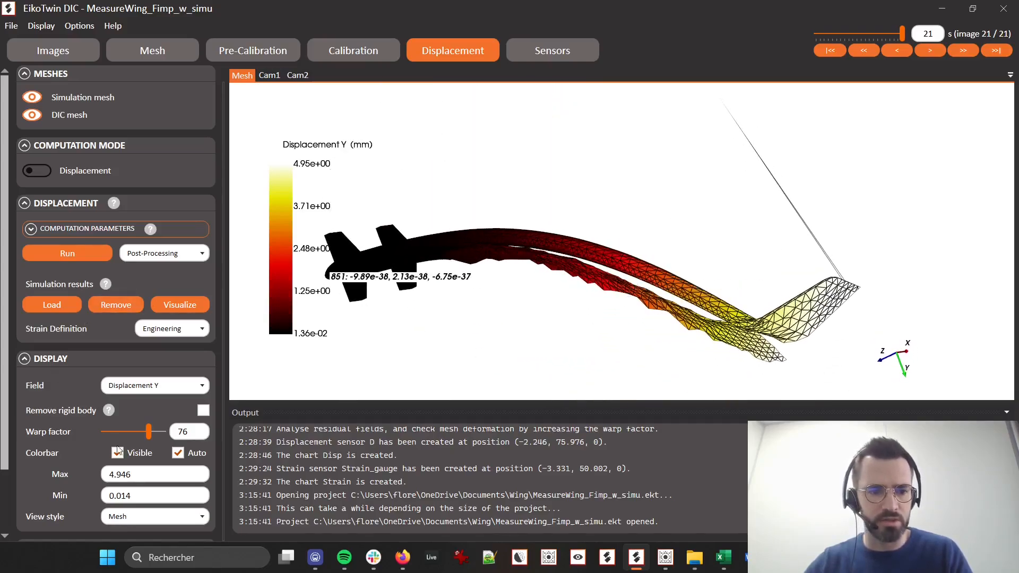
Lower the warp factor to 52 to compare the measured and simulated deformed shapes, and then remove the warping
{"action": "mouse_move", "coordinate": [150, 433]}
{"action": "left_mouse_down"}
{"action": "mouse_move", "coordinate": [91, 433]}
{"action": "mouse_move", "coordinate": [135, 442]}
{"action": "left_mouse_up"}
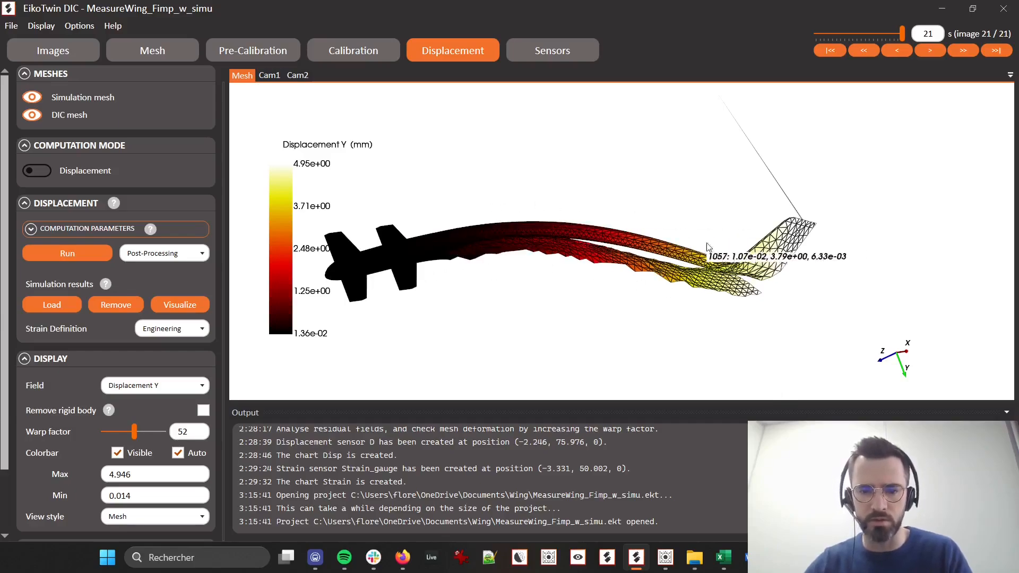
{"action": "left_click_drag", "start_coordinate": [621, 261], "coordinate": [606, 290]}
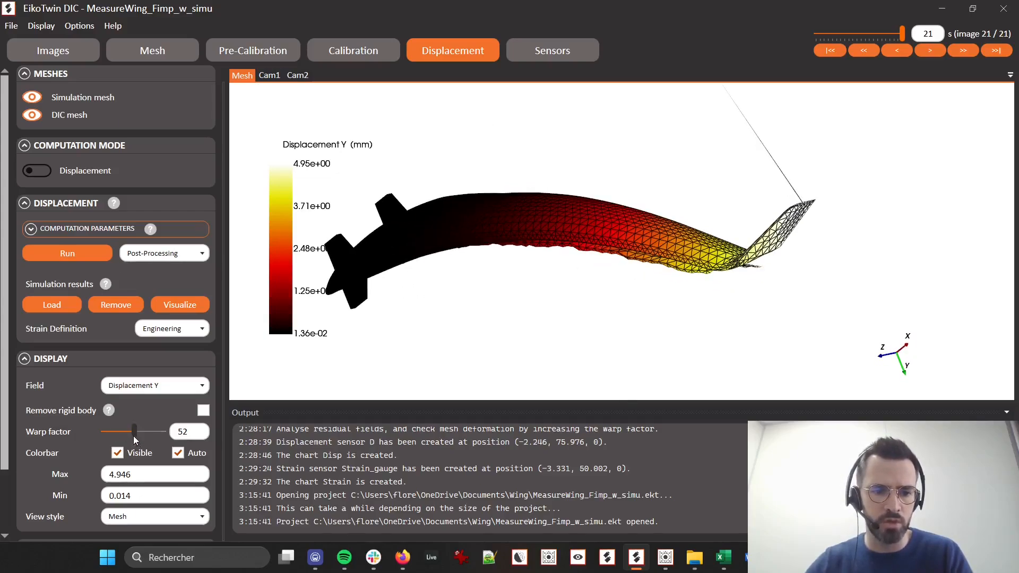
{"action": "left_click_drag", "start_coordinate": [133, 435], "coordinate": [99, 434]}
Open the wing project's sensors and examine their positions on the mesh
{"action": "left_click", "coordinate": [542, 50]}
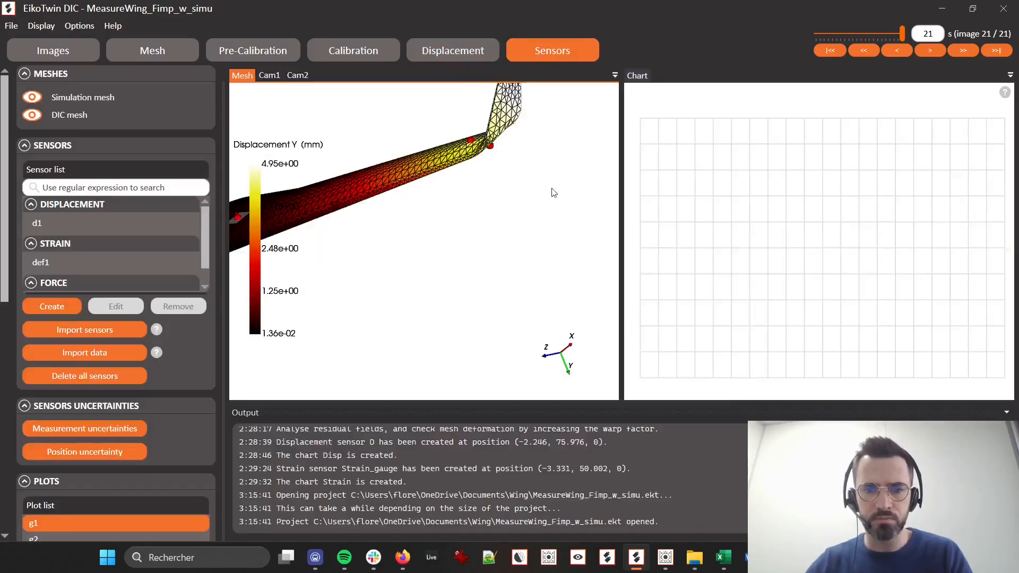
{"action": "left_click_drag", "start_coordinate": [521, 202], "coordinate": [478, 191]}
{"action": "middle_click_drag", "start_coordinate": [472, 188], "coordinate": [507, 200]}
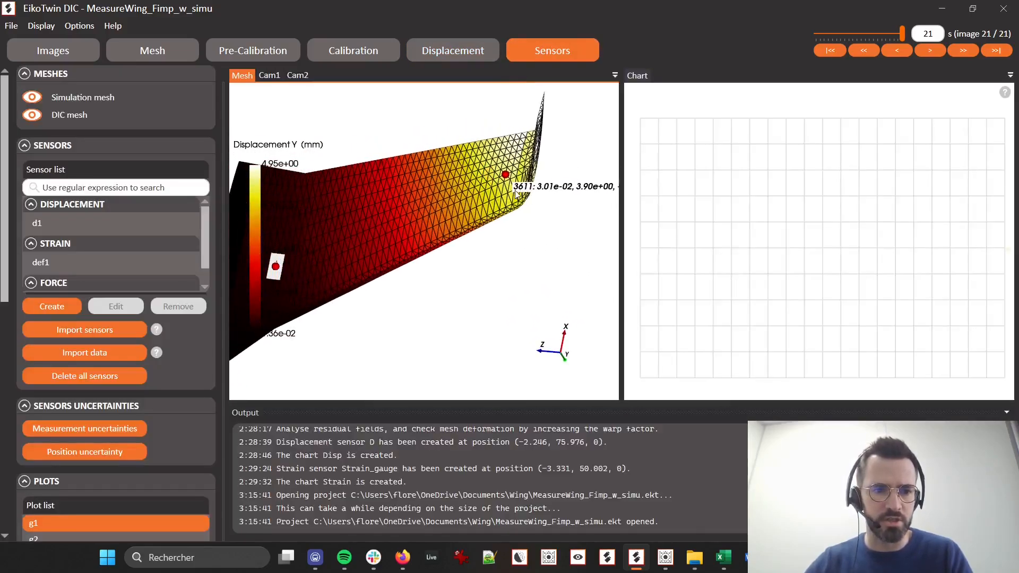
Plot sensor d1's measured and simulated Y displacements, d1_DispY and d1_DispY_Sim, on the Y axis of chart g1
{"action": "scroll", "coordinate": [59, 488], "scroll_direction": "down", "scroll_amount": 2}
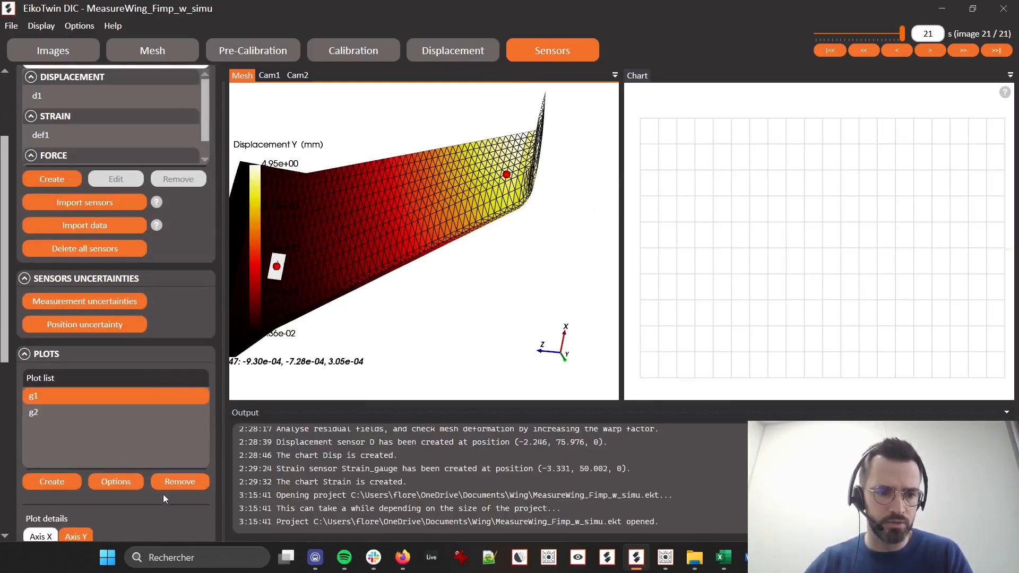
{"action": "scroll", "coordinate": [106, 477], "scroll_direction": "down", "scroll_amount": 2}
{"action": "scroll", "coordinate": [64, 483], "scroll_direction": "down", "scroll_amount": 2}
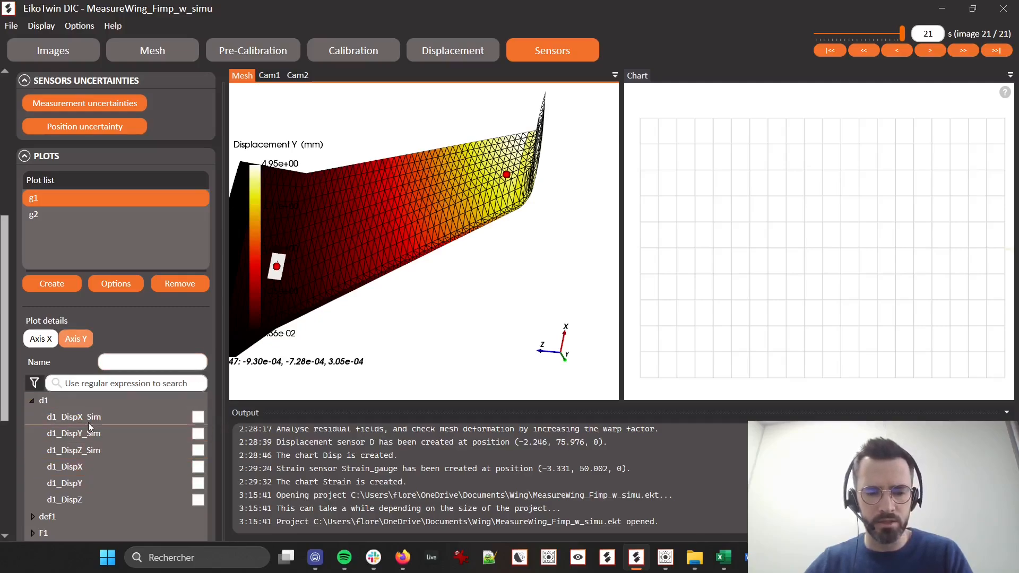
{"action": "left_click", "coordinate": [101, 466]}
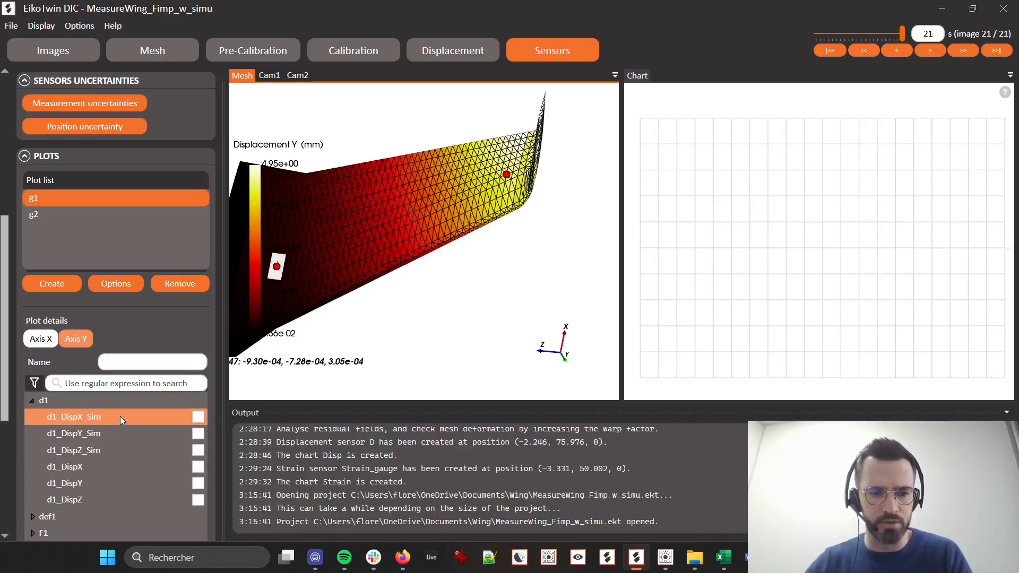
{"action": "left_click", "coordinate": [145, 483]}
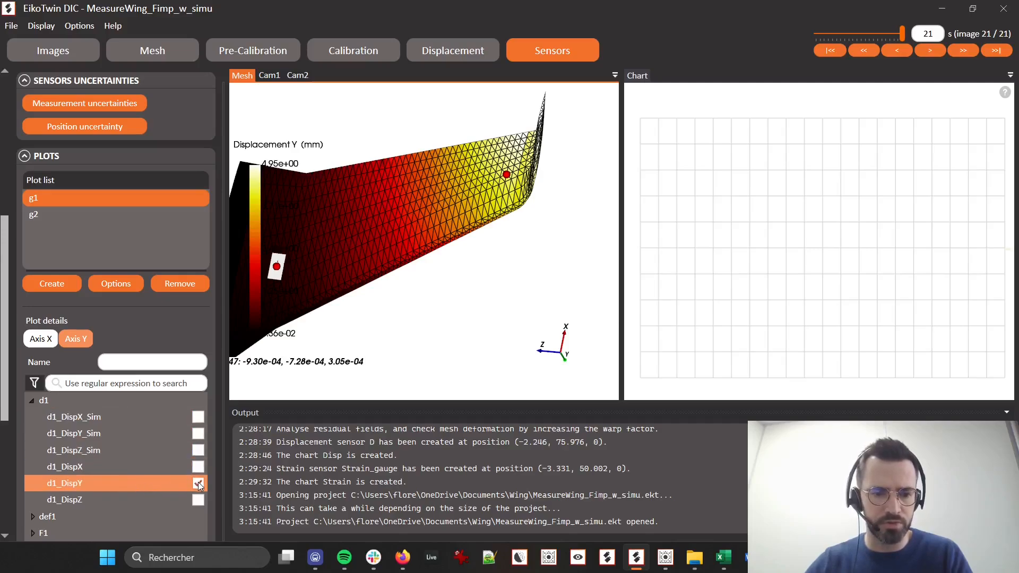
{"action": "left_click", "coordinate": [199, 433]}
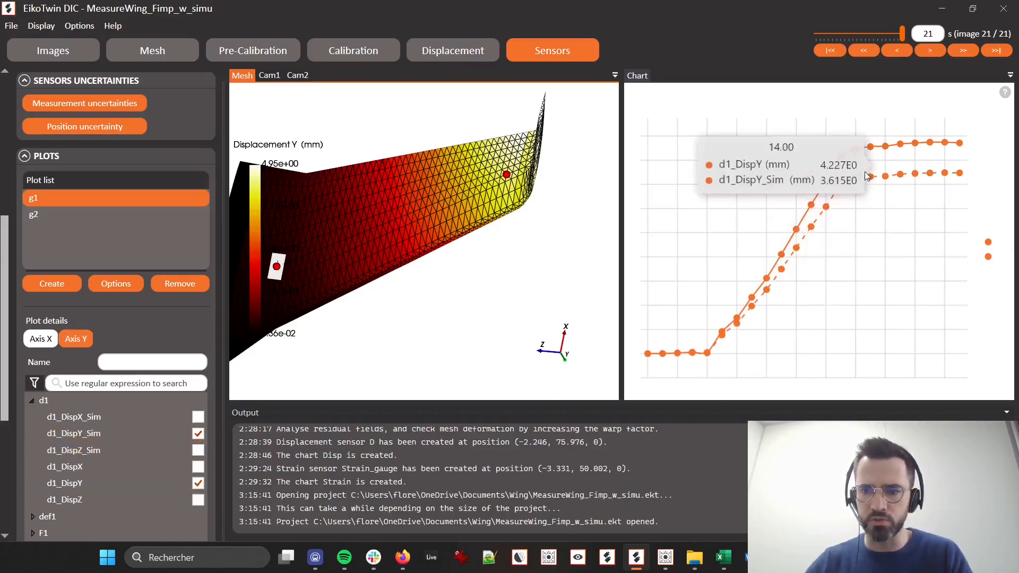
Compare the measured and simulated Y displacement curves of d1 and frame the whole wing with its sensors
{"action": "mouse_move", "coordinate": [866, 151]}
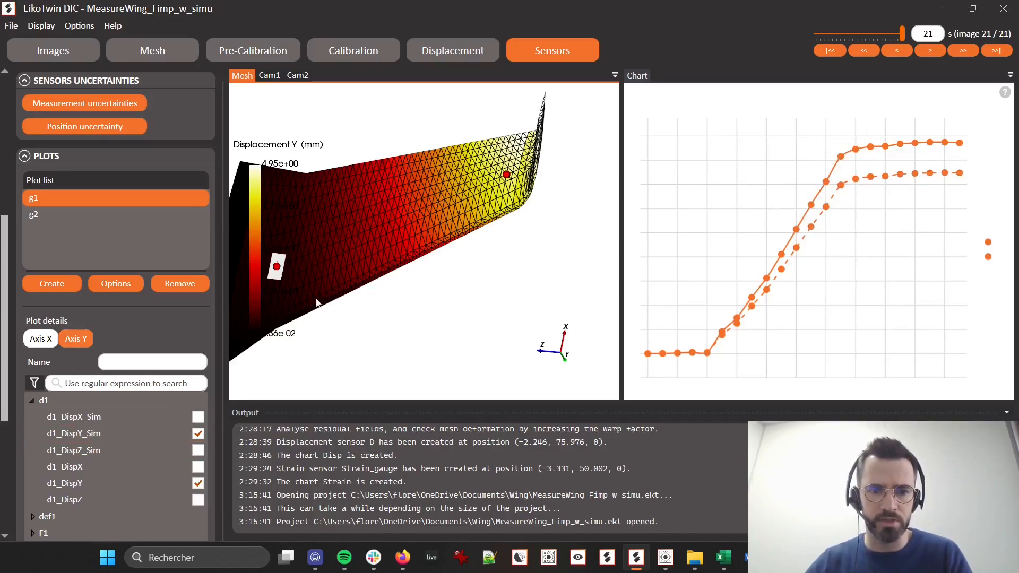
{"action": "middle_click_drag", "start_coordinate": [323, 237], "coordinate": [396, 238]}
{"action": "scroll", "coordinate": [397, 242], "scroll_direction": "down", "scroll_amount": 2}
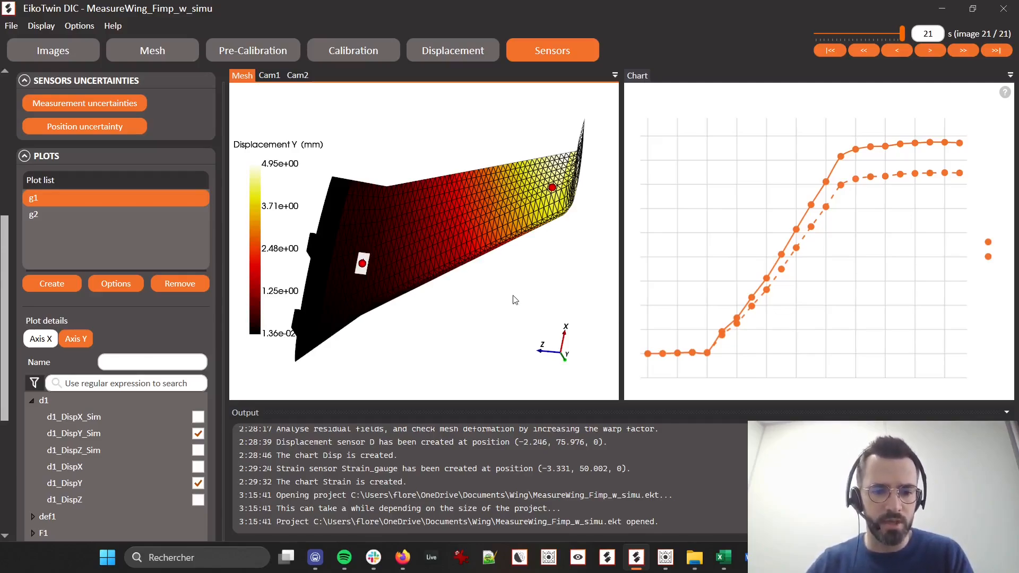
{"action": "middle_click_drag", "start_coordinate": [481, 273], "coordinate": [496, 268]}
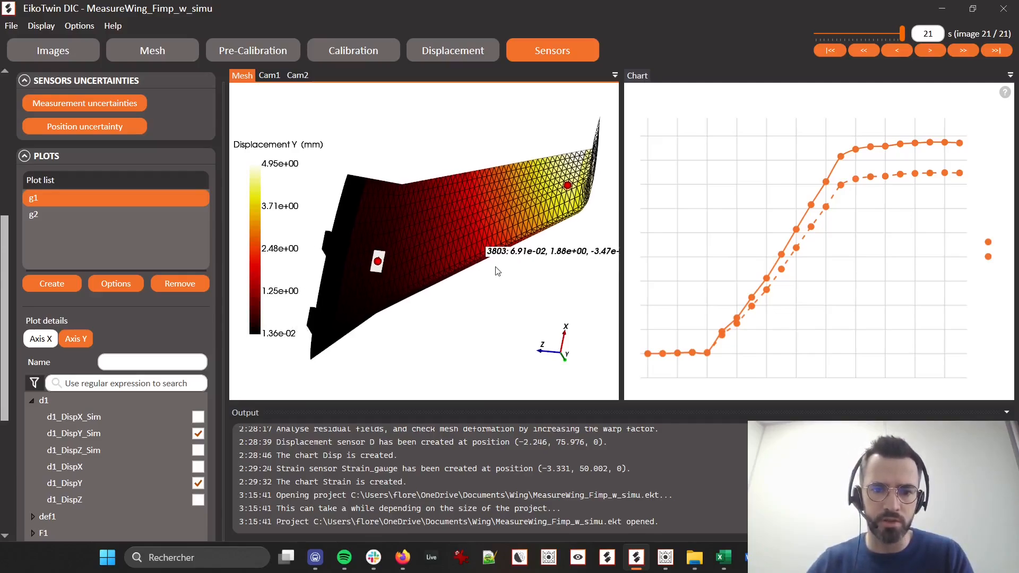